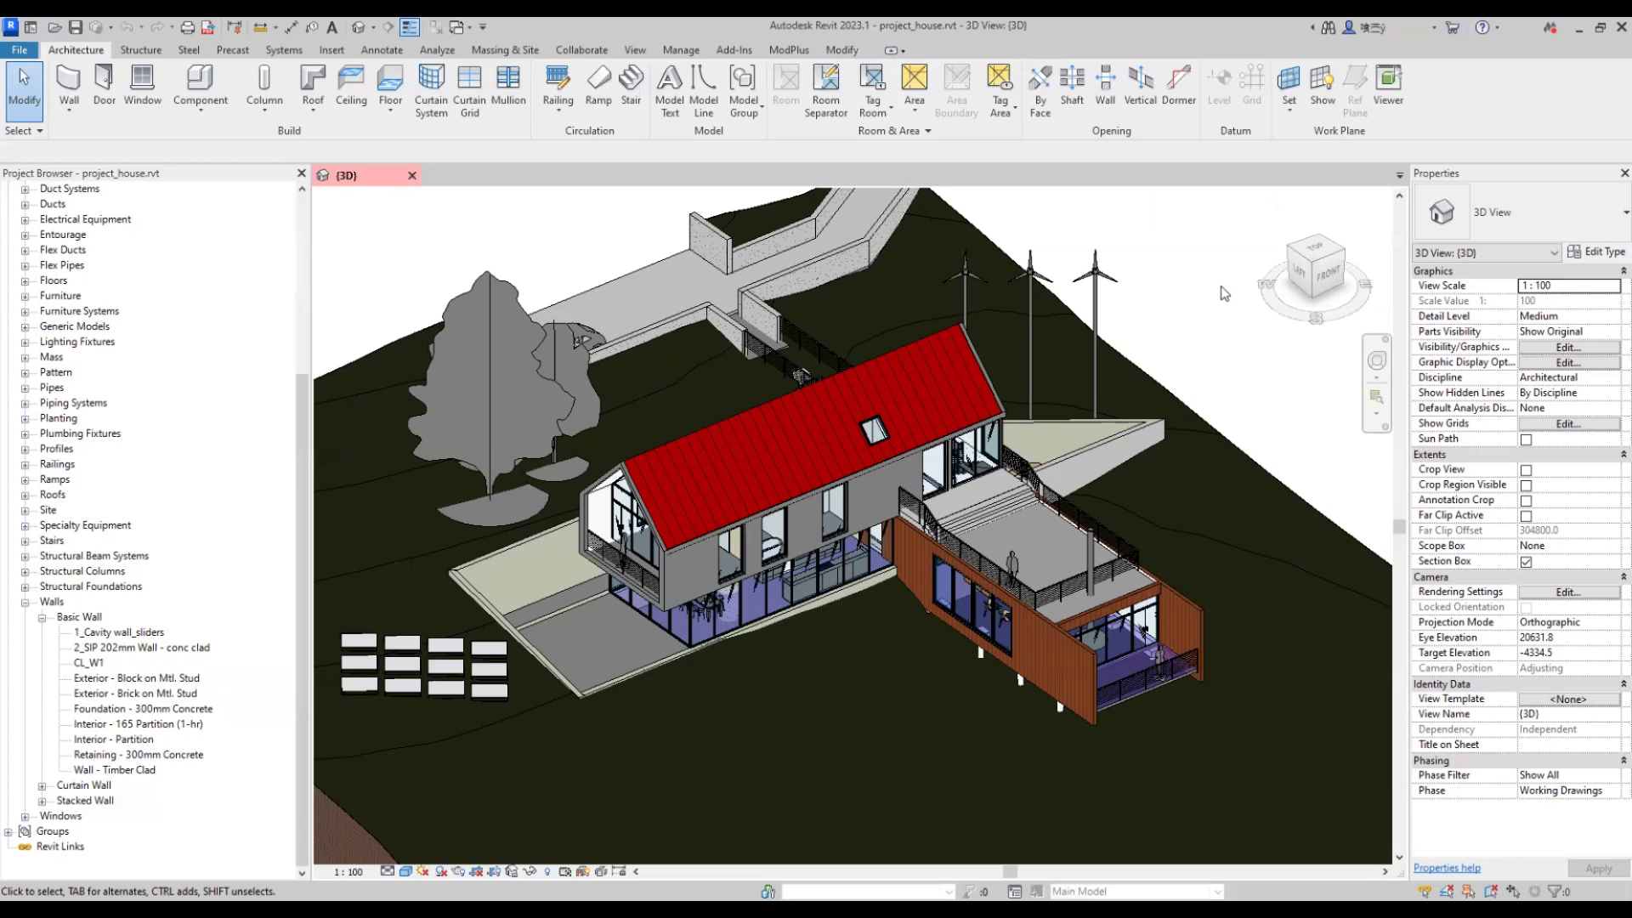
- Show the Manage set of ModPlus tools and start Volume of layers to parameter
{"action": "left_click", "coordinate": [788, 50]}
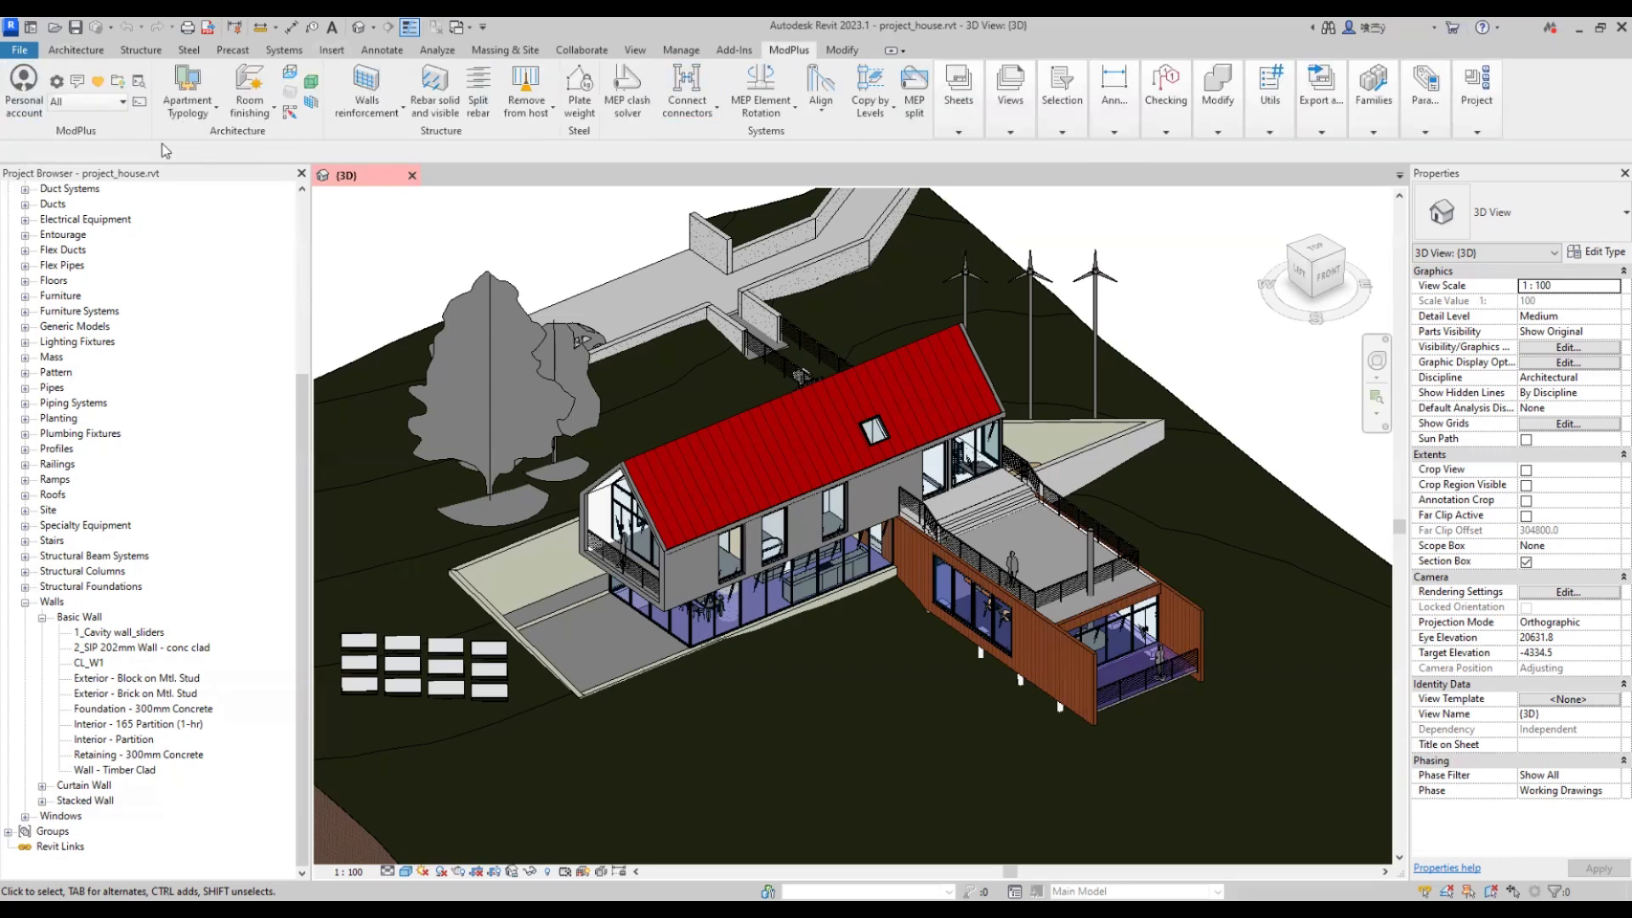
{"action": "left_click", "coordinate": [109, 113]}
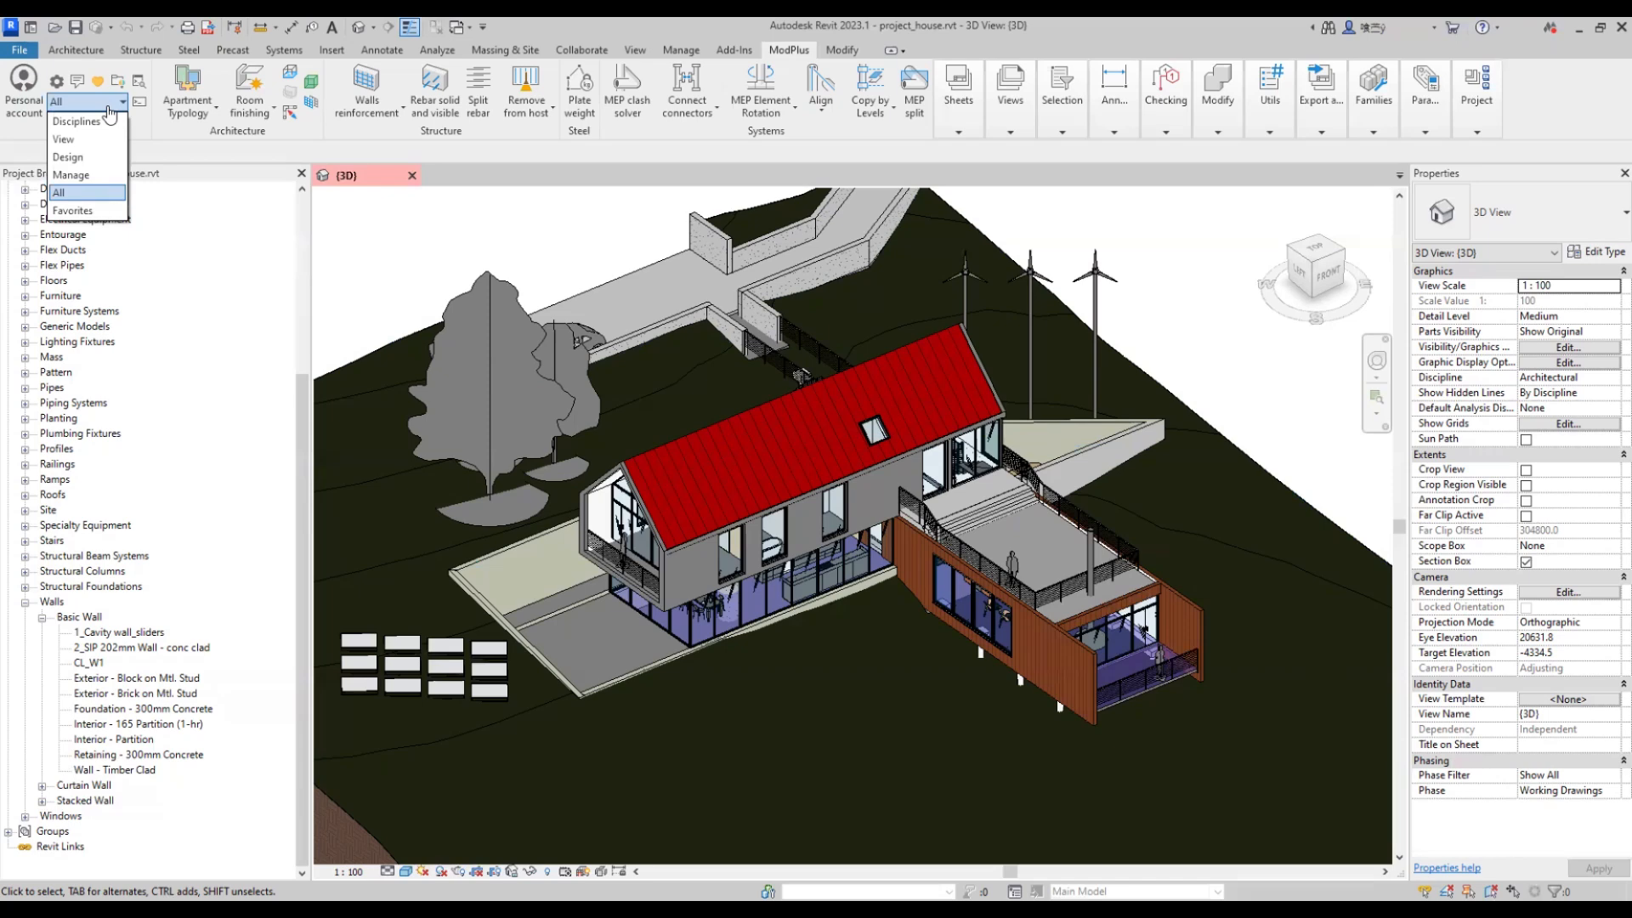
{"action": "left_click", "coordinate": [102, 176]}
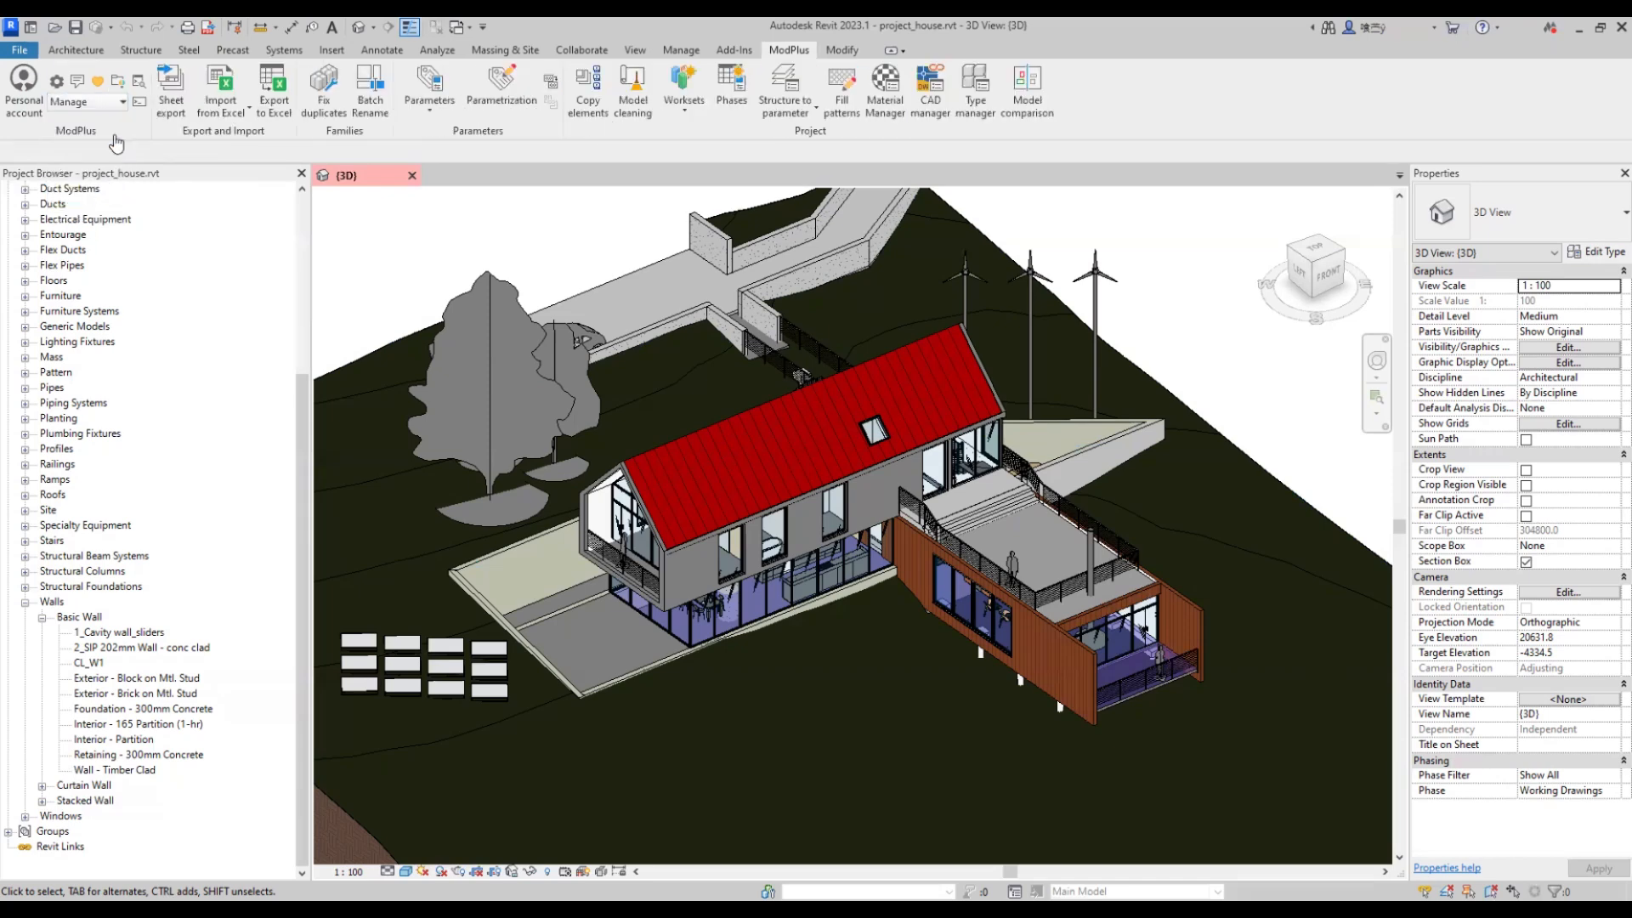
{"action": "left_click", "coordinate": [842, 93]}
{"action": "left_click", "coordinate": [803, 115]}
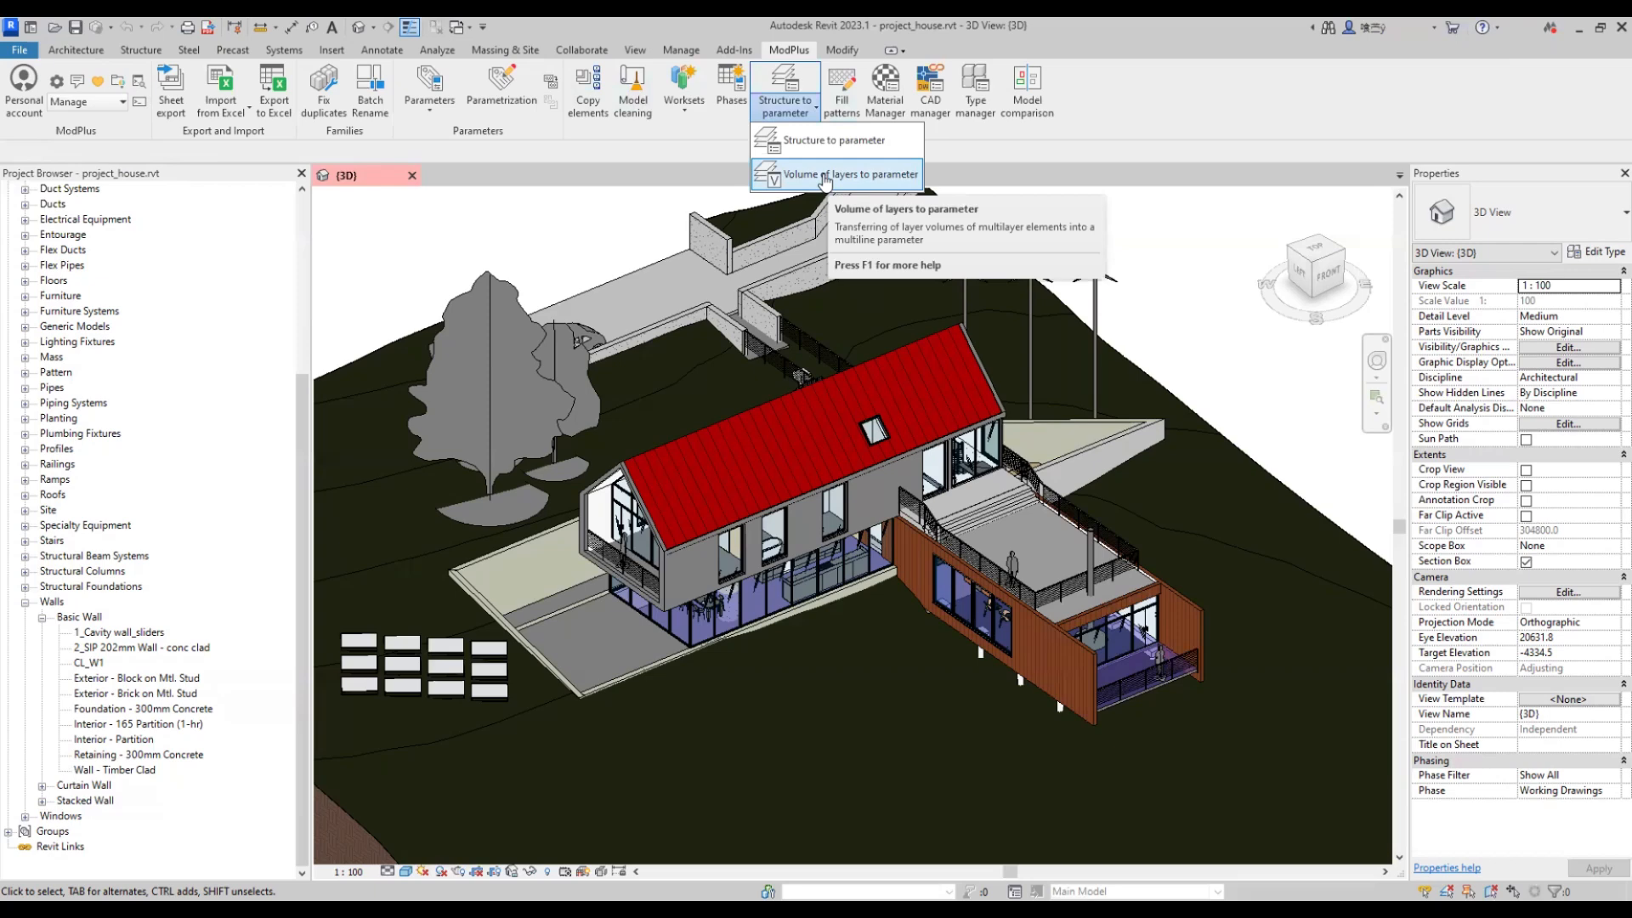
{"action": "left_click", "coordinate": [825, 176]}
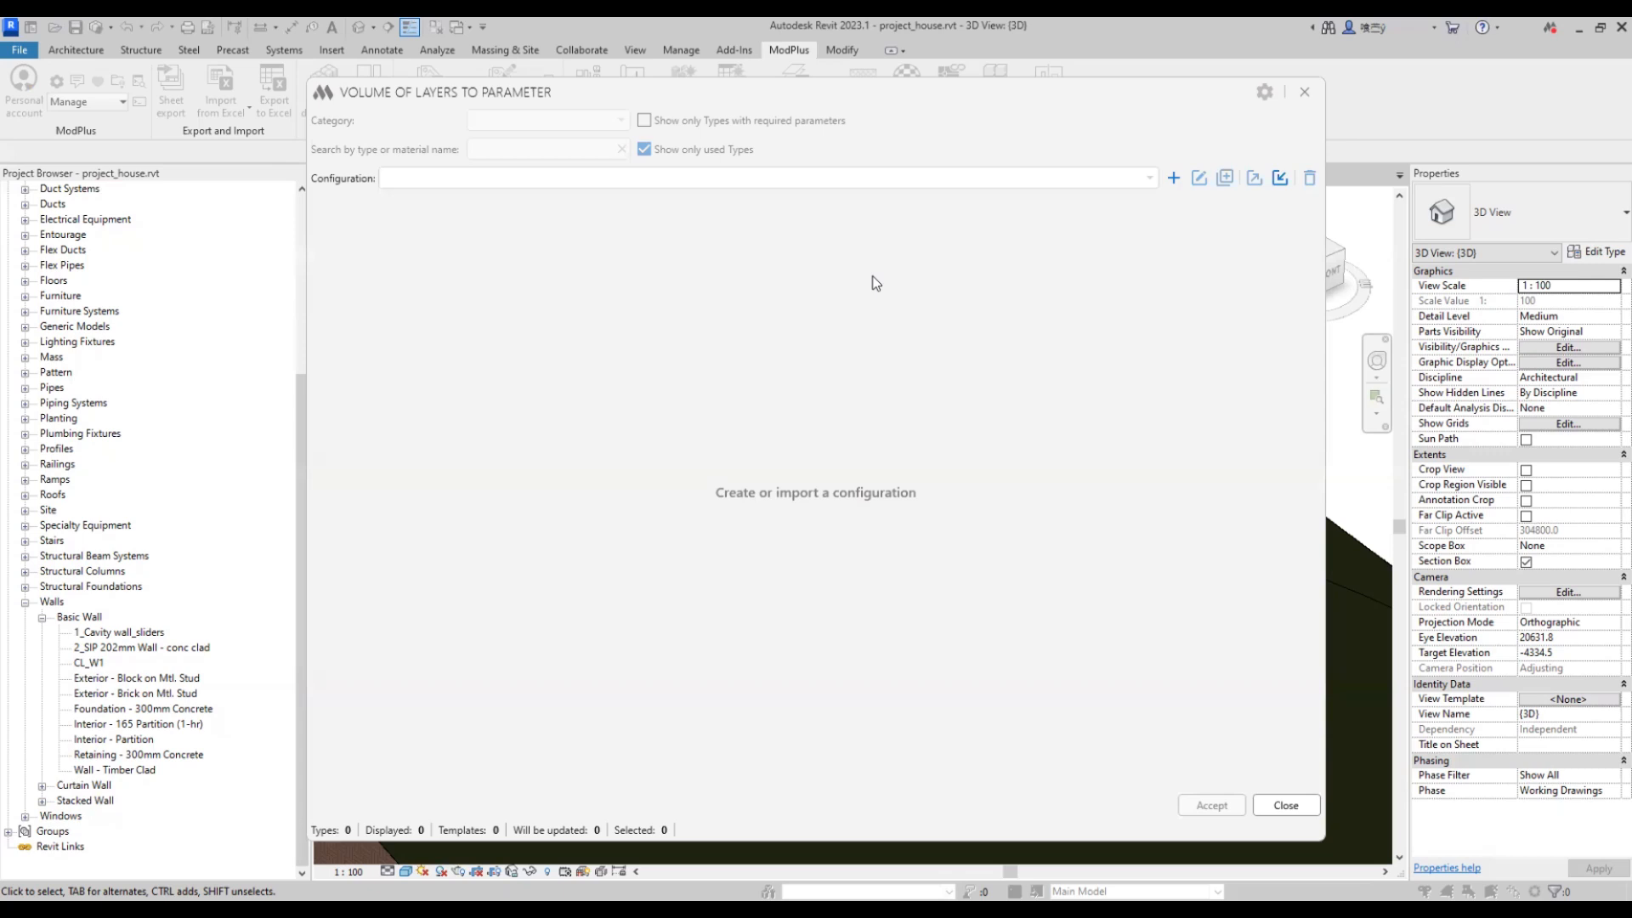
- Create a configuration named Walls and filter the listed types to the Walls category
{"action": "left_click", "coordinate": [1172, 178]}
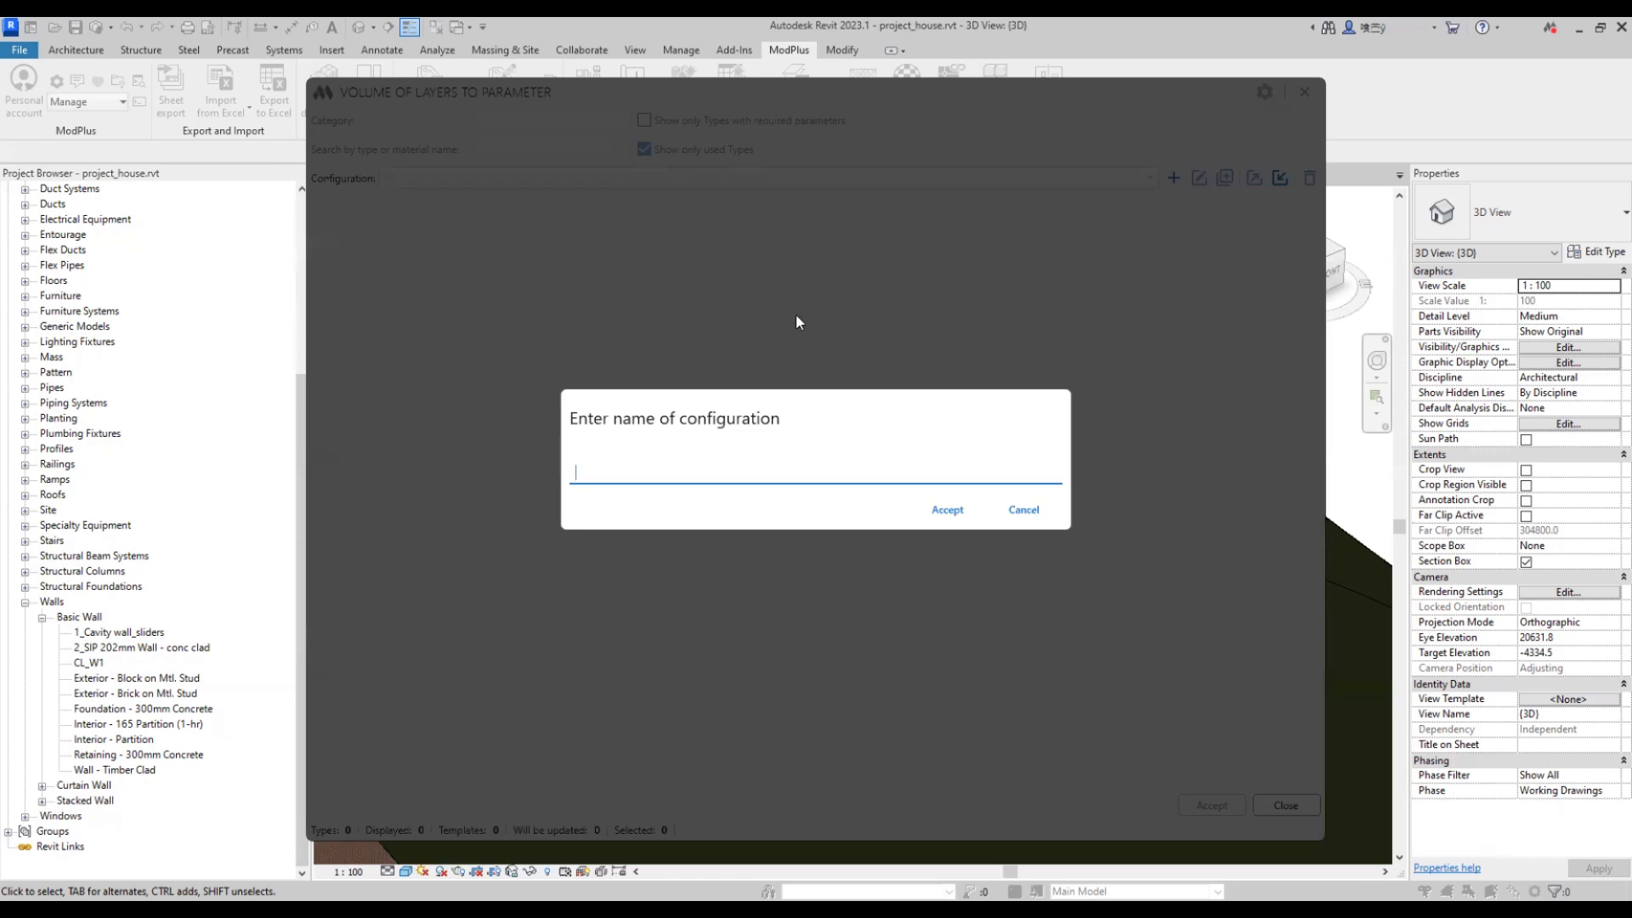
{"action": "type", "text": "Walls"}
{"action": "left_click", "coordinate": [948, 510]}
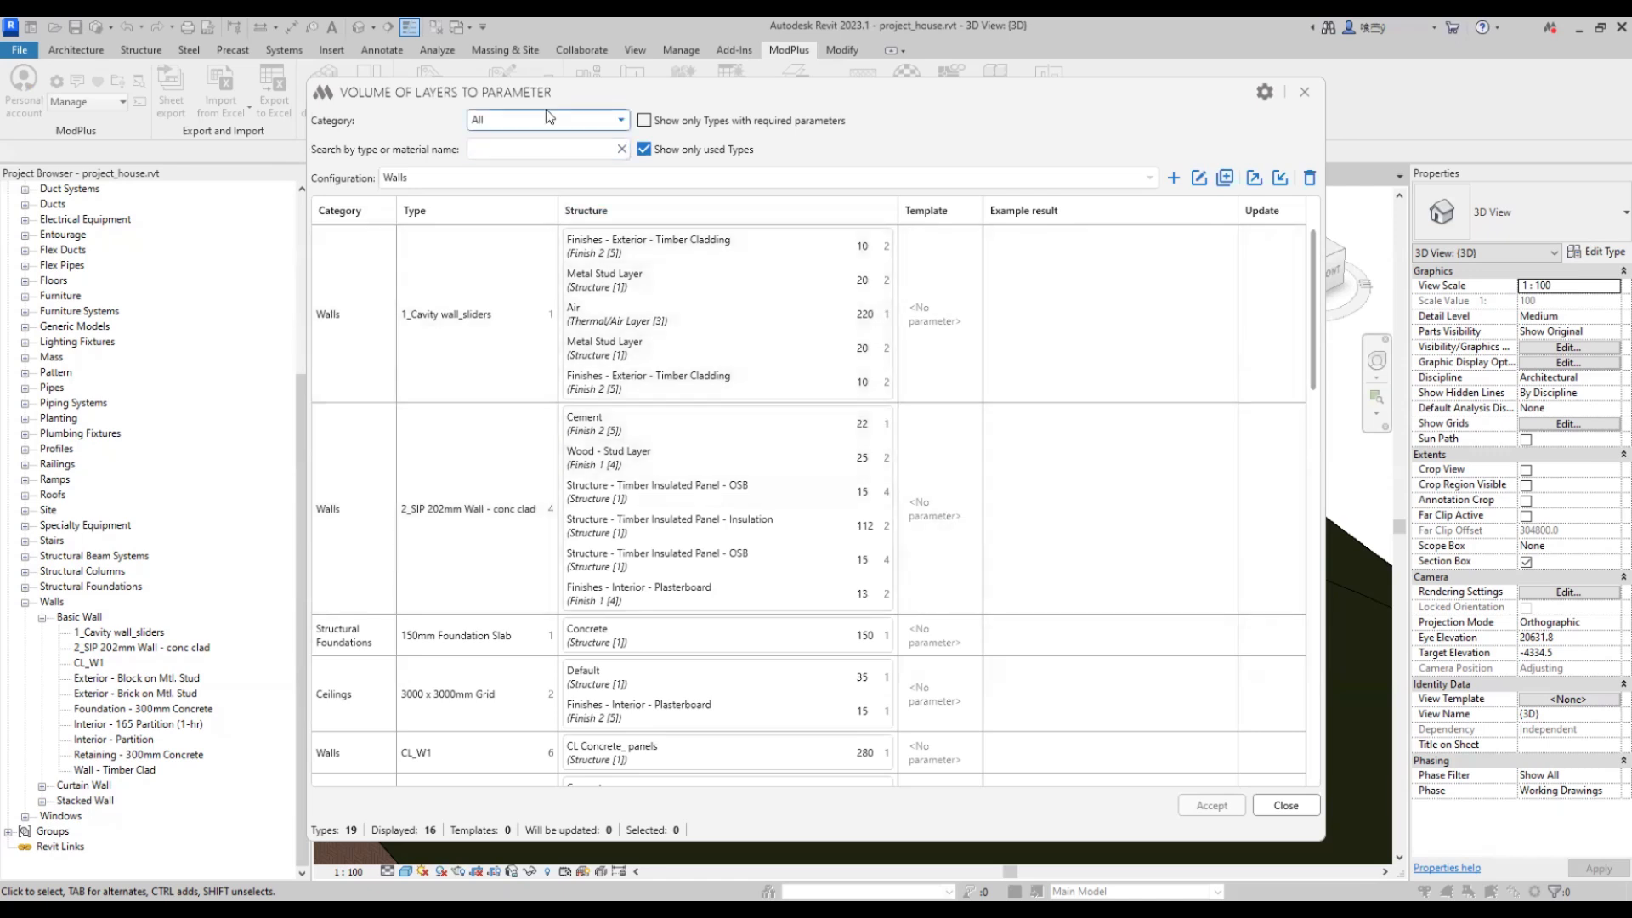
{"action": "left_click", "coordinate": [546, 122]}
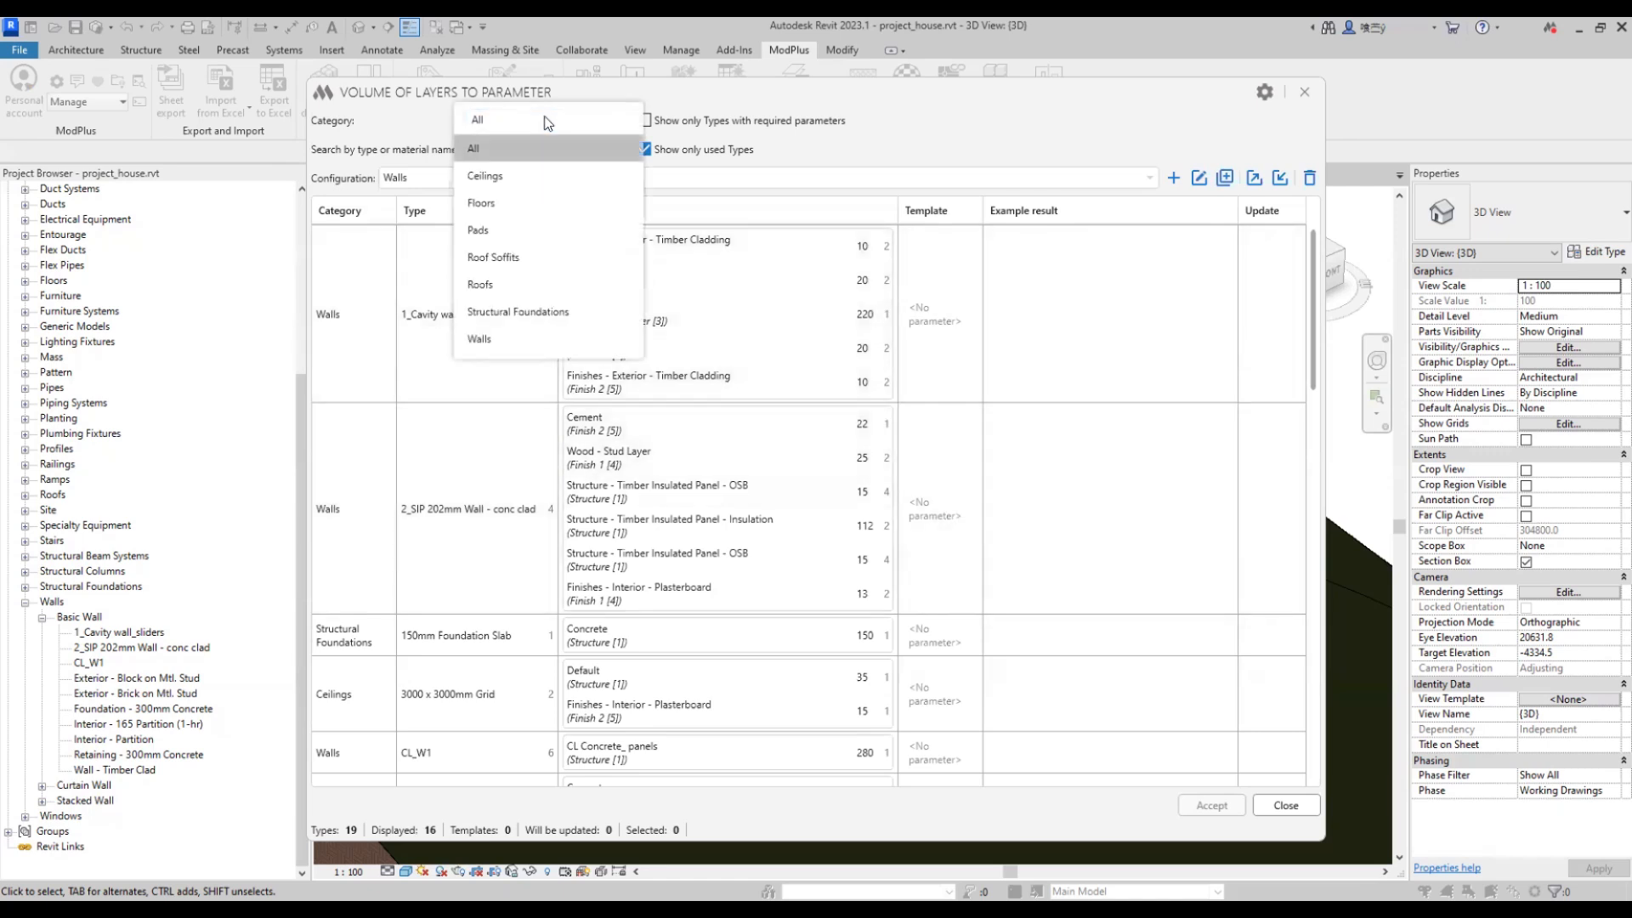
{"action": "left_click", "coordinate": [508, 340]}
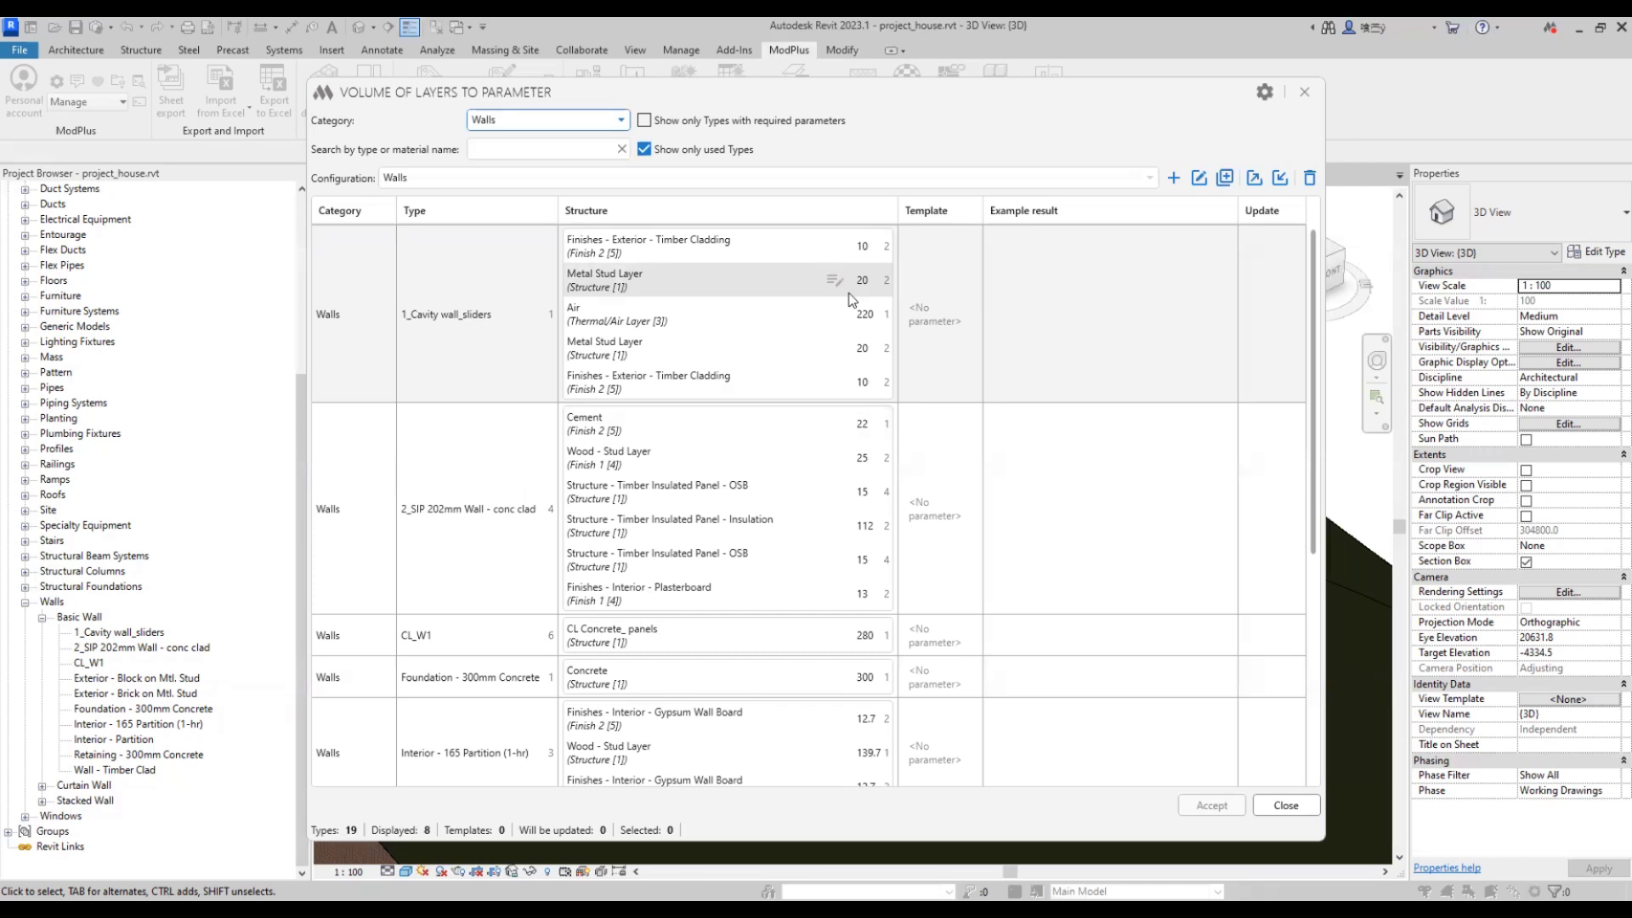
- Check which parameters the tool's settings offer for the template and the instance result, and close the tool
{"action": "left_click", "coordinate": [1264, 91]}
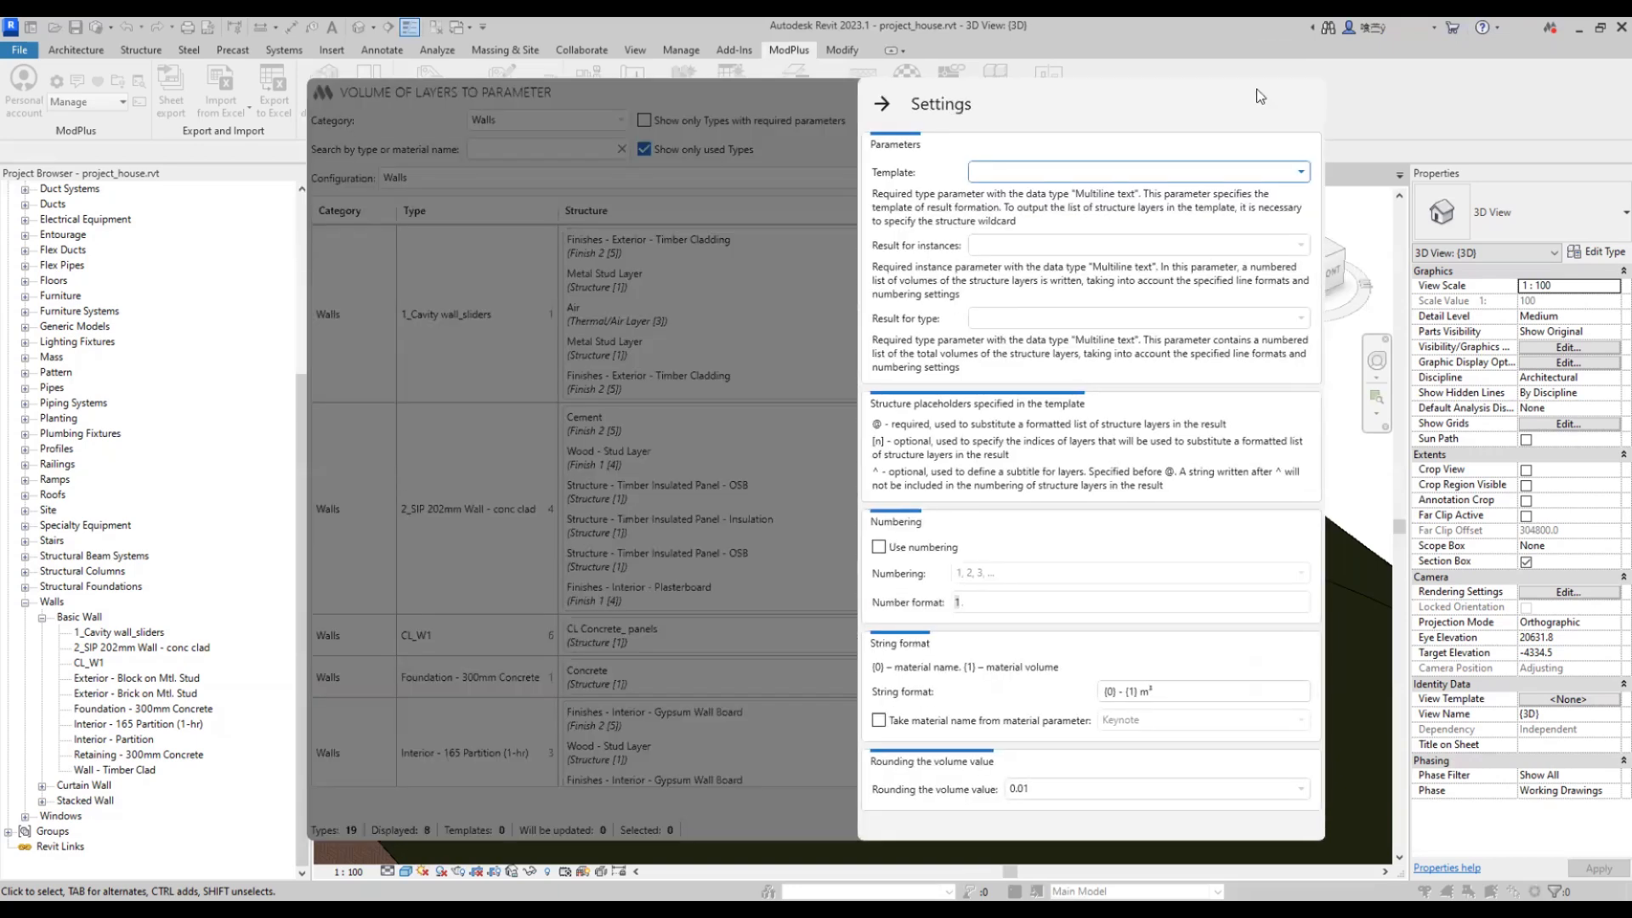
{"action": "left_click", "coordinate": [1216, 170]}
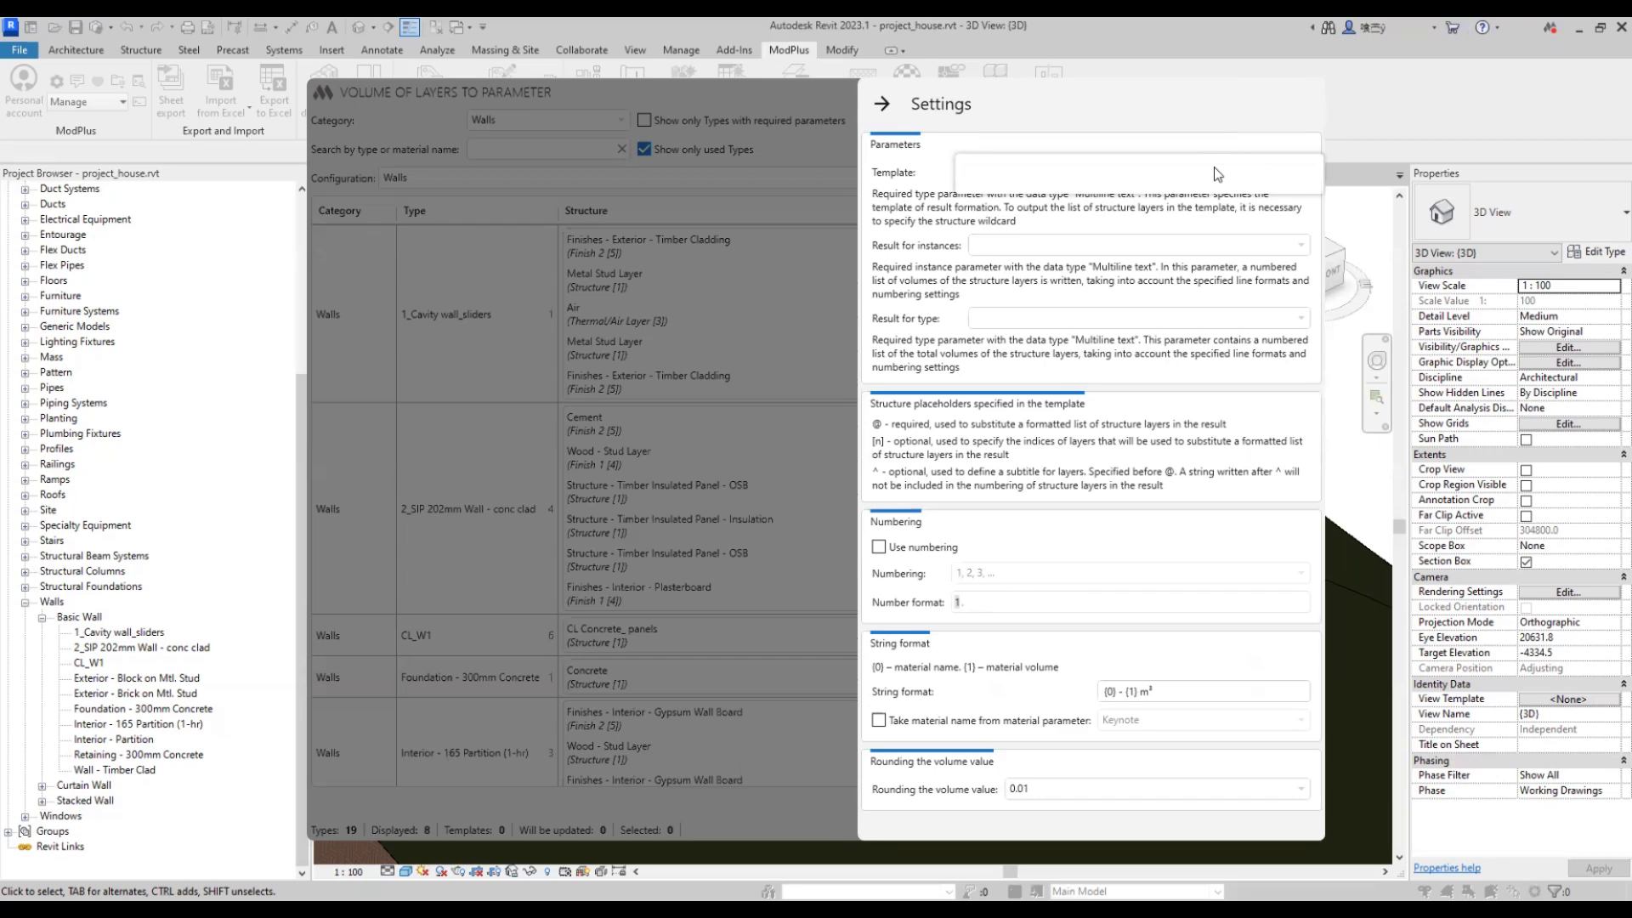
{"action": "left_click", "coordinate": [1196, 249]}
{"action": "left_click", "coordinate": [1197, 246]}
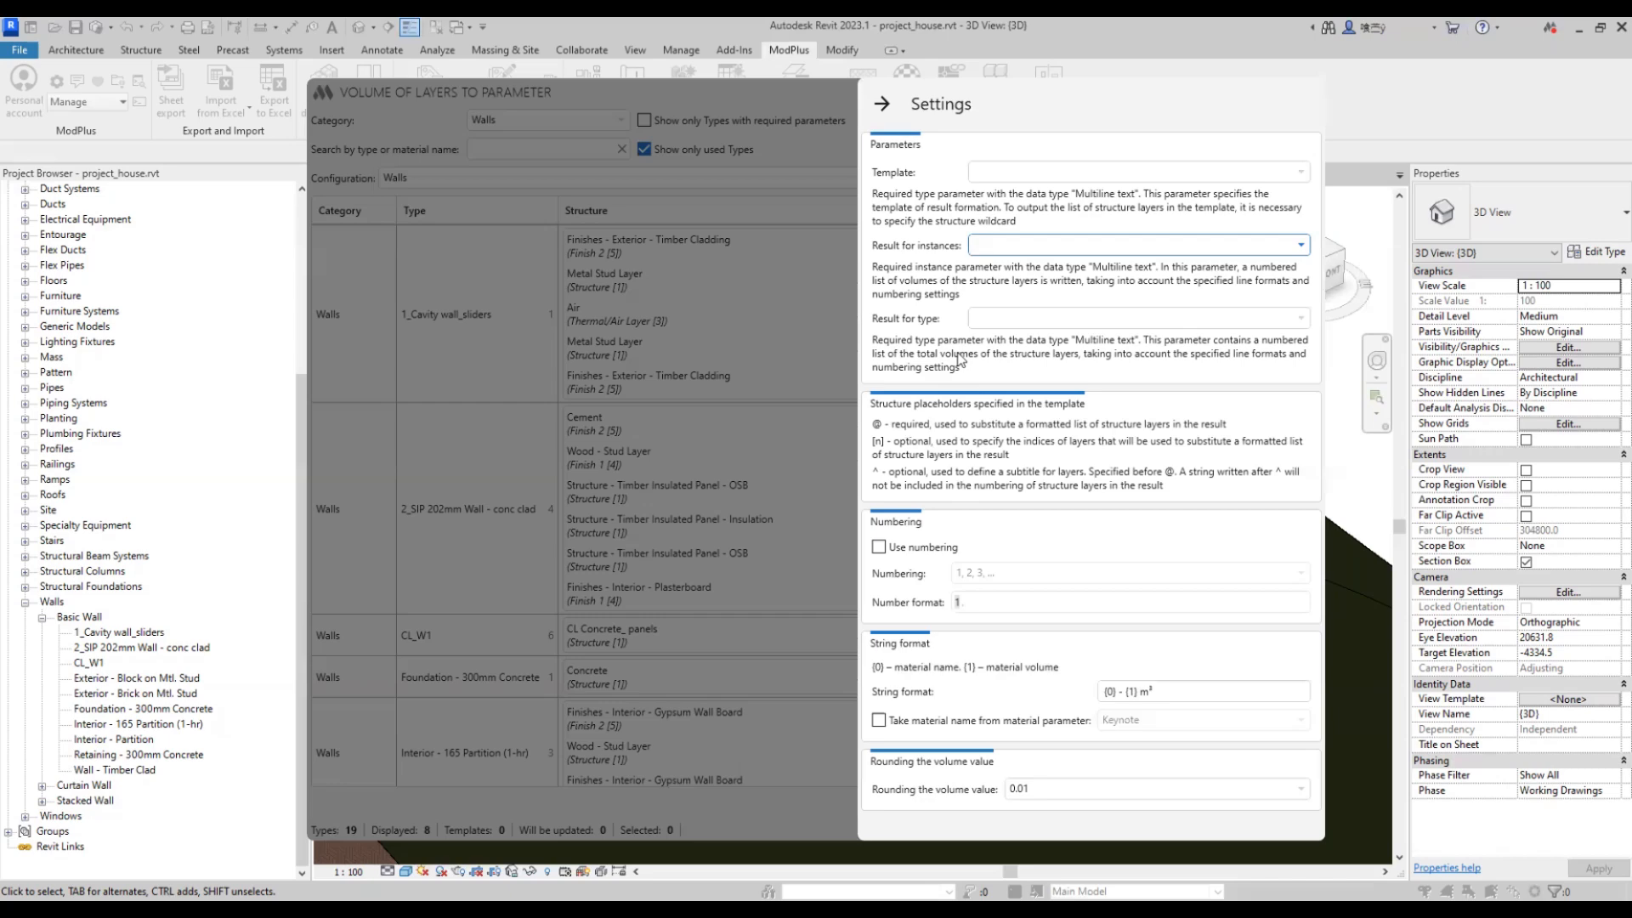
{"action": "left_click", "coordinate": [884, 109]}
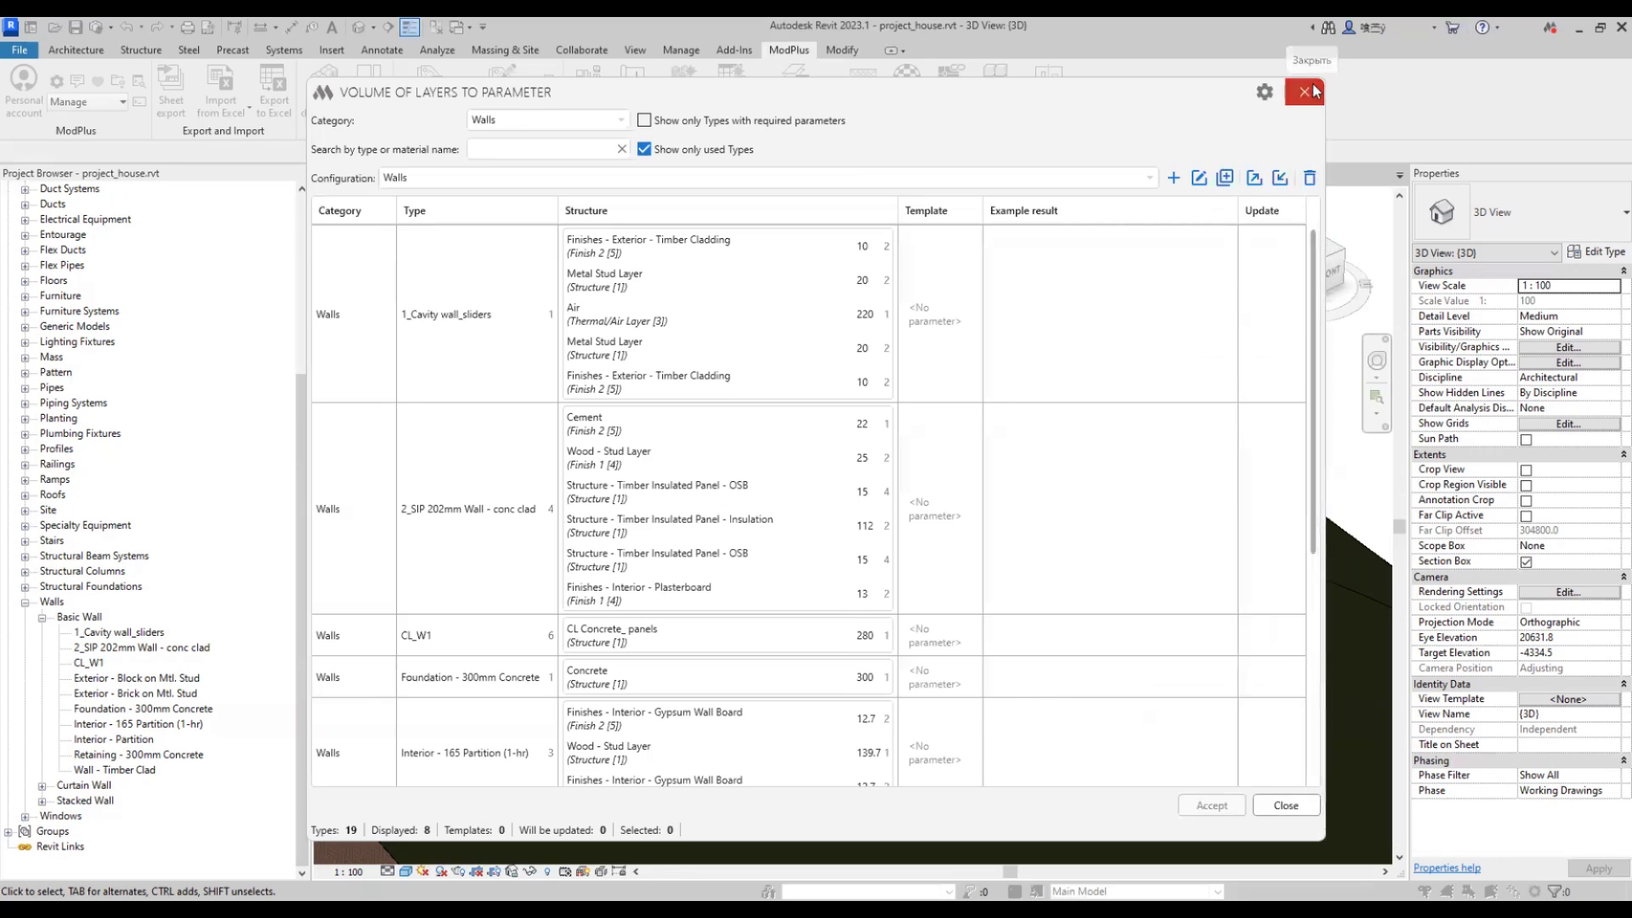
{"action": "left_click", "coordinate": [1305, 91]}
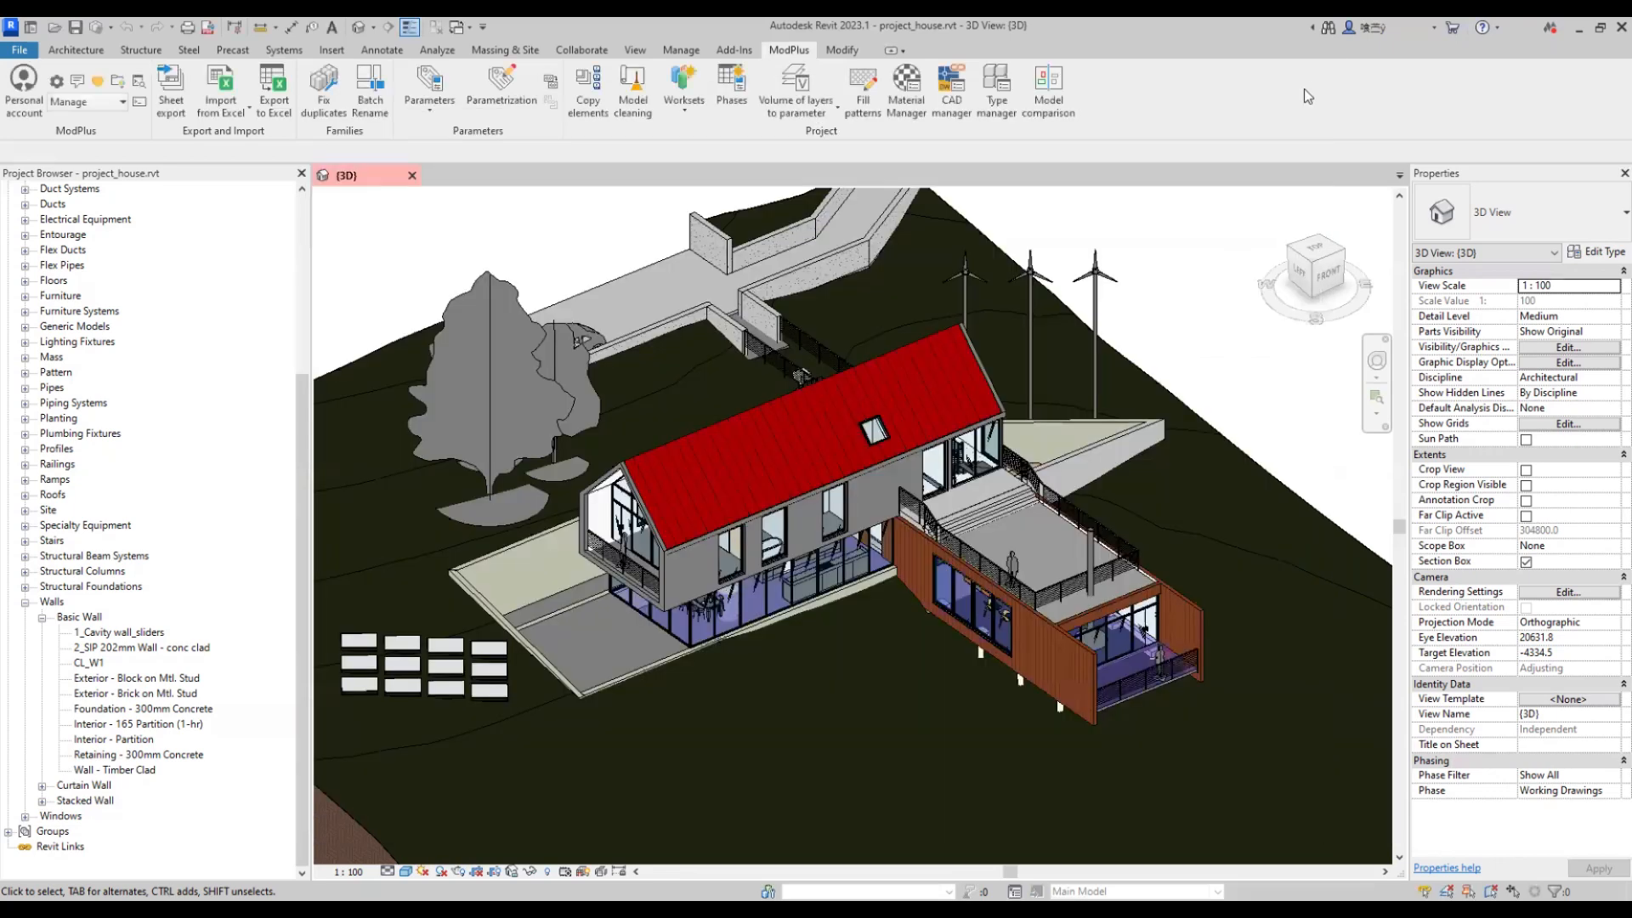
- Create a project parameter named Template as a Multiline Text type parameter for the Walls category
{"action": "left_click", "coordinate": [681, 50]}
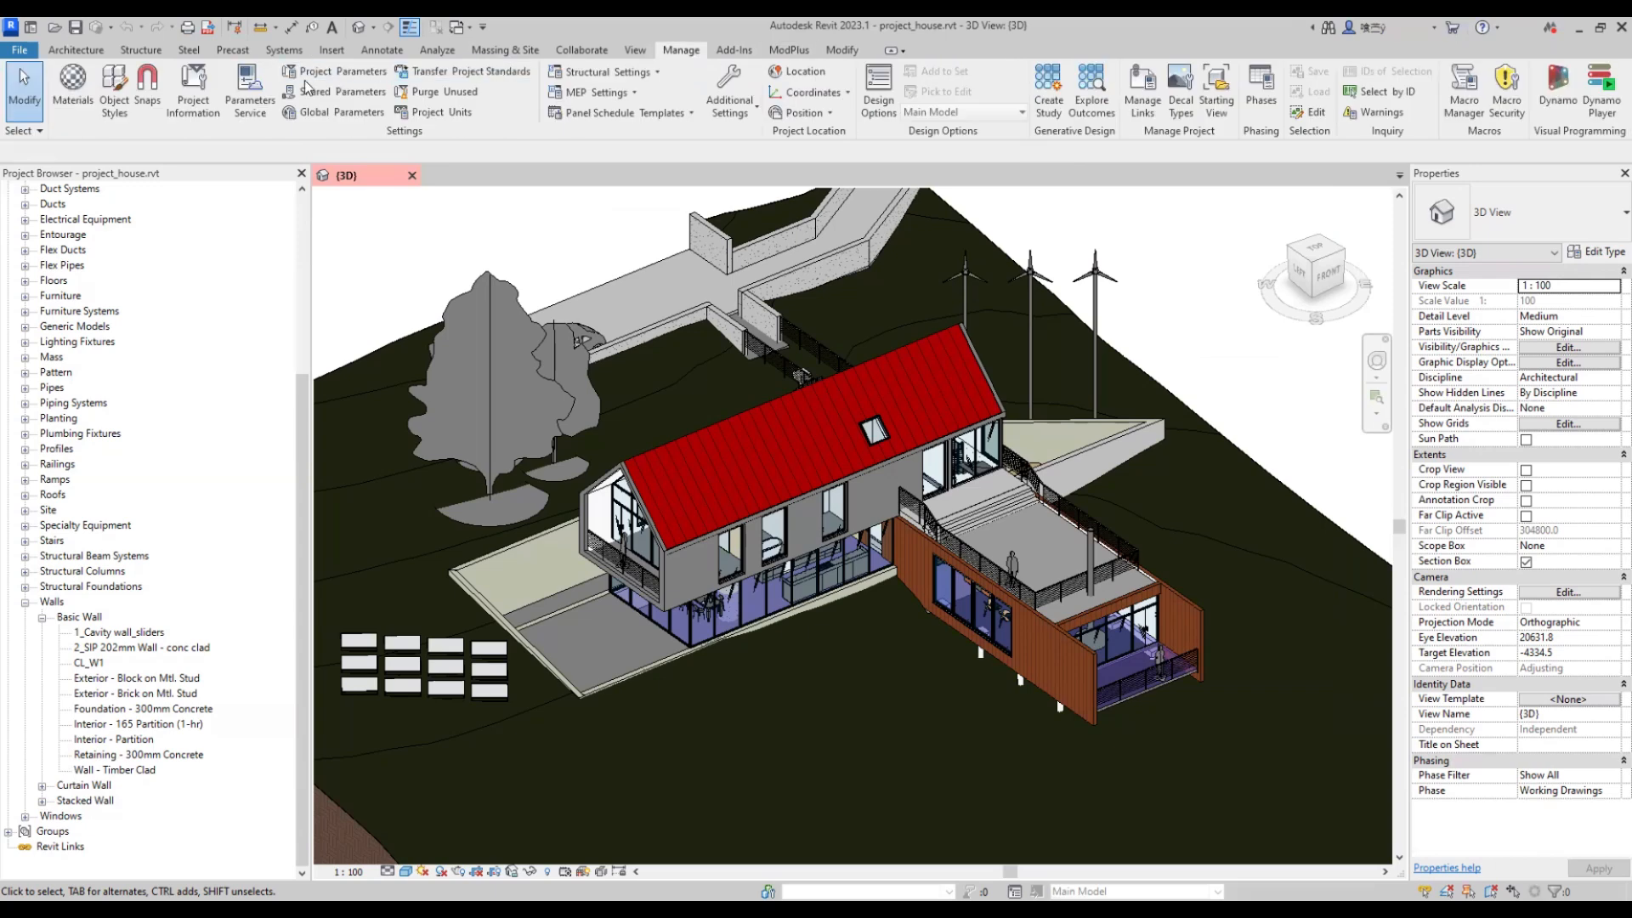
{"action": "left_click", "coordinate": [336, 72]}
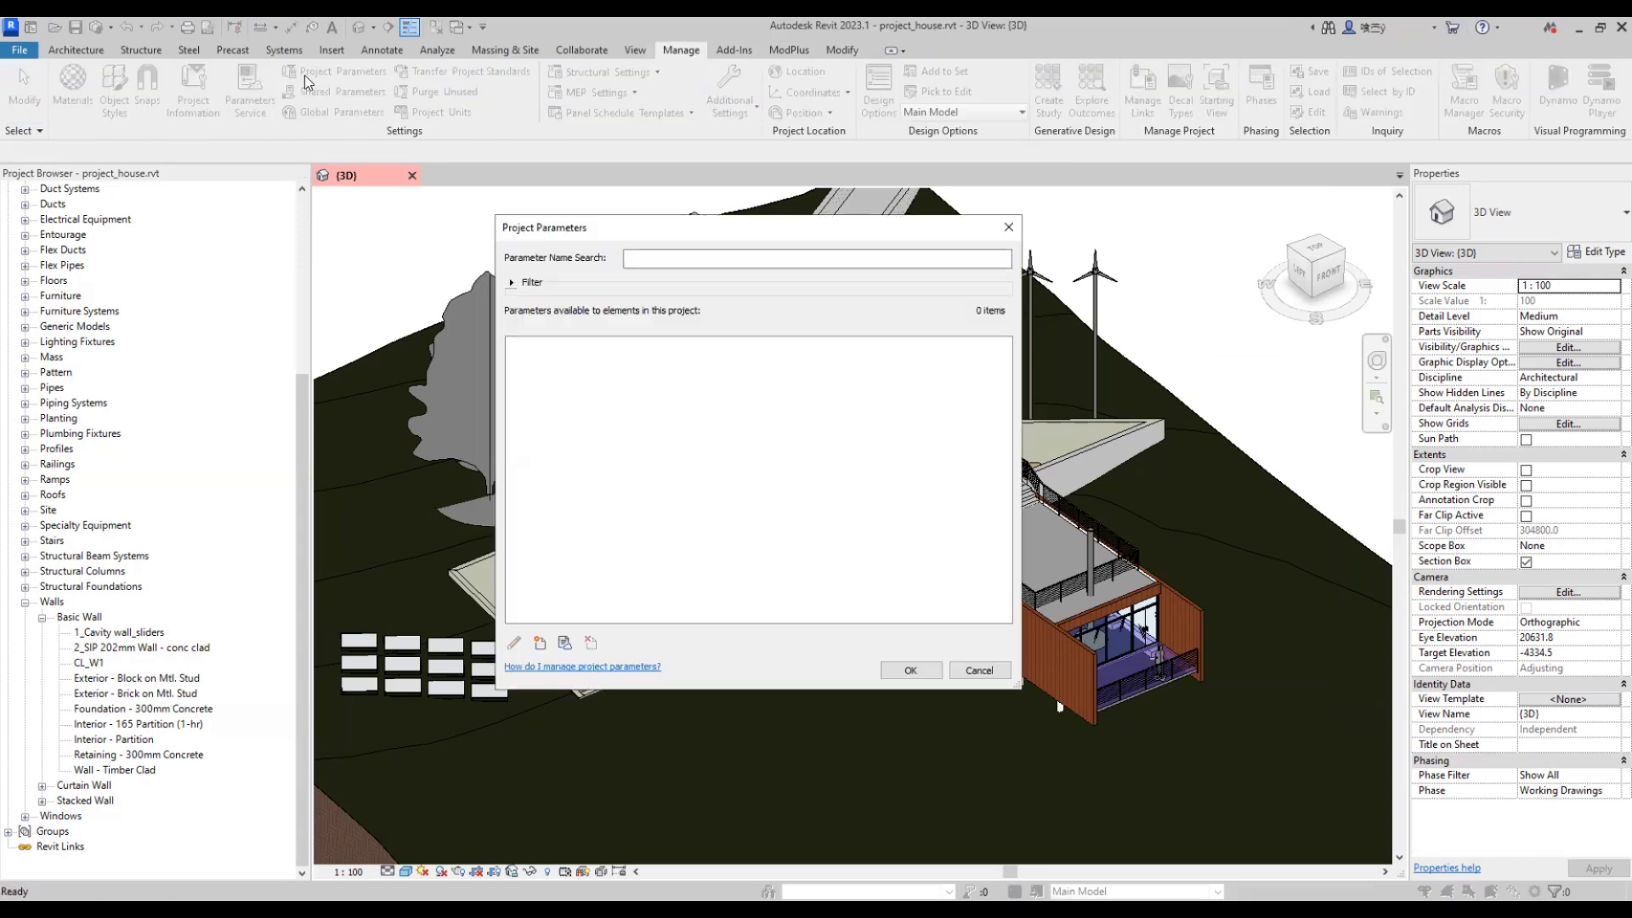
{"action": "left_click", "coordinate": [542, 643]}
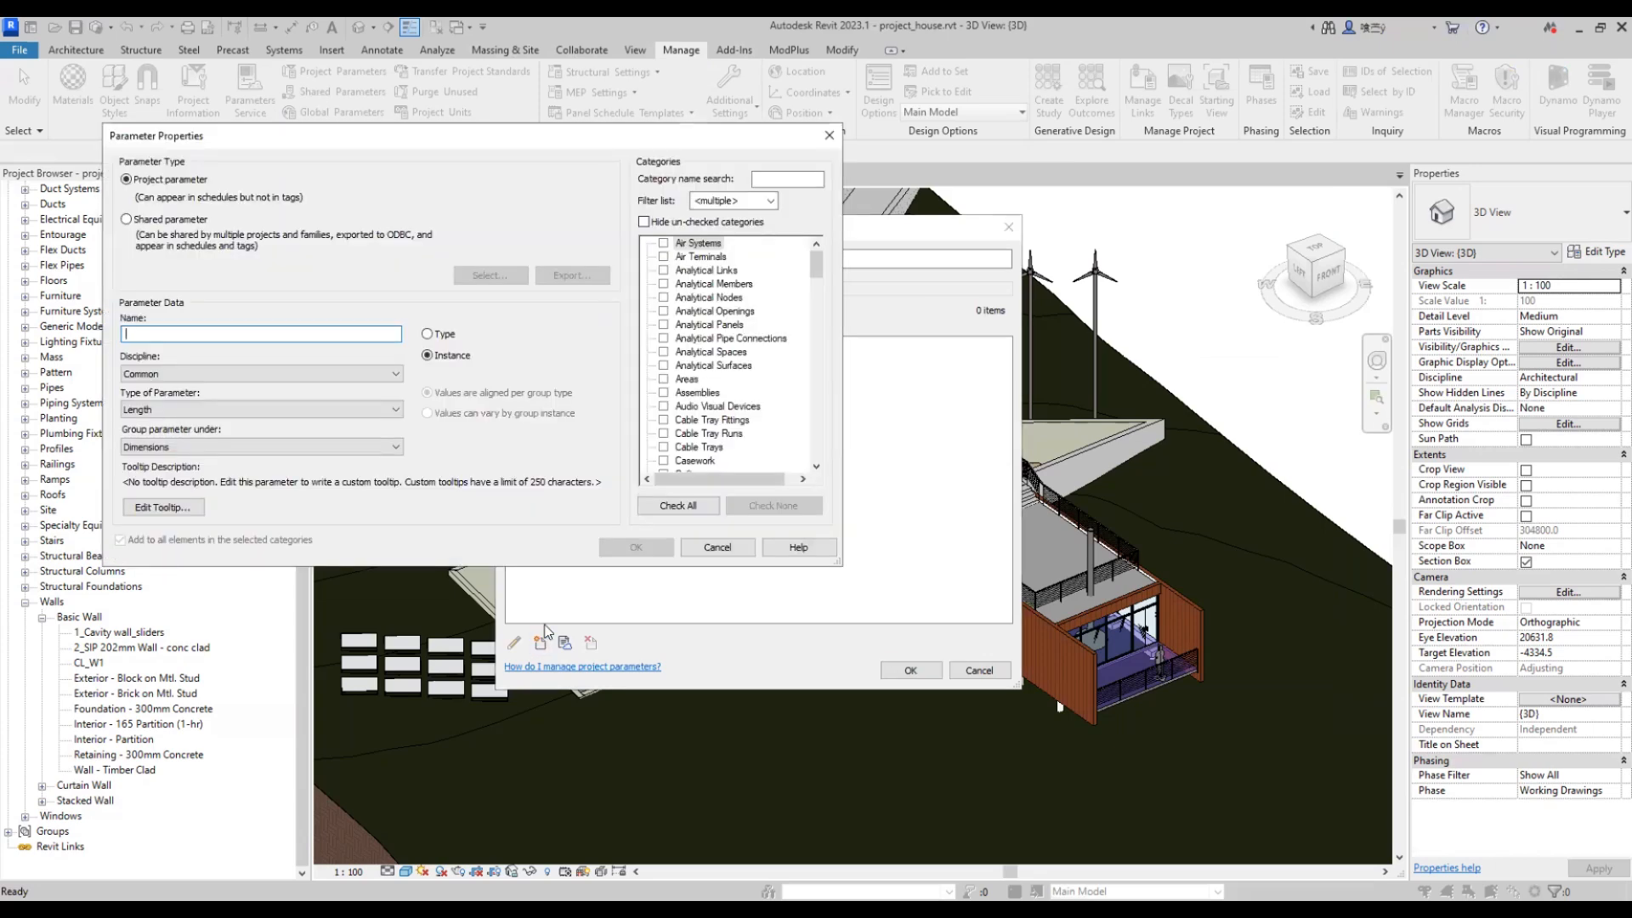
{"action": "type", "text": "Template"}
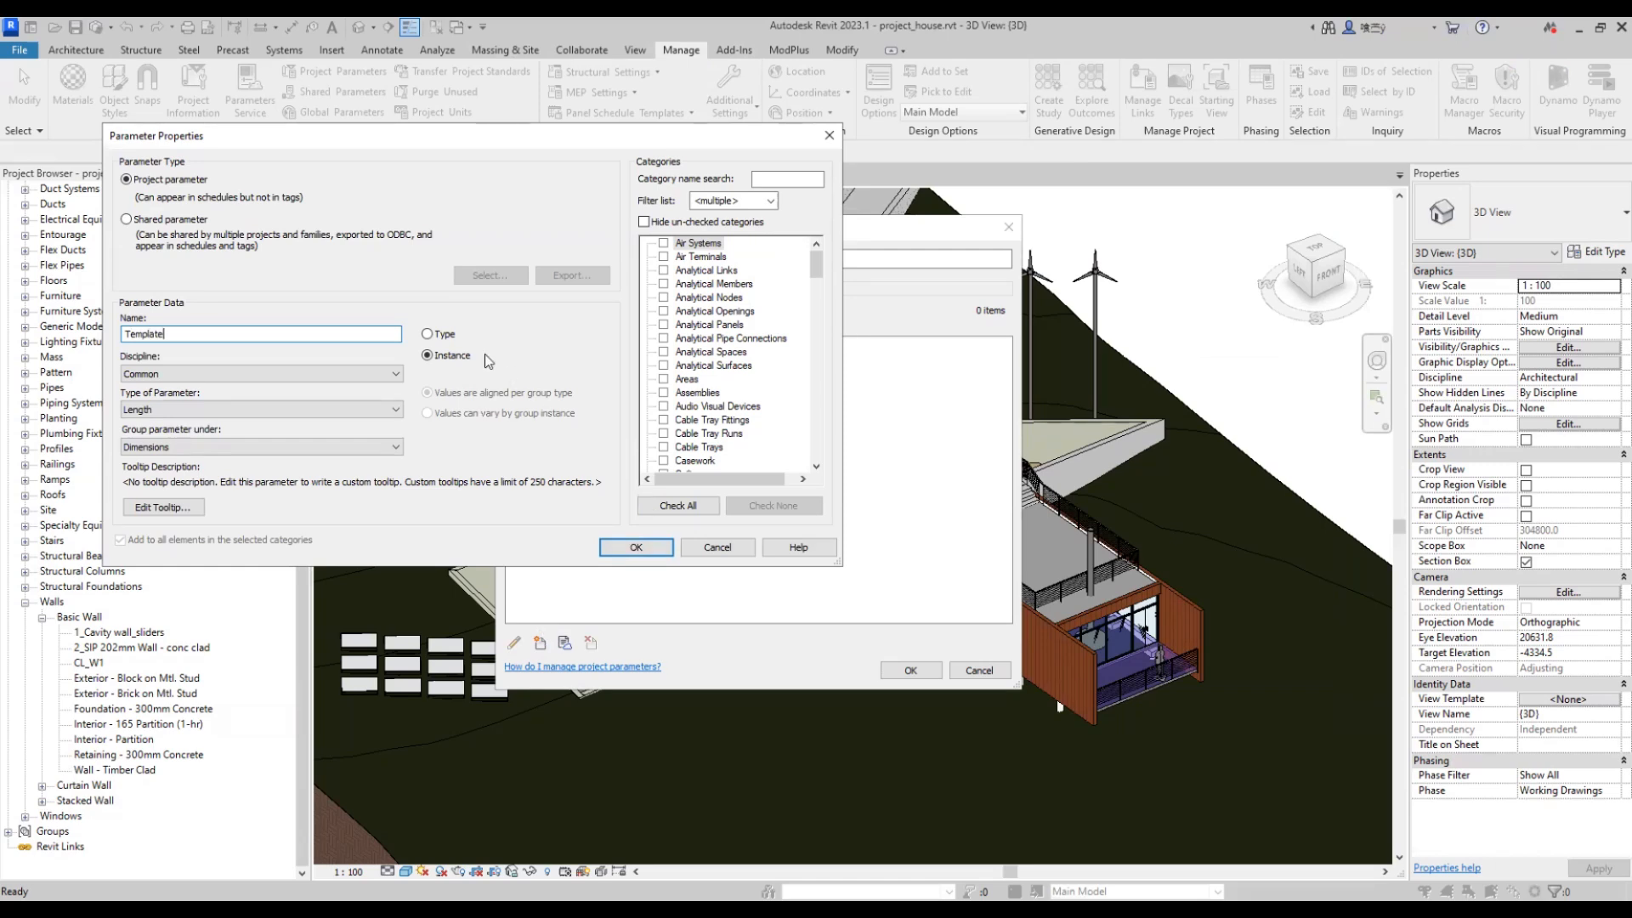
{"action": "left_click", "coordinate": [440, 335]}
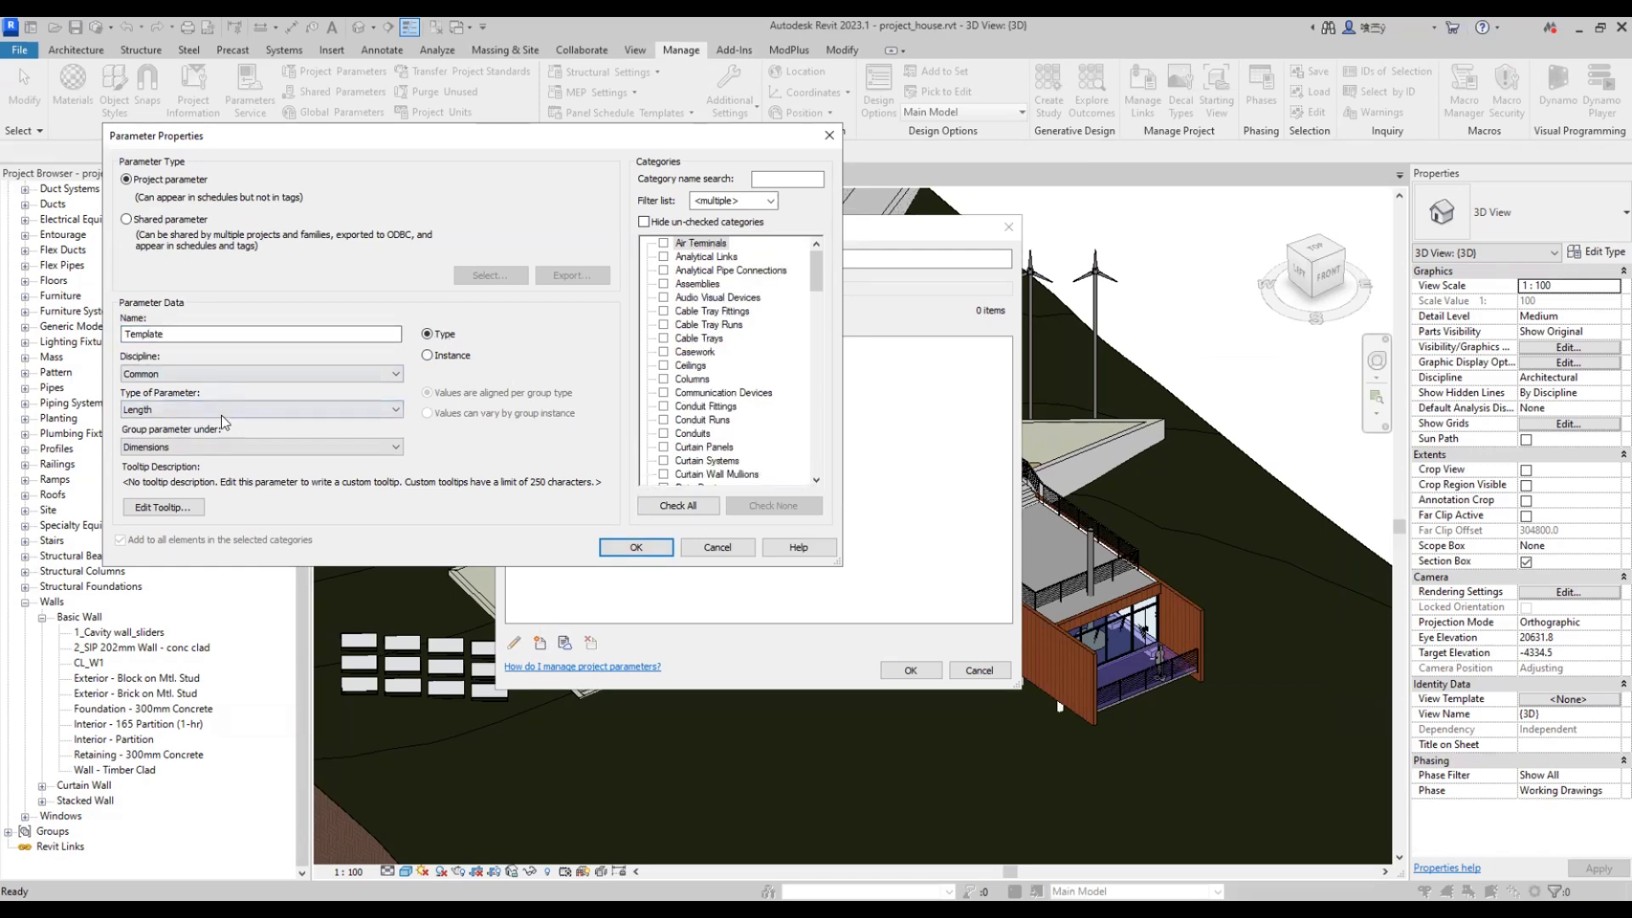
{"action": "left_click", "coordinate": [221, 412]}
{"action": "left_click", "coordinate": [170, 648]}
{"action": "scroll", "coordinate": [818, 264], "scroll_direction": "down", "scroll_amount": 20}
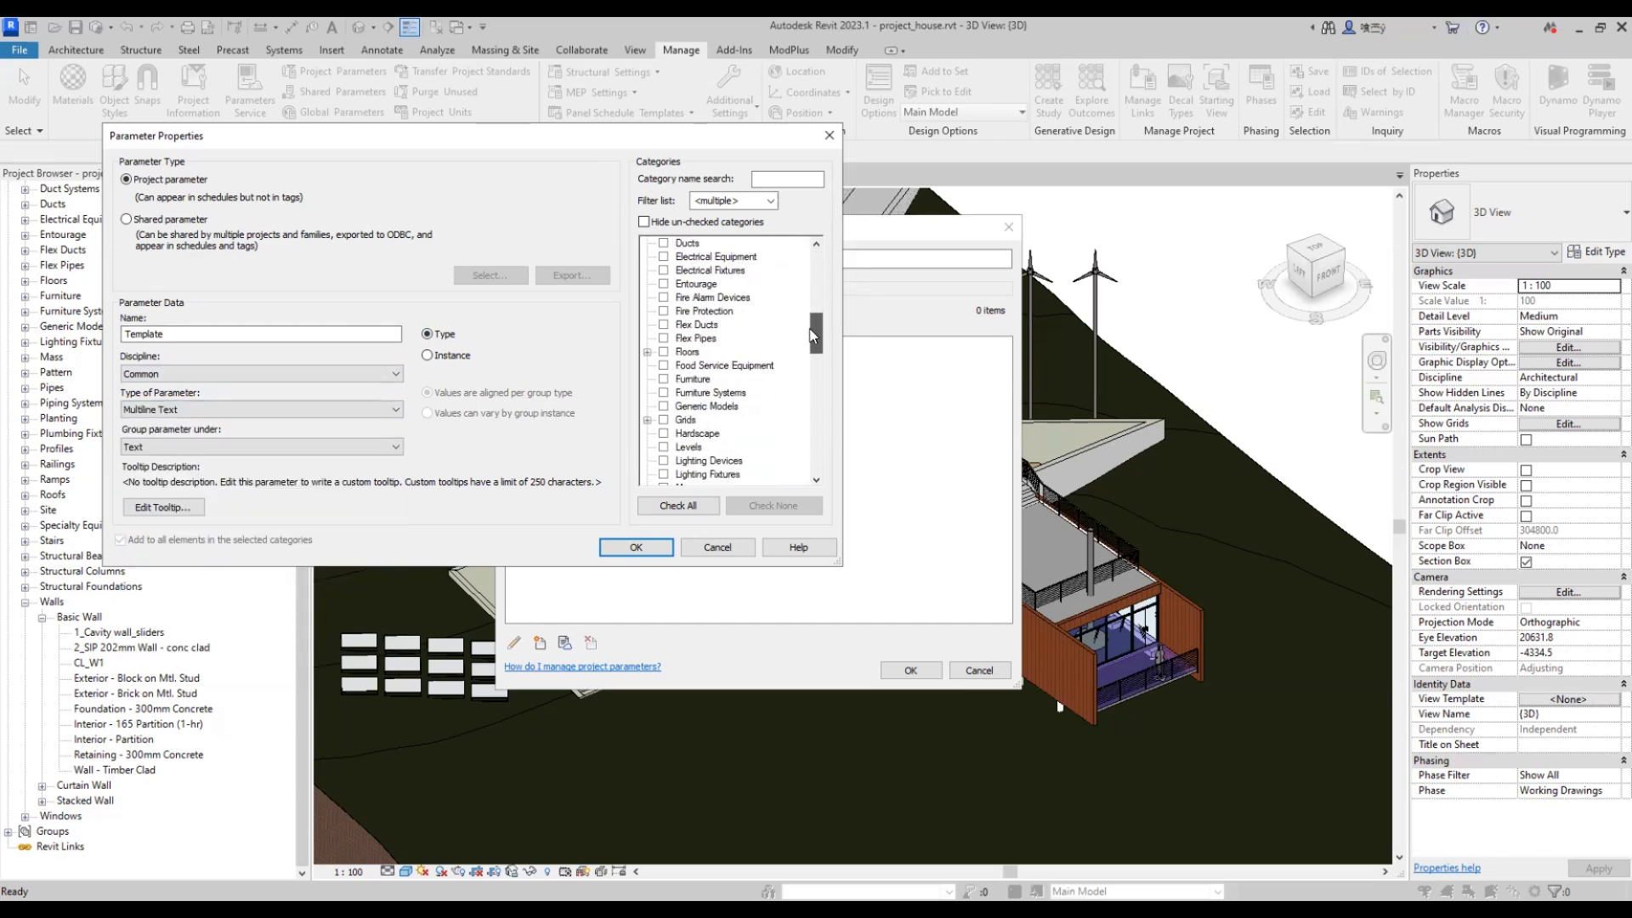
{"action": "left_click", "coordinate": [664, 448]}
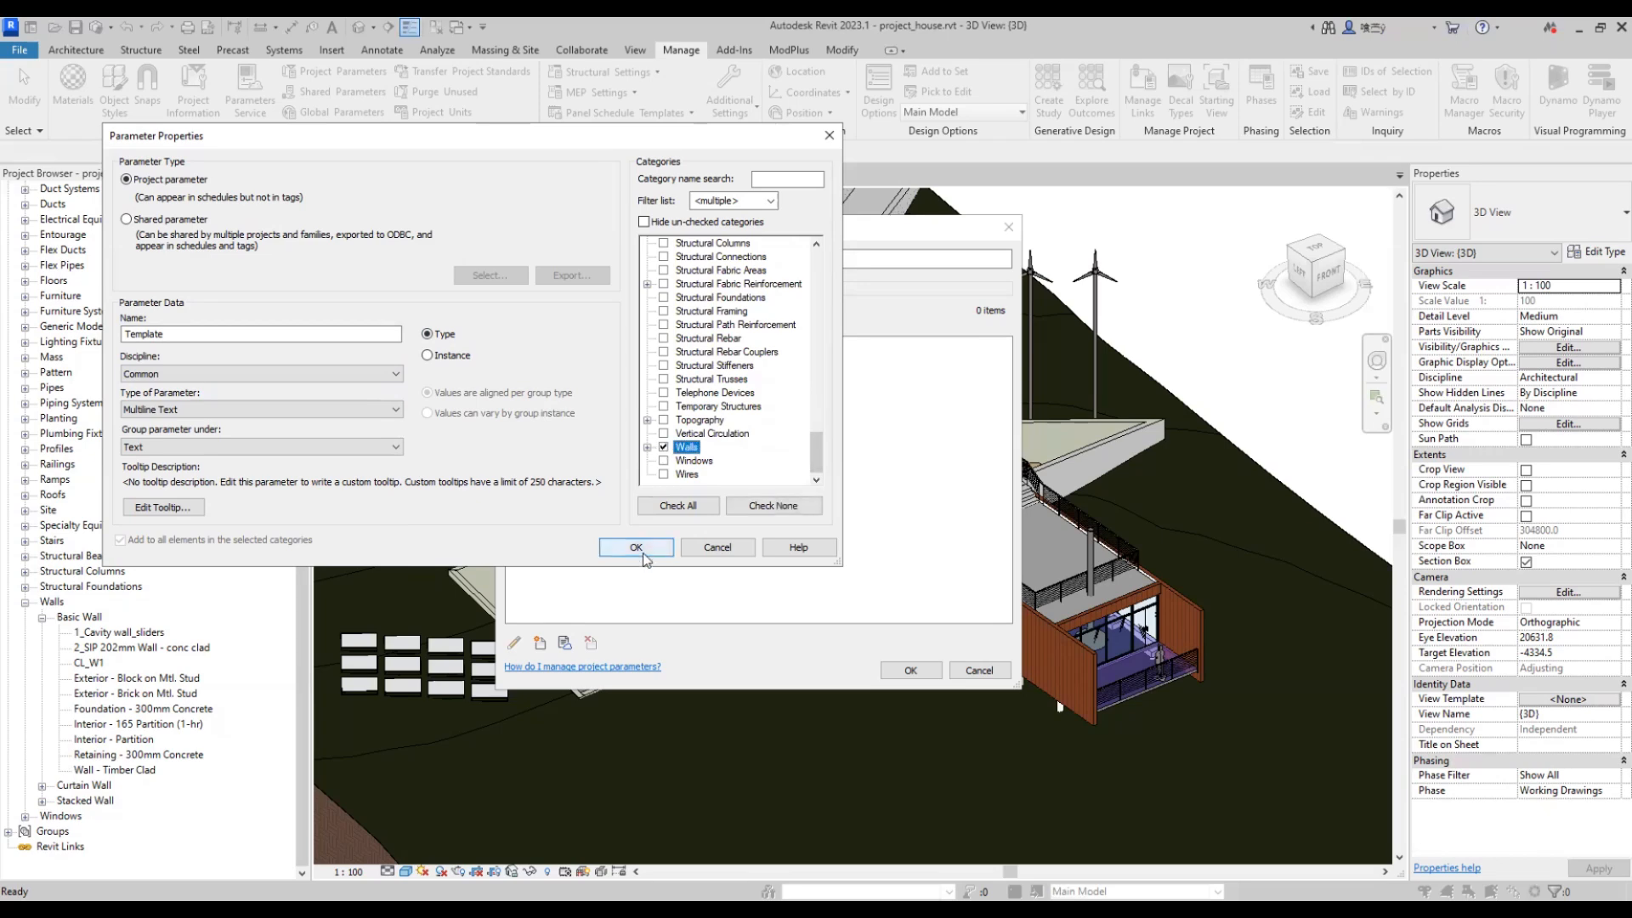
{"action": "left_click", "coordinate": [635, 546]}
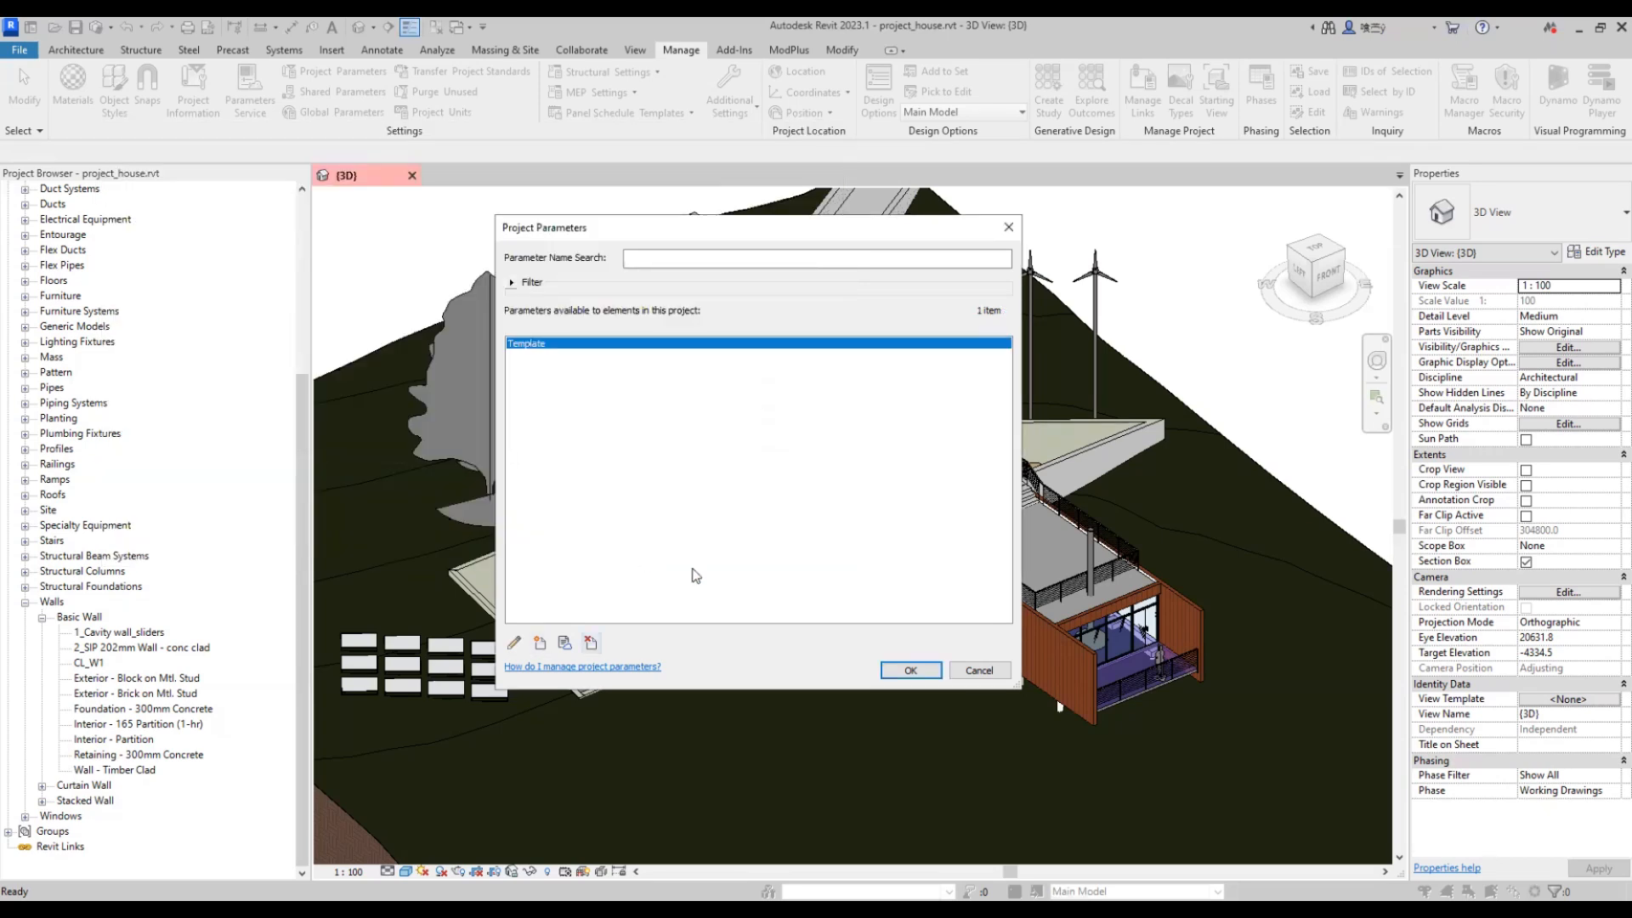
- Create a project parameter named Result_inst as a Multiline Text instance parameter for the Walls category
{"action": "left_click", "coordinate": [540, 642]}
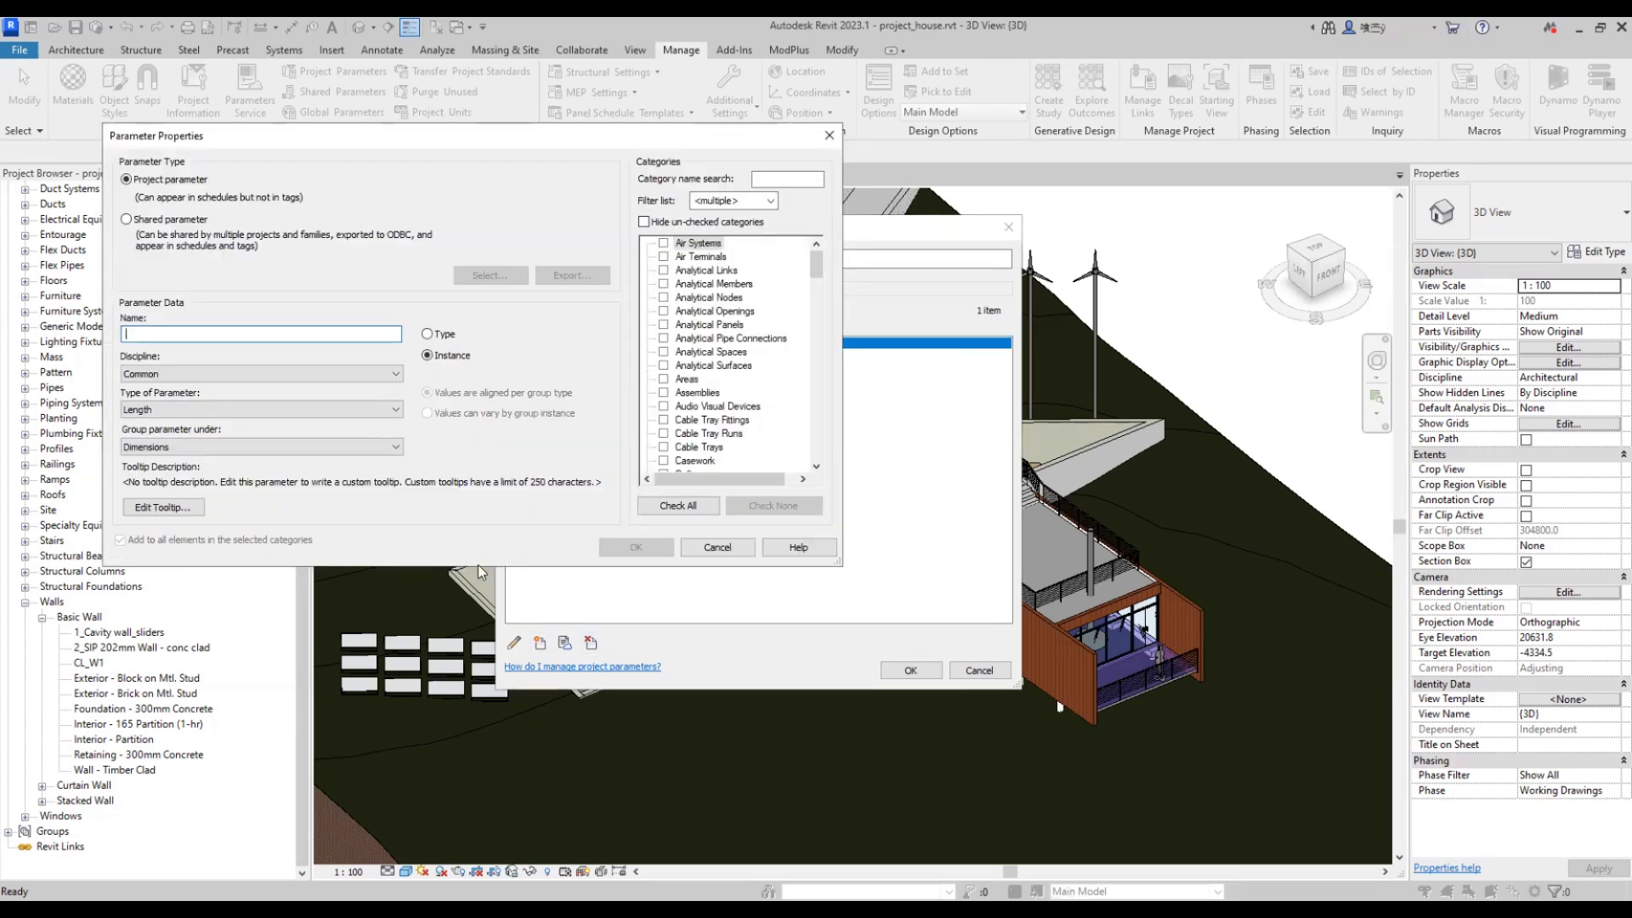
{"action": "type", "text": "Result_inst"}
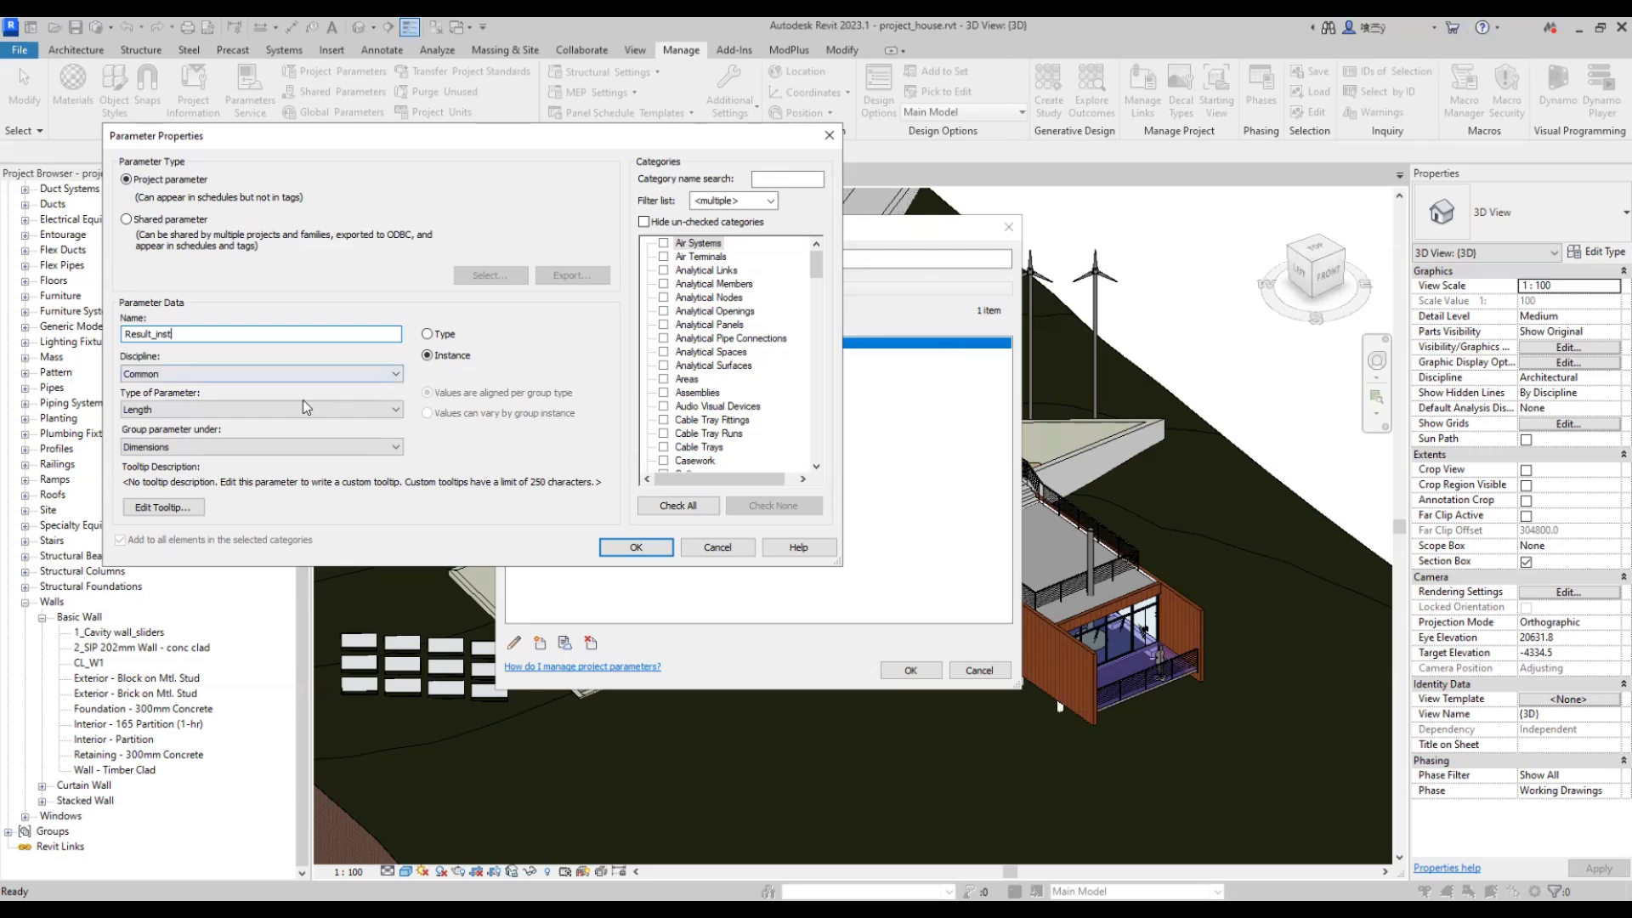
{"action": "left_click", "coordinate": [255, 410]}
{"action": "left_click", "coordinate": [183, 650]}
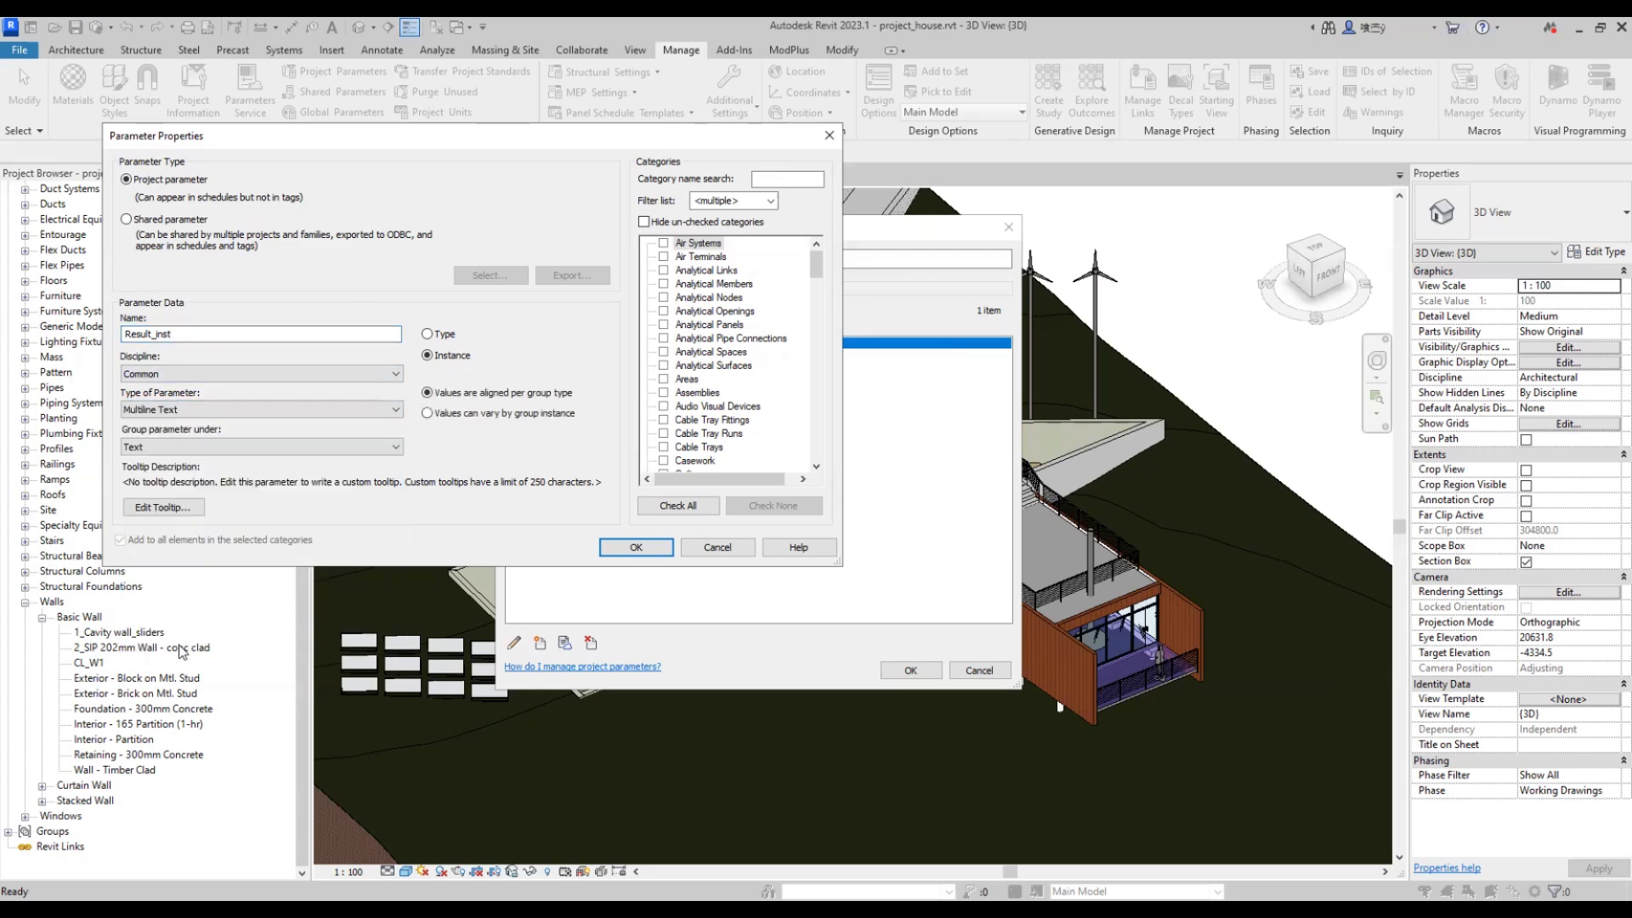
{"action": "left_click_drag", "start_coordinate": [818, 264], "coordinate": [727, 438]}
{"action": "left_click", "coordinate": [663, 406]}
{"action": "left_click", "coordinate": [635, 546]}
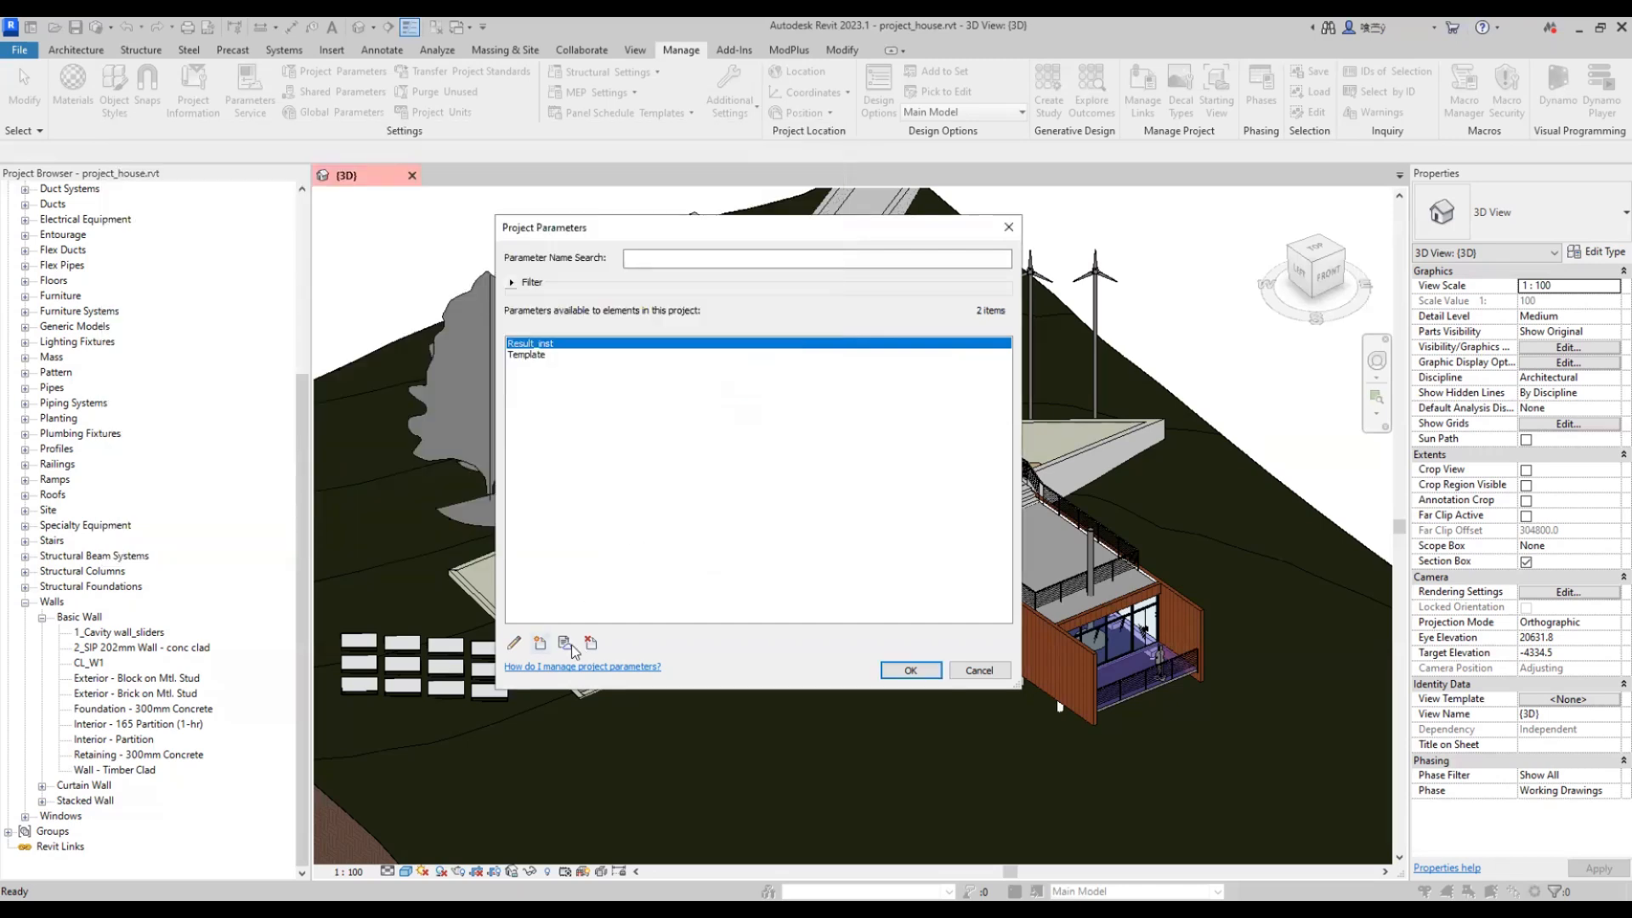
- Create a project parameter named Result_type as a Multiline Text type parameter for Walls, and accept the project parameters
{"action": "left_click", "coordinate": [540, 643]}
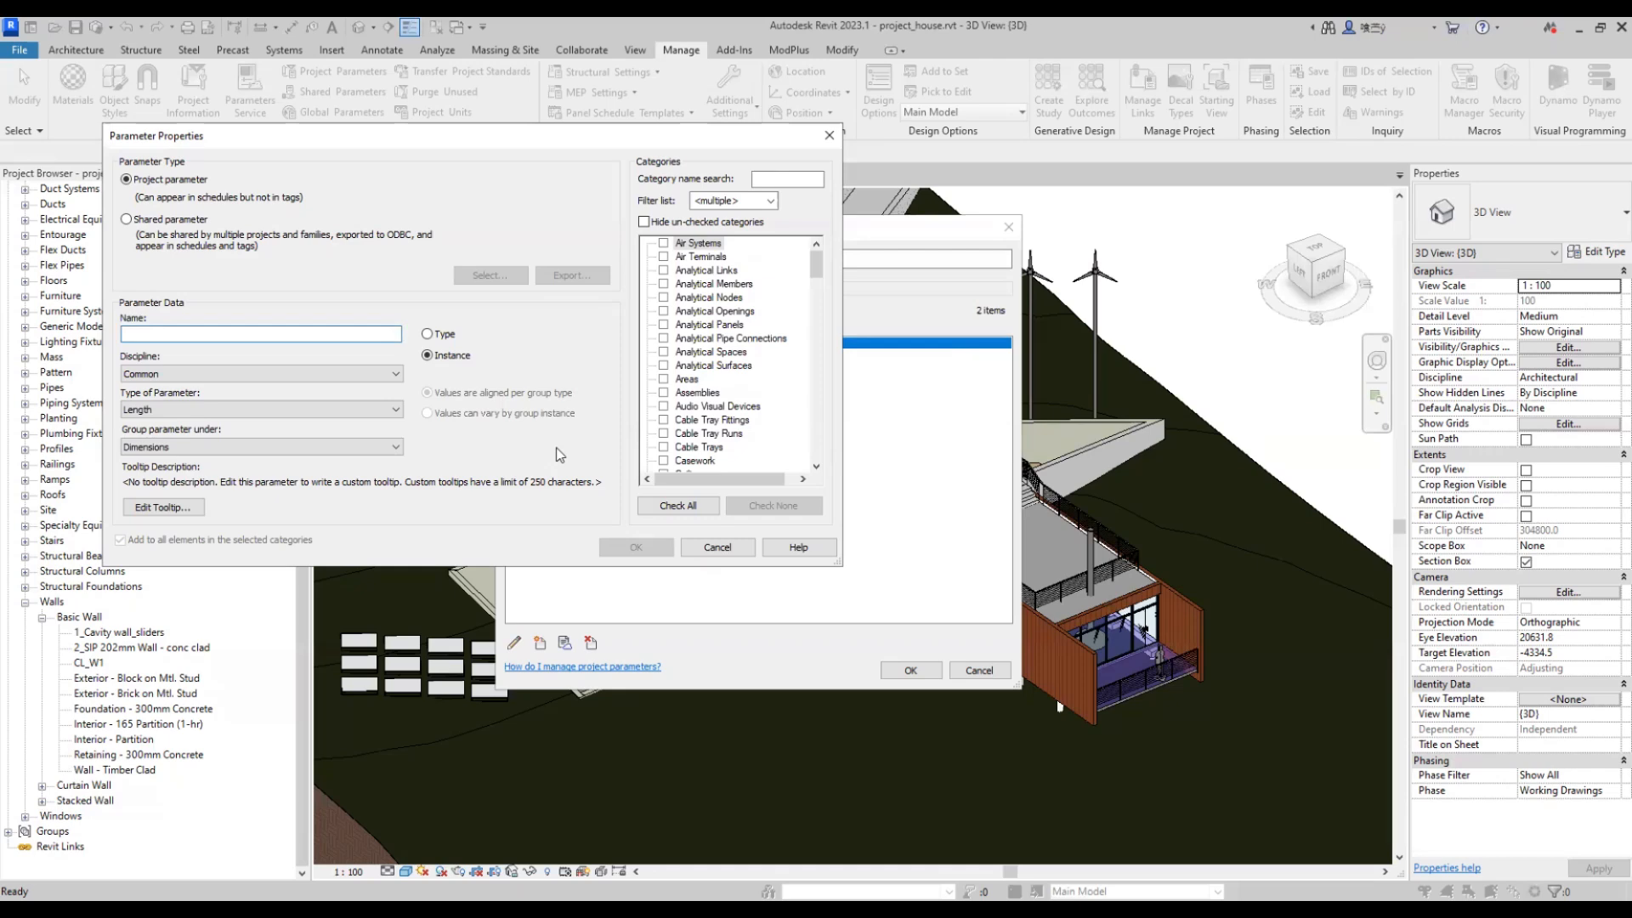
{"action": "type", "text": "Result_type"}
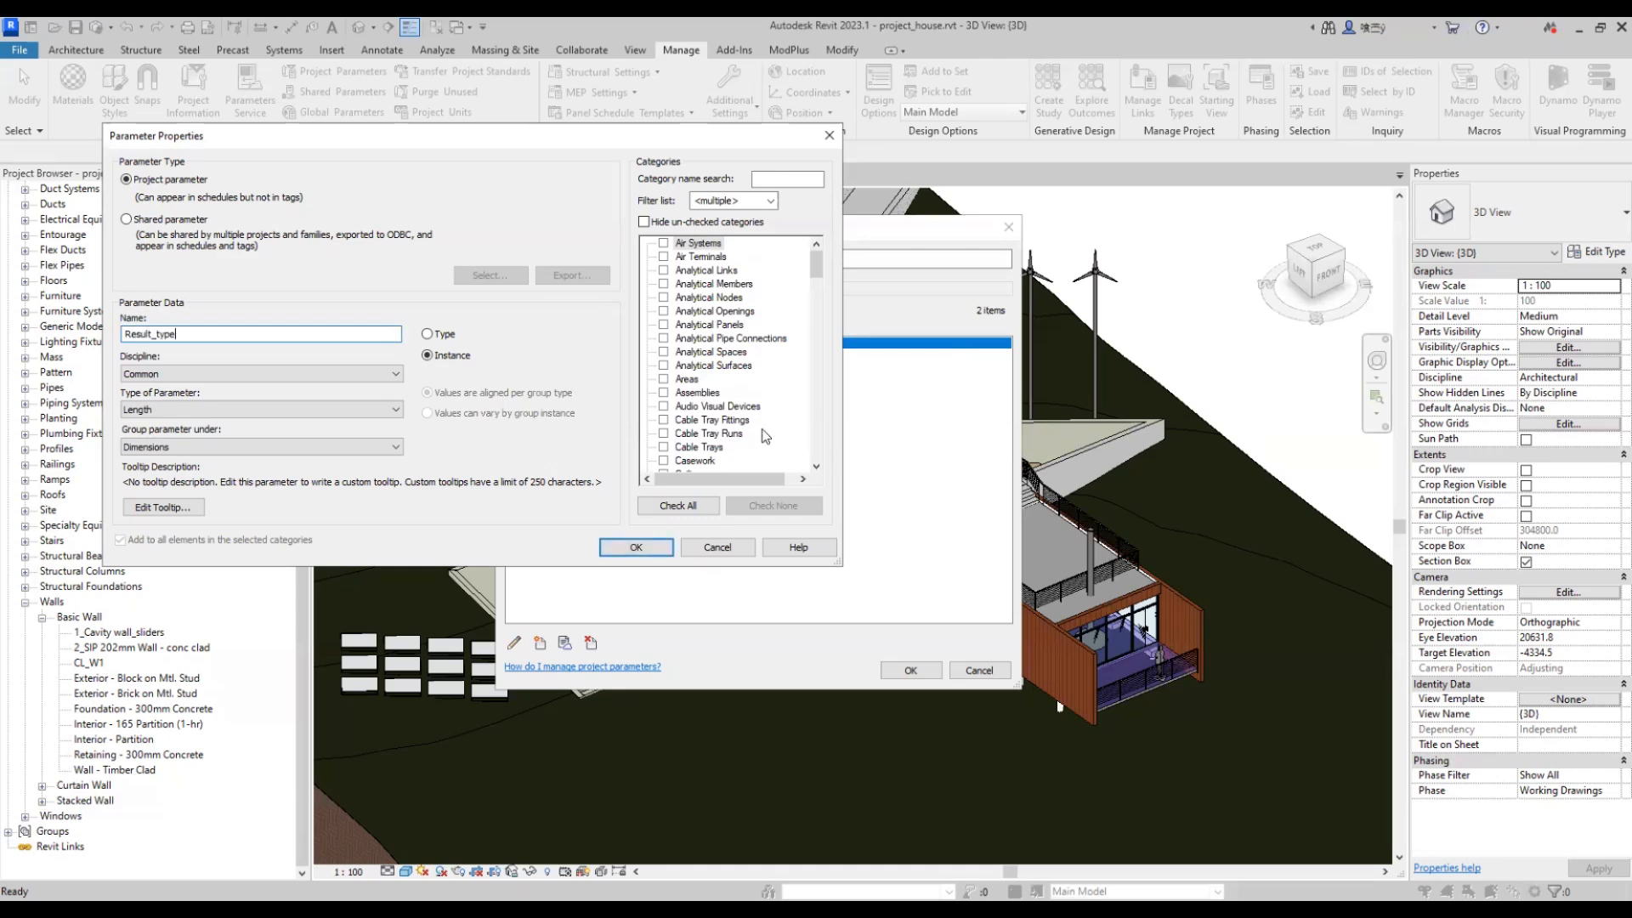
{"action": "left_click", "coordinate": [449, 339]}
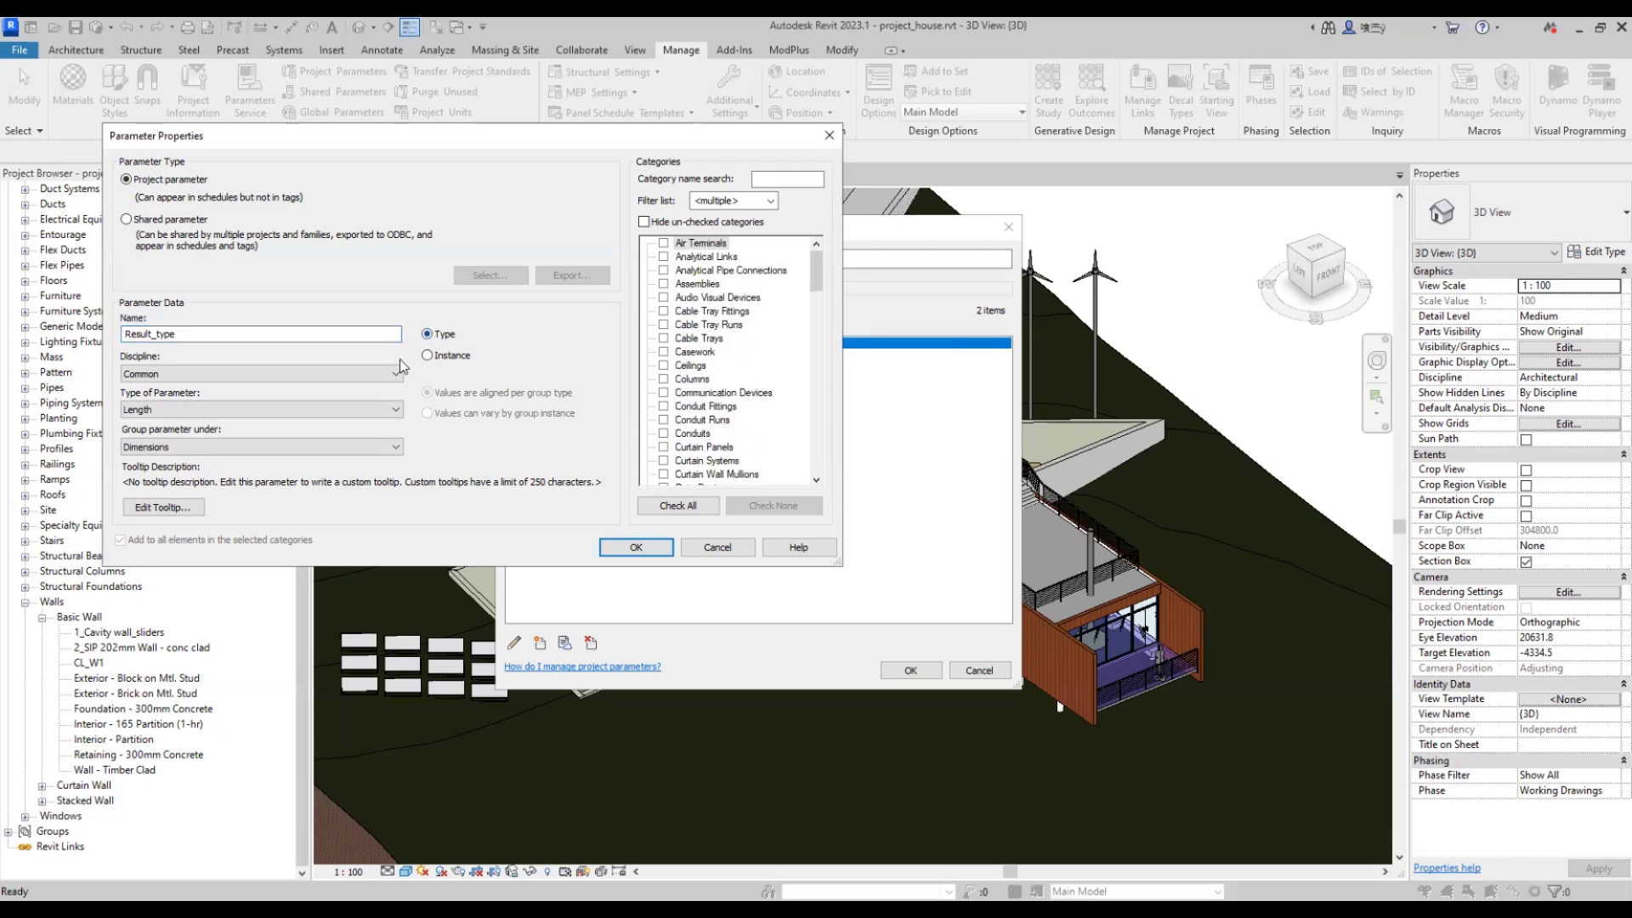
{"action": "left_click", "coordinate": [299, 409]}
{"action": "left_click", "coordinate": [301, 648]}
{"action": "left_click_drag", "start_coordinate": [818, 264], "coordinate": [808, 347]}
{"action": "scroll", "coordinate": [744, 399], "scroll_direction": "down", "scroll_amount": 8}
{"action": "left_click", "coordinate": [664, 447]}
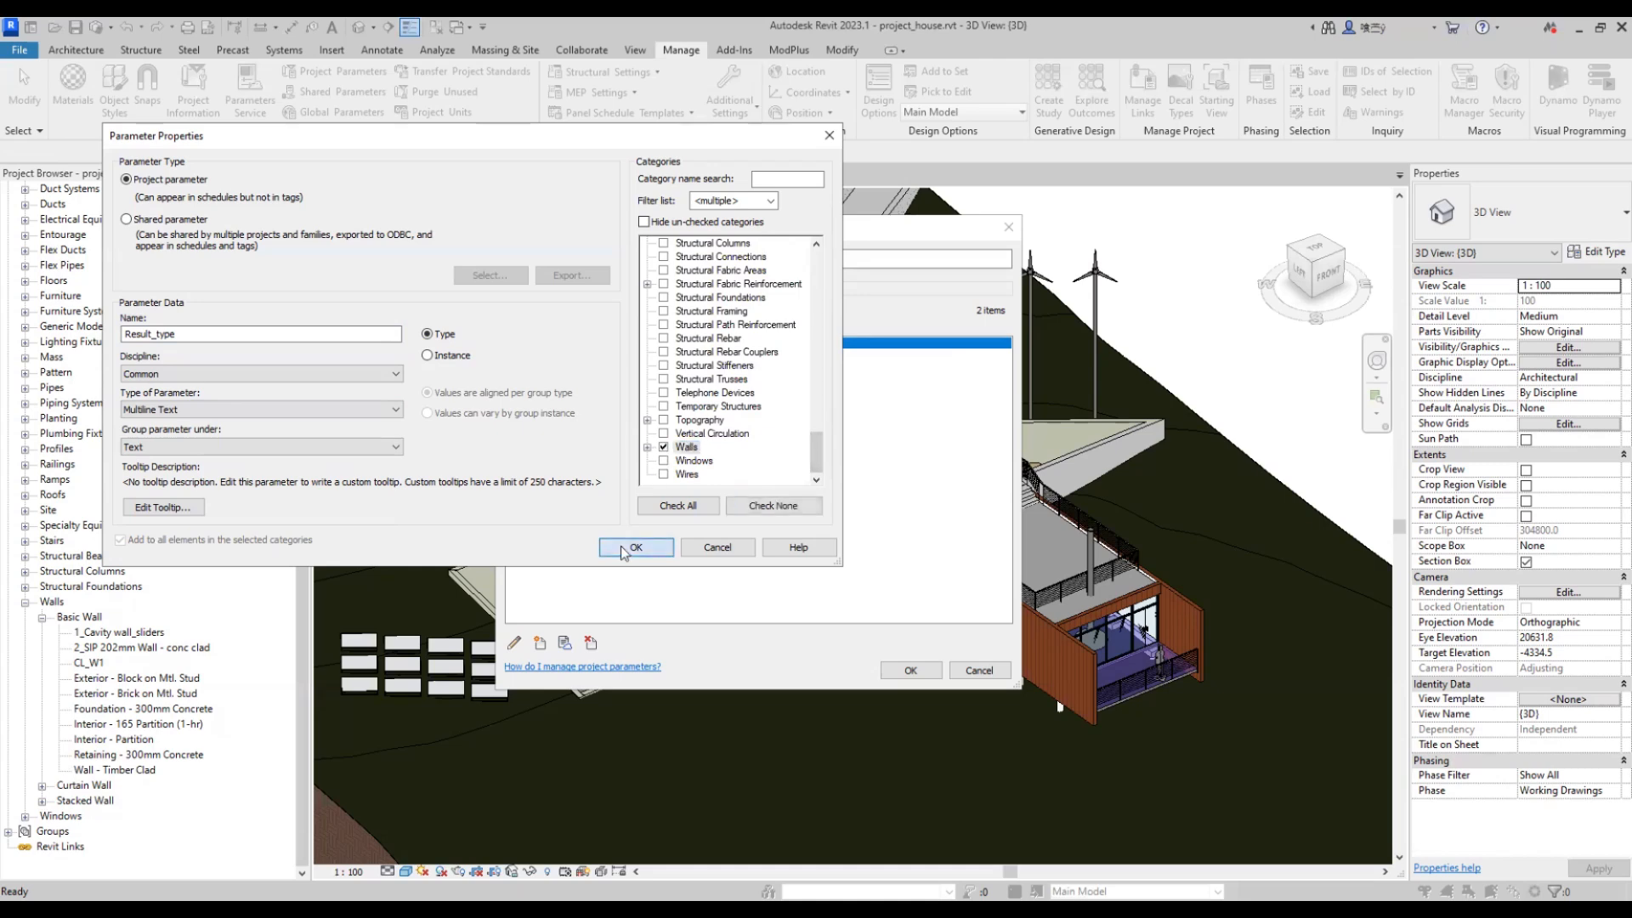
{"action": "left_click", "coordinate": [636, 546]}
{"action": "left_click", "coordinate": [906, 672]}
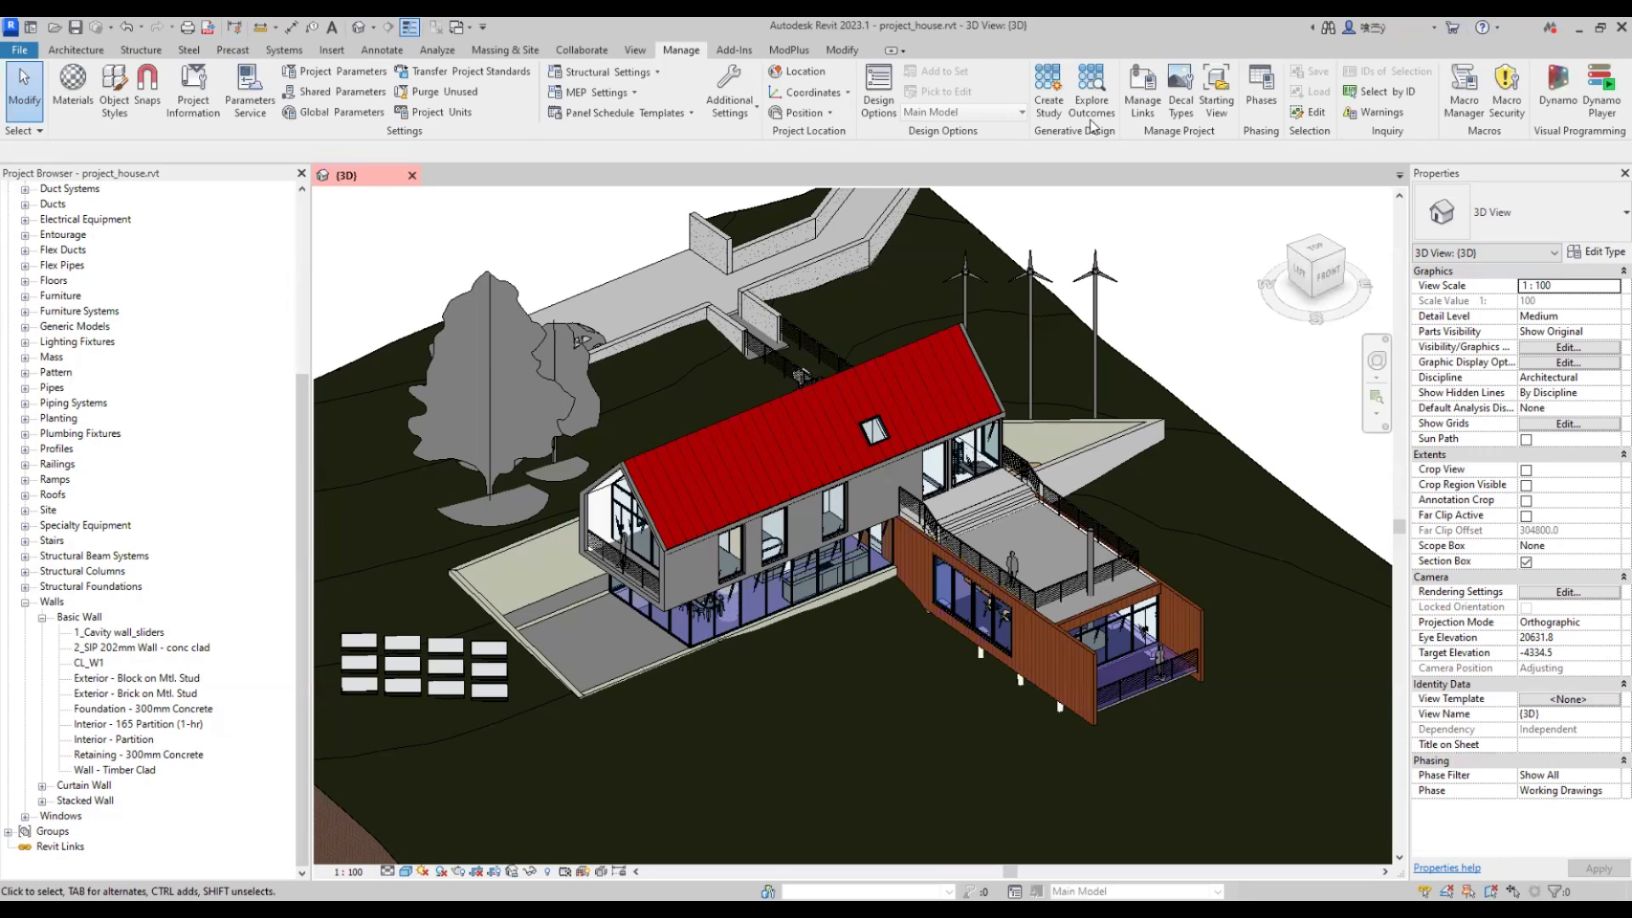
- In the Volume of layers to parameter settings, assign Template as template, Result_inst as result for instances and Result_type as result for type
{"action": "left_click", "coordinate": [788, 50]}
{"action": "left_click", "coordinate": [795, 89]}
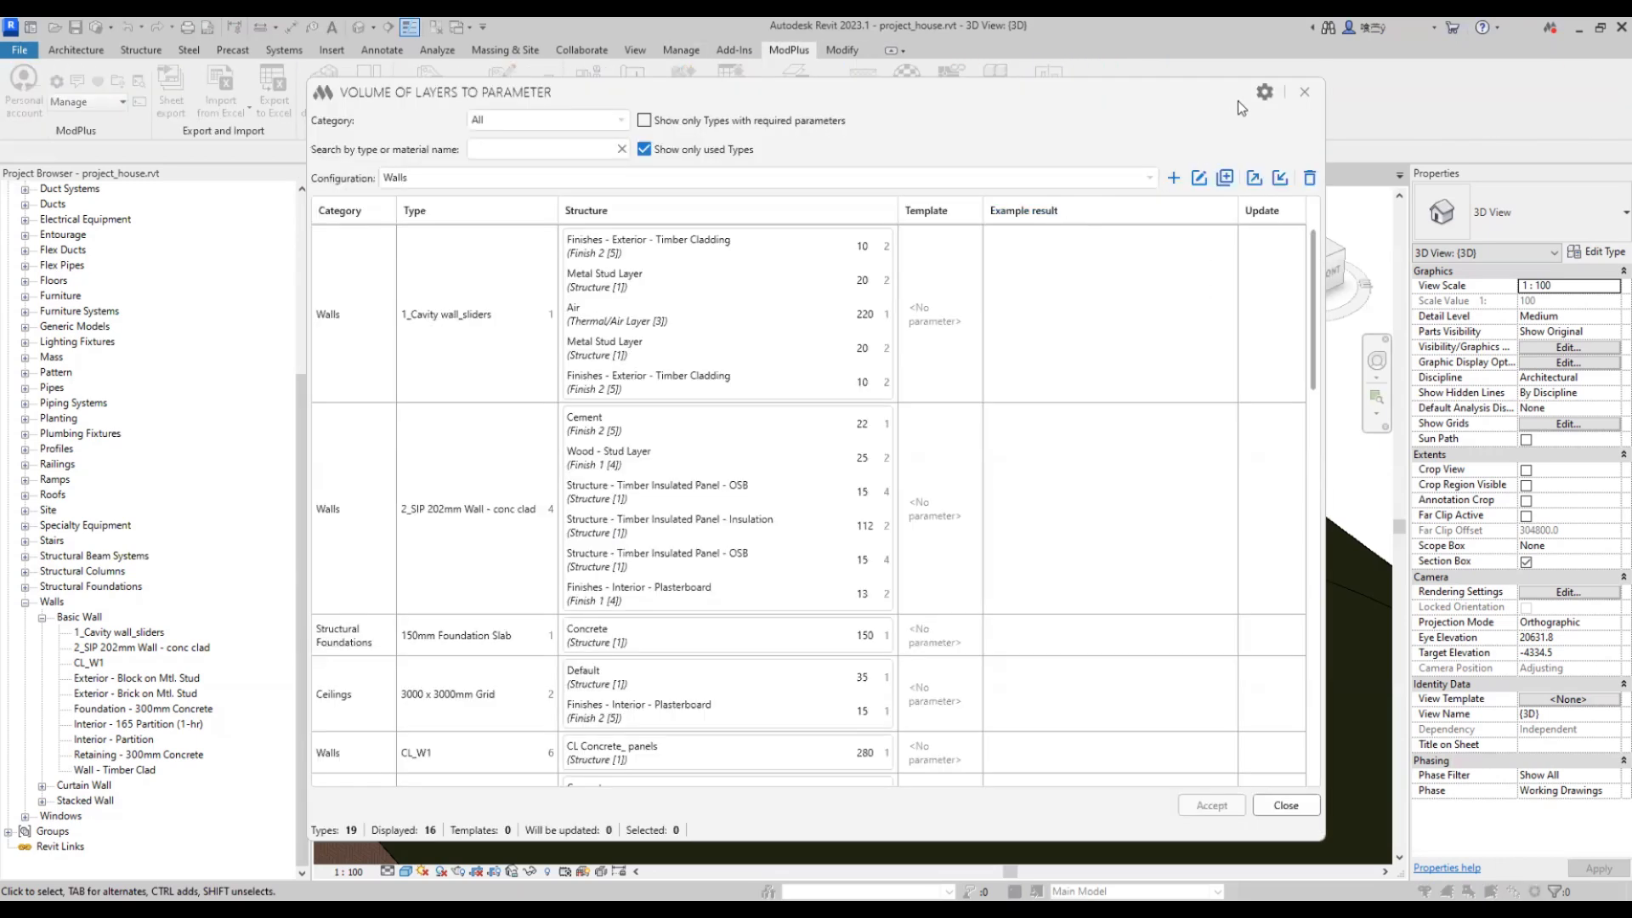
{"action": "left_click", "coordinate": [1263, 96]}
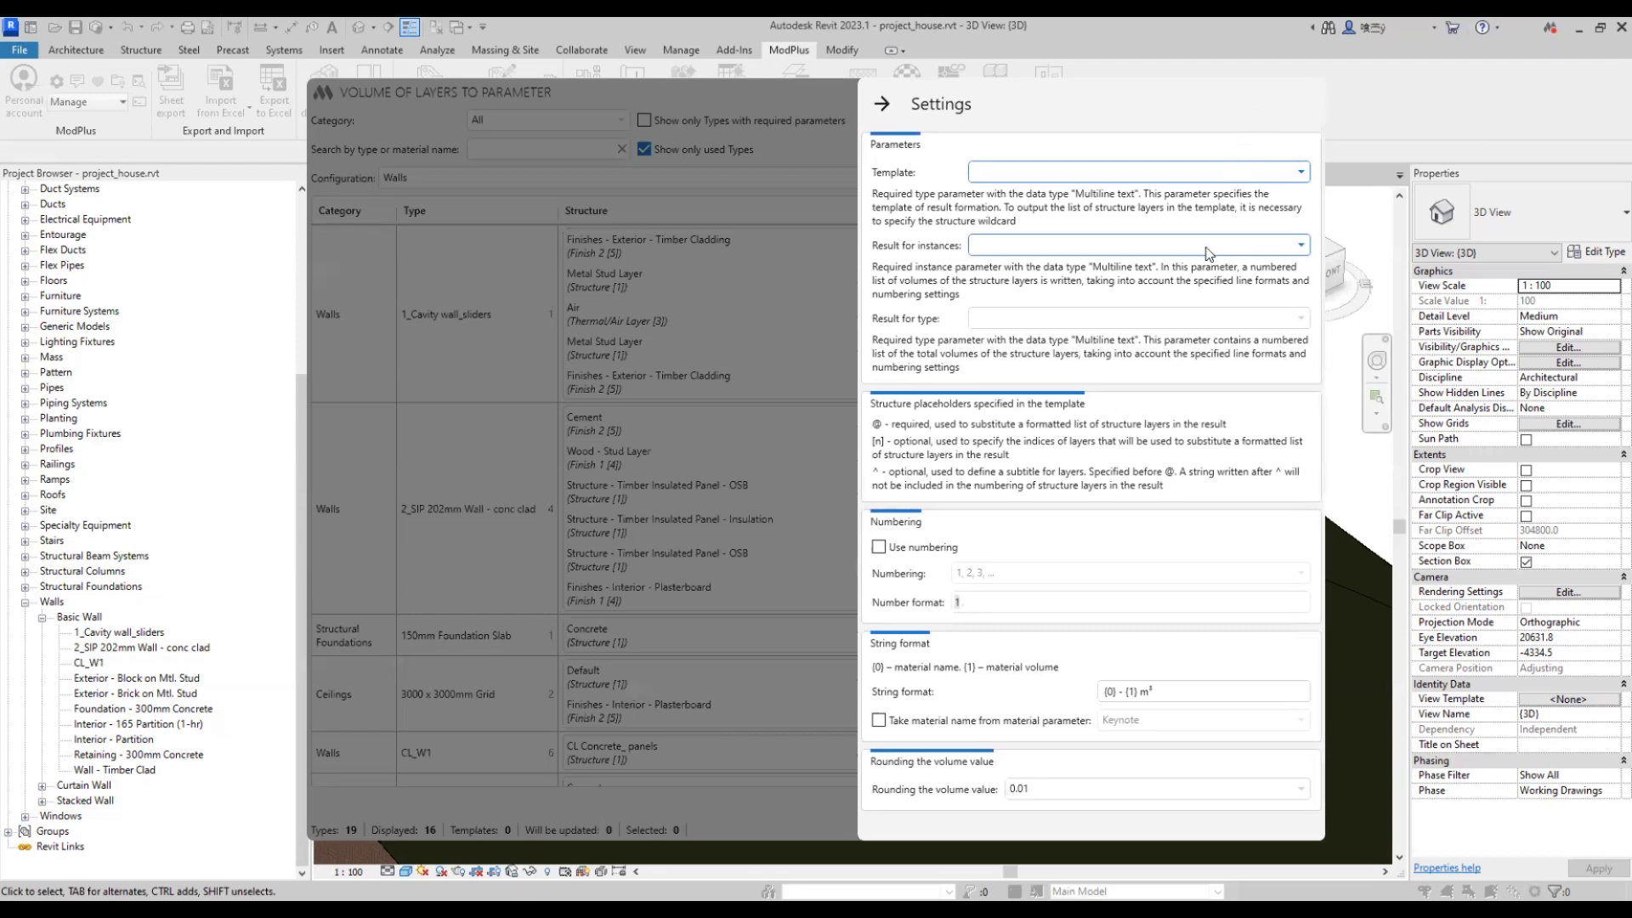
{"action": "left_click", "coordinate": [1075, 171]}
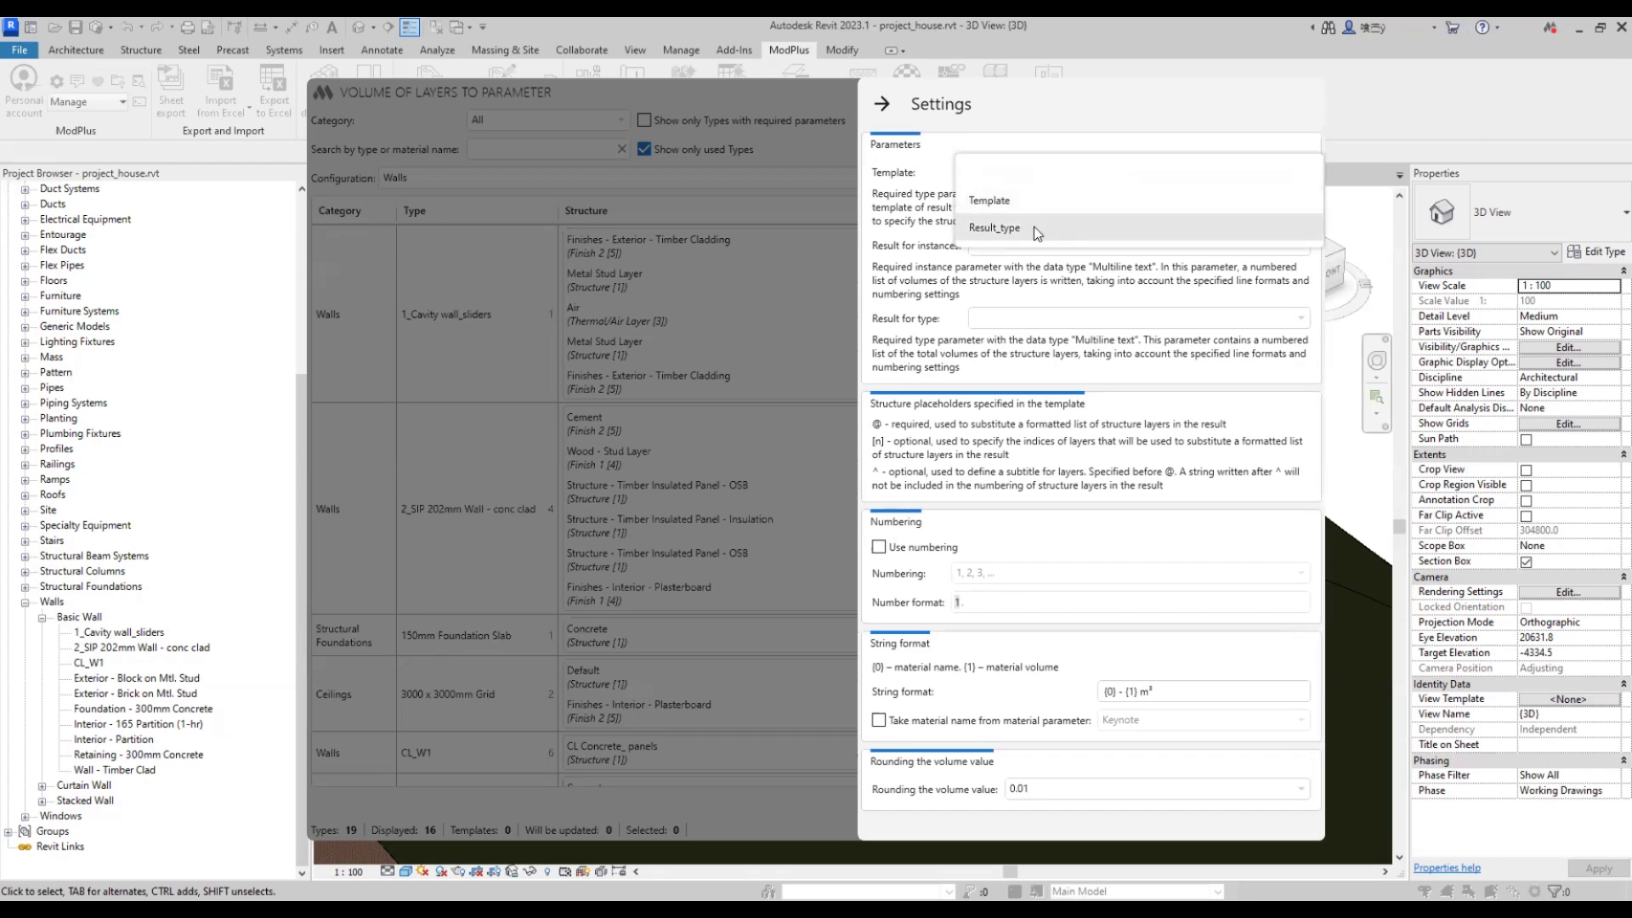
{"action": "left_click", "coordinate": [995, 201]}
{"action": "left_click", "coordinate": [1003, 252]}
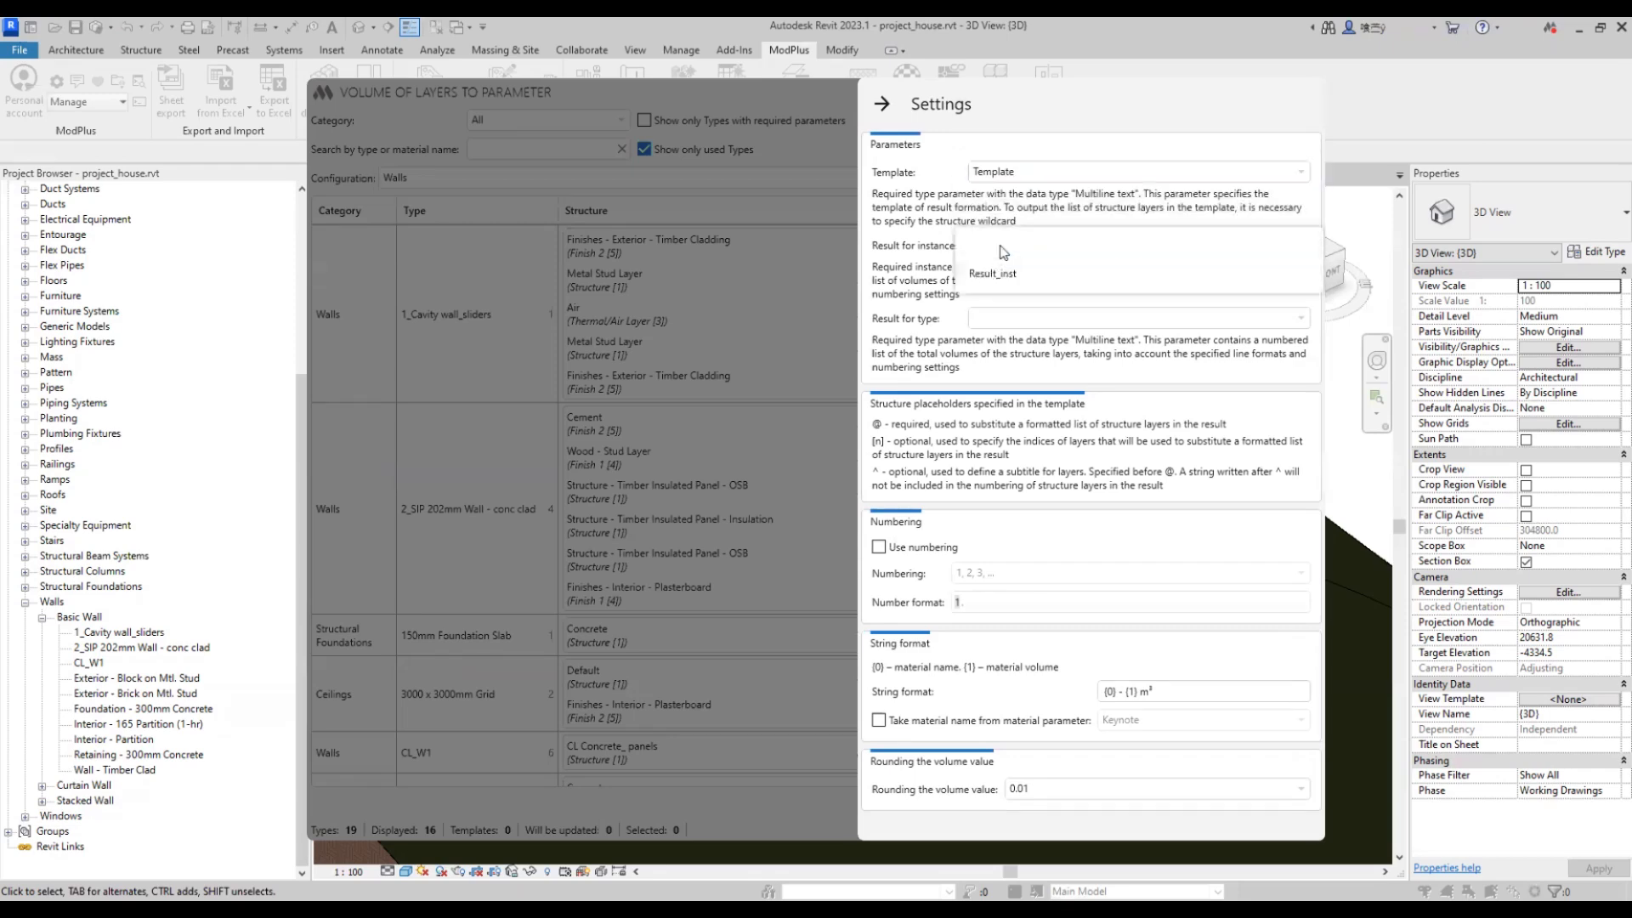
{"action": "left_click", "coordinate": [1005, 271]}
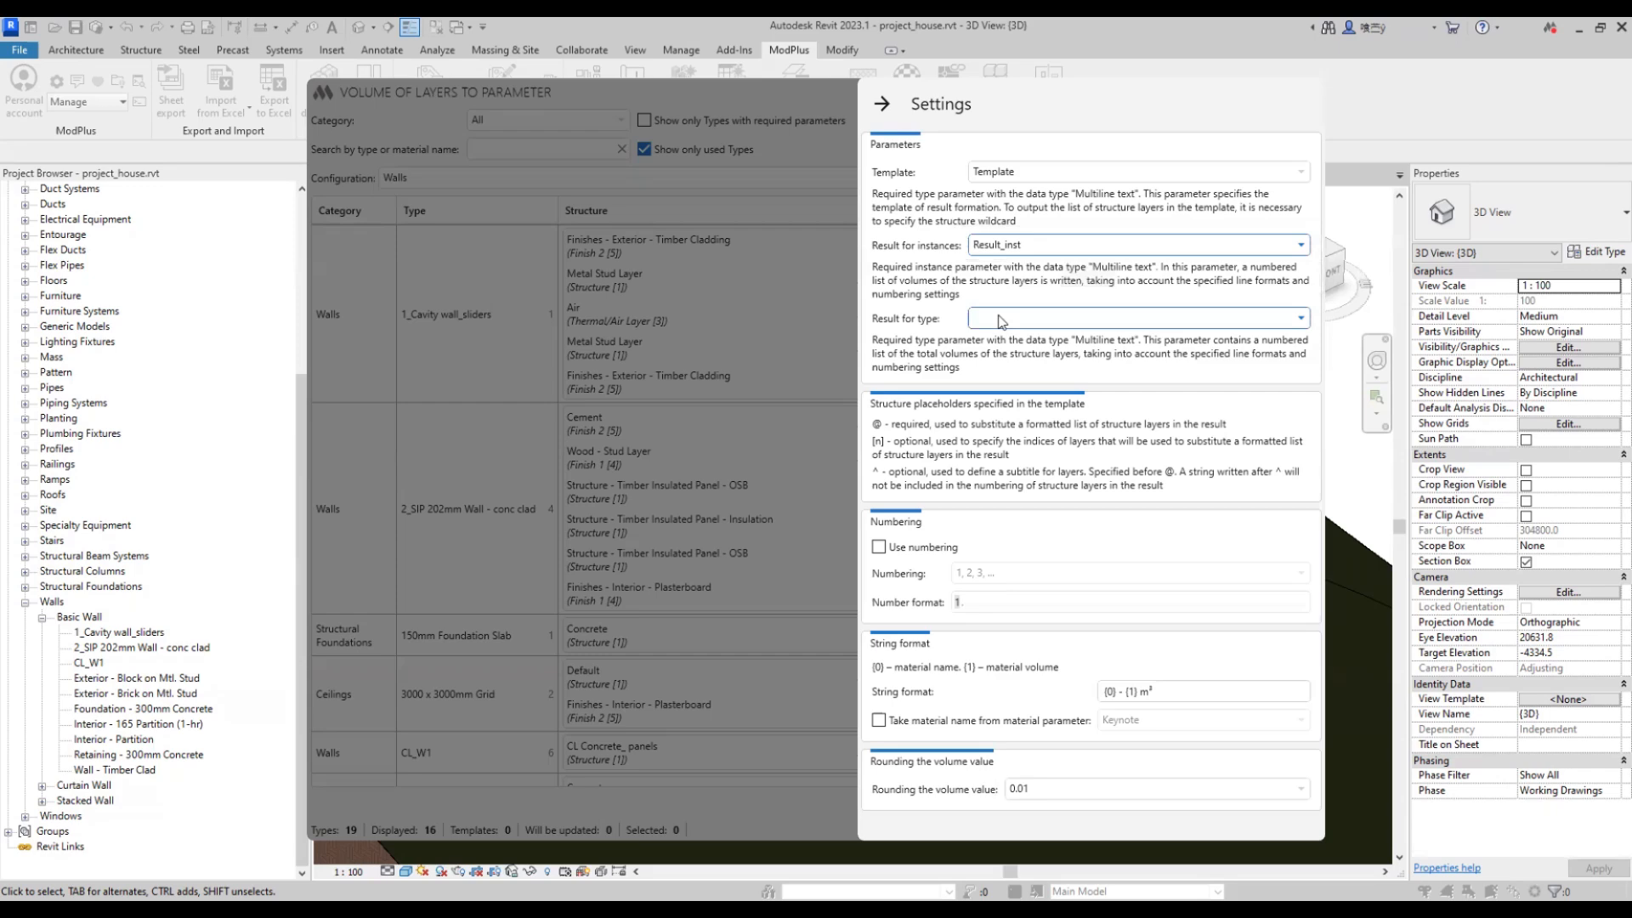
{"action": "left_click", "coordinate": [1000, 321]}
{"action": "left_click", "coordinate": [1016, 372]}
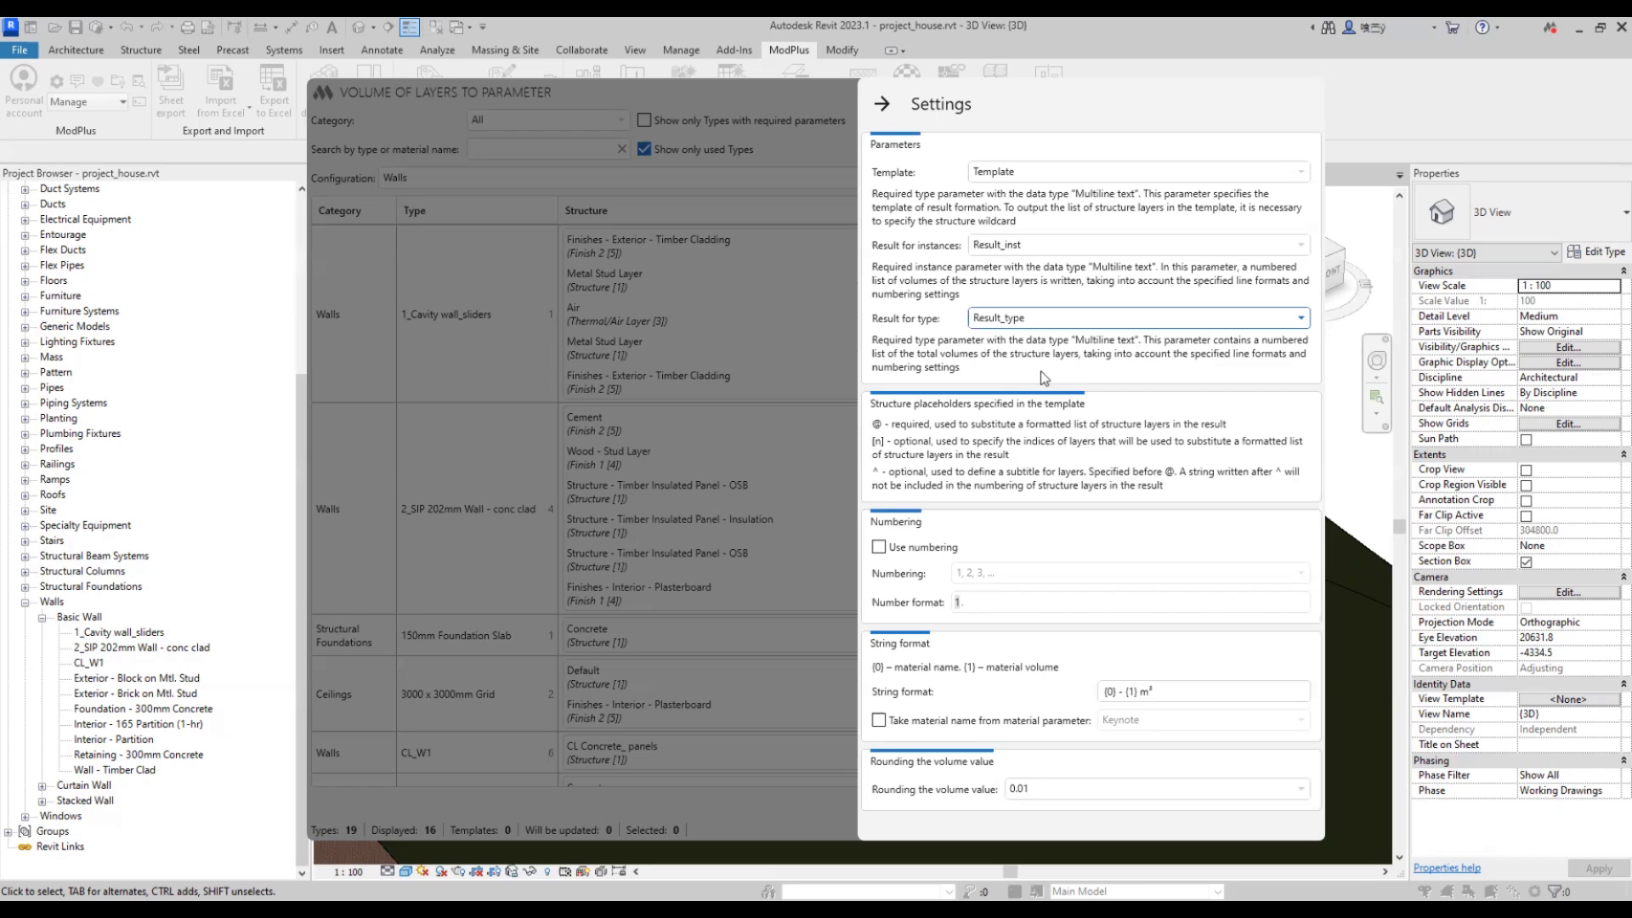
- Try taking the material name from the Keynote material parameter in the string format settings
{"action": "left_click", "coordinate": [879, 720]}
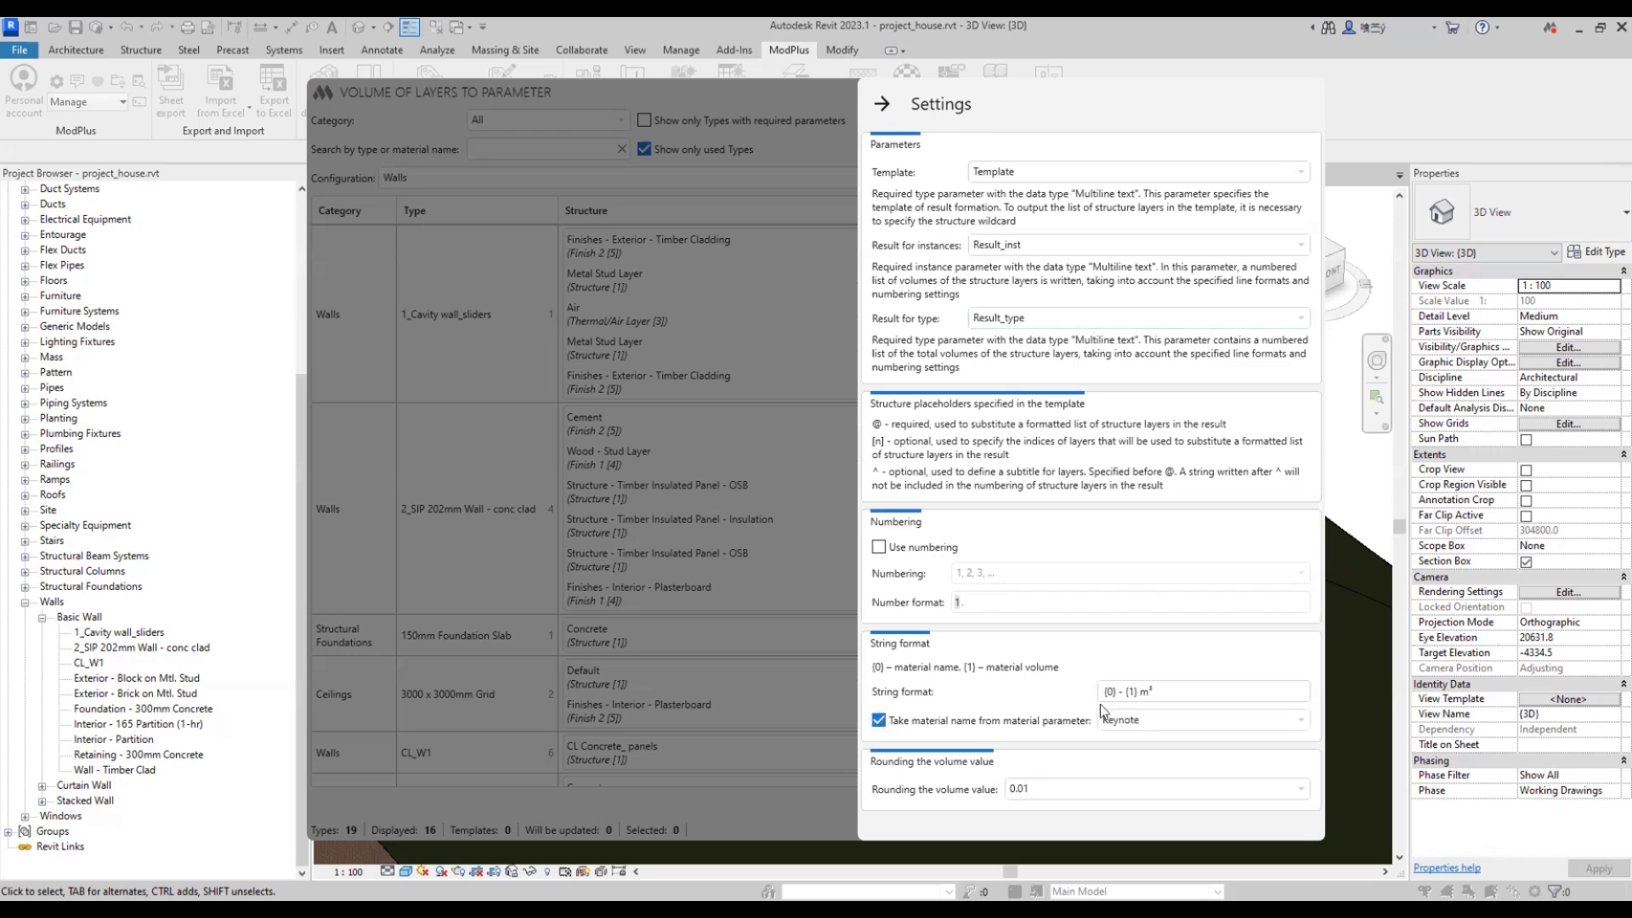
{"action": "left_click", "coordinate": [1144, 715]}
{"action": "left_click", "coordinate": [931, 714]}
- Leave the settings and filter the list of types to the Walls category
{"action": "left_click", "coordinate": [881, 102]}
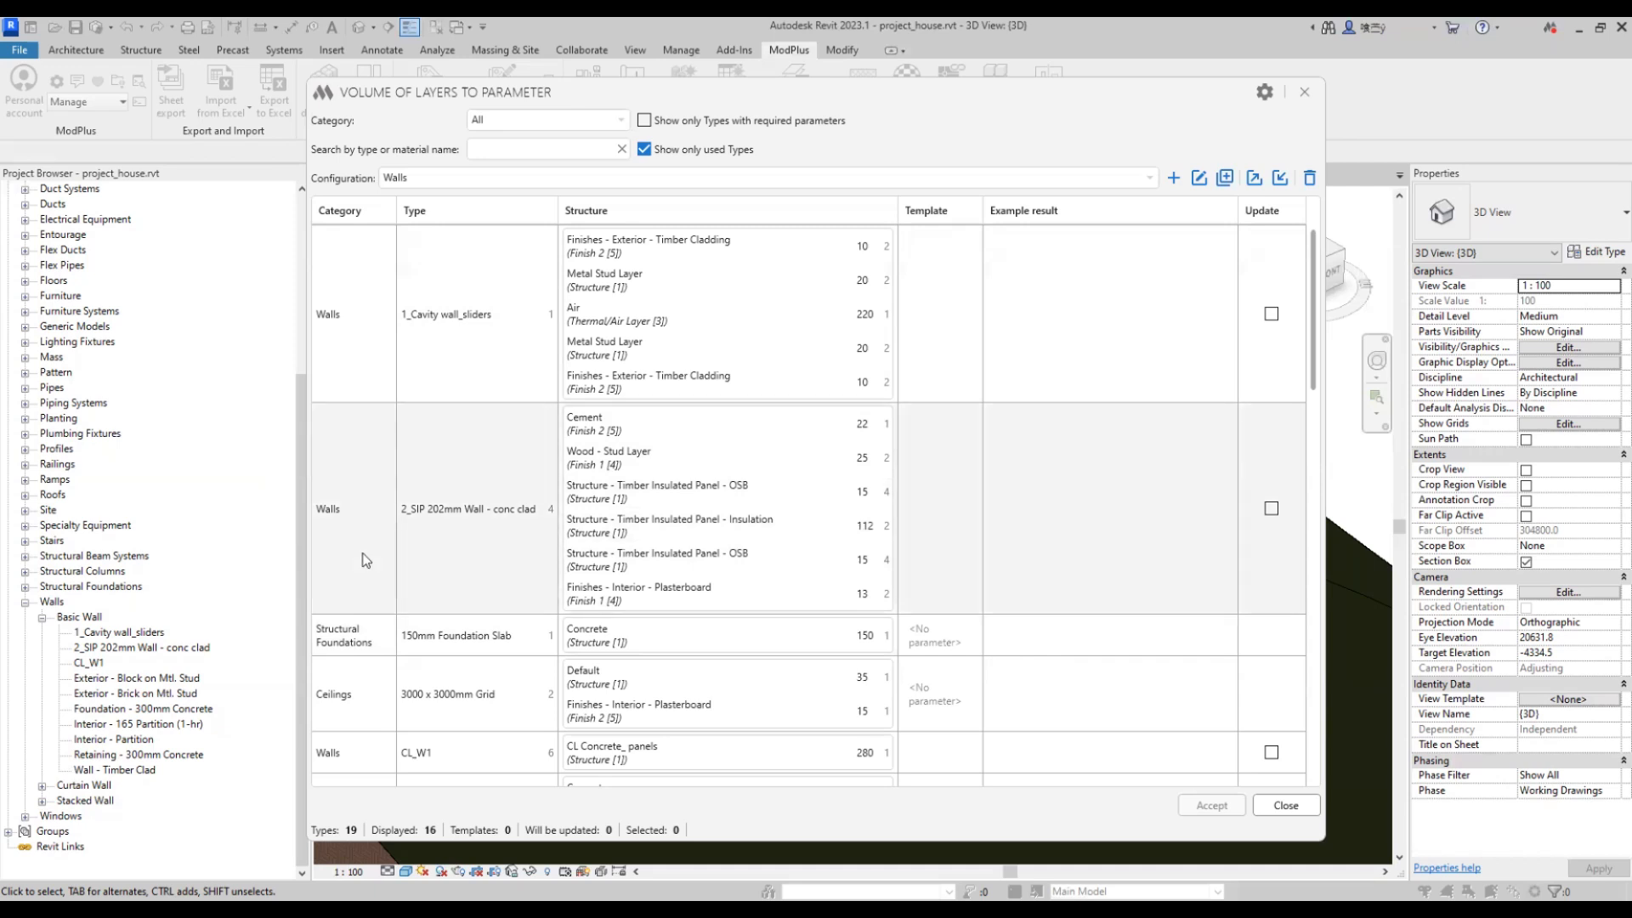
{"action": "scroll", "coordinate": [365, 559], "scroll_direction": "down", "scroll_amount": 2}
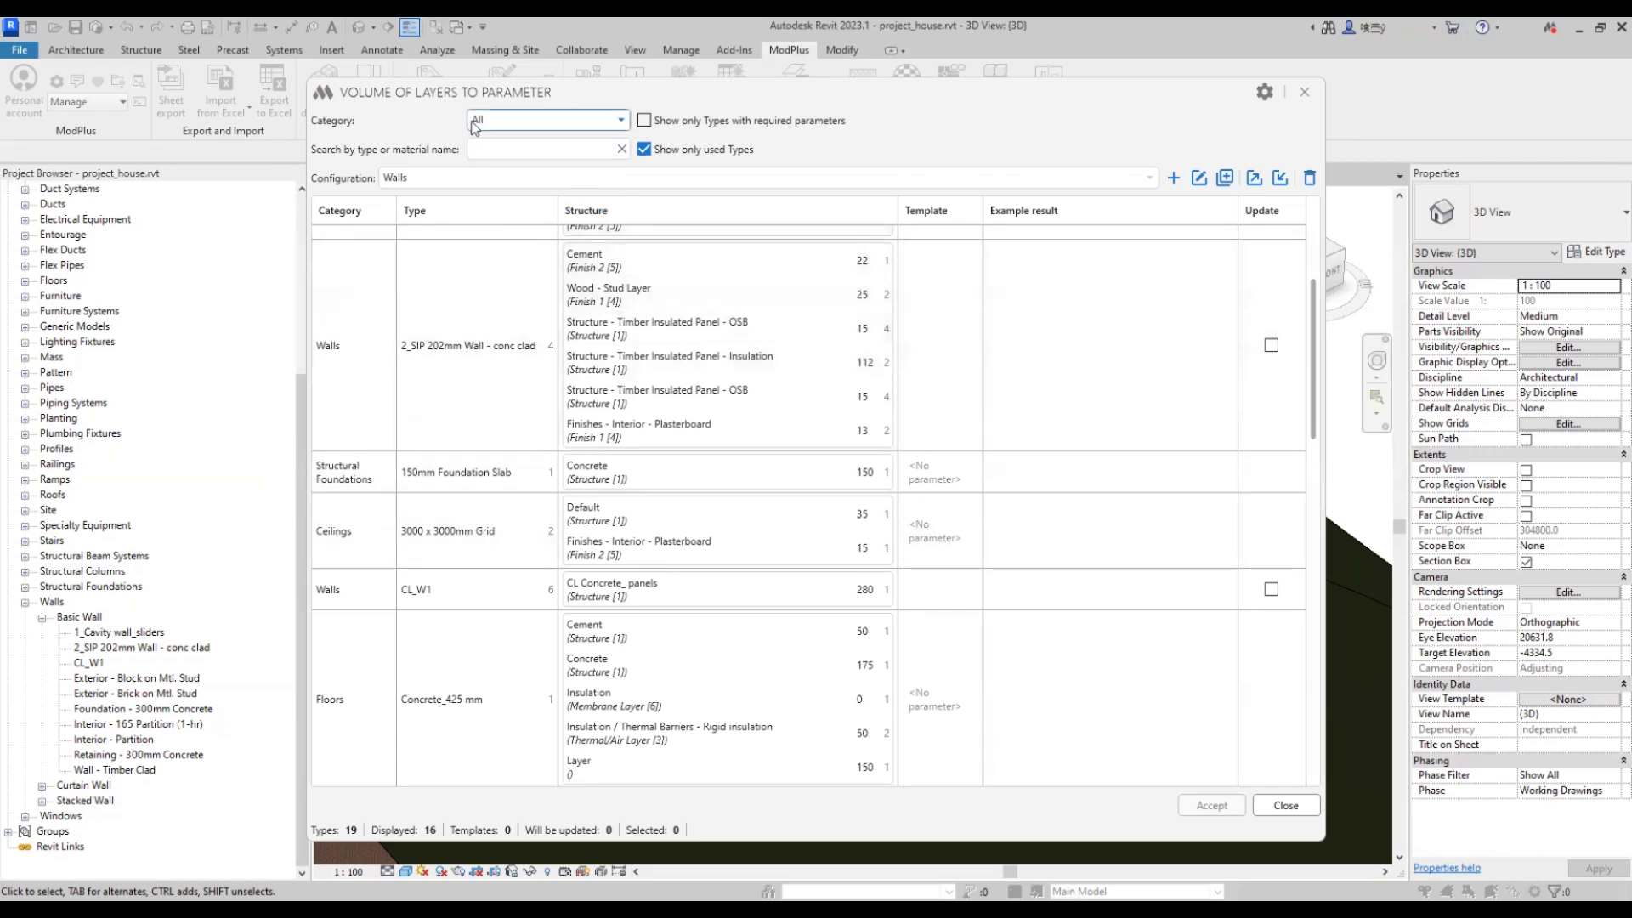
{"action": "left_click", "coordinate": [510, 120]}
{"action": "left_click", "coordinate": [514, 340]}
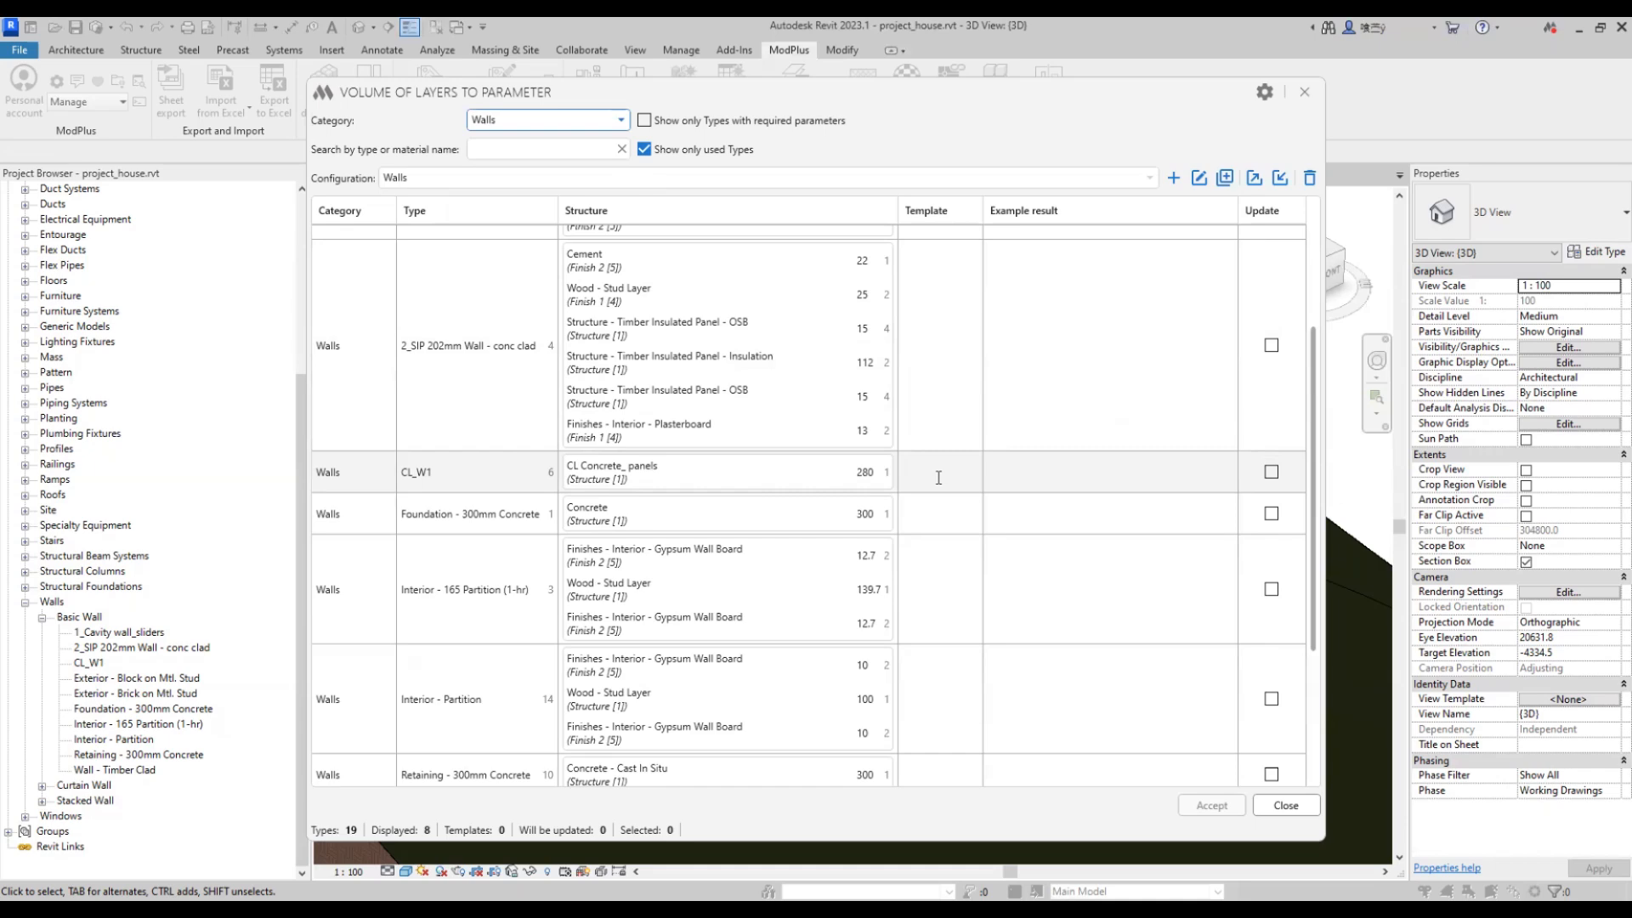
- Enter @ as the template for the 1_Cavity wall_sliders type so all its layers are listed
{"action": "scroll", "coordinate": [937, 400], "scroll_direction": "up", "scroll_amount": 2}
{"action": "left_click", "coordinate": [935, 315]}
{"action": "left_click", "coordinate": [935, 316]}
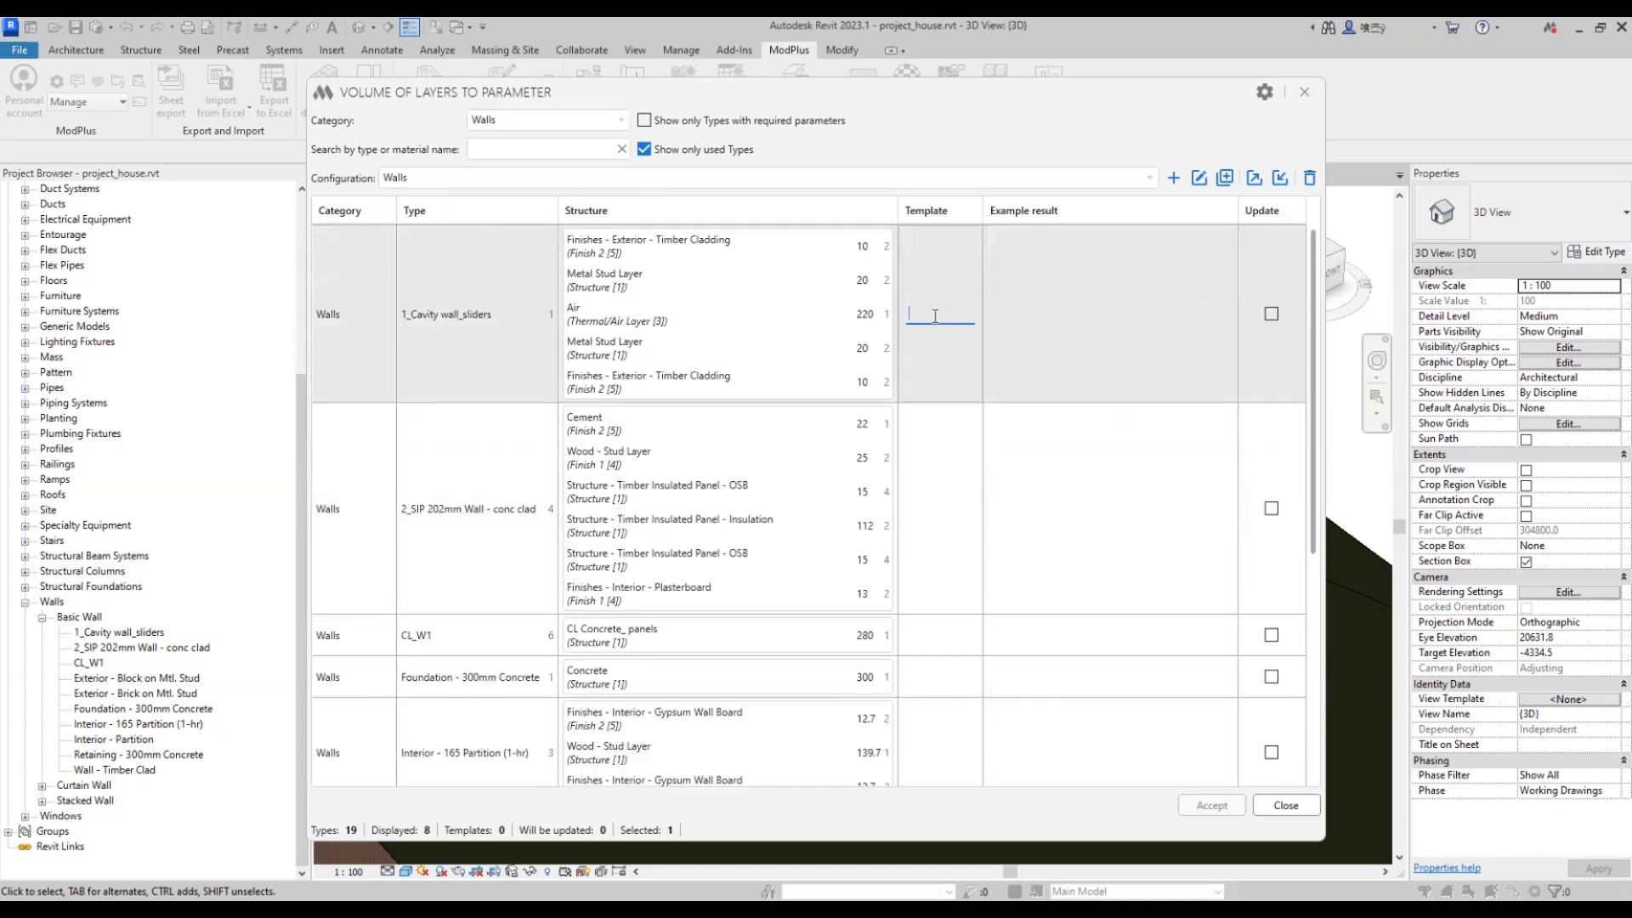
{"action": "type", "text": "@"}
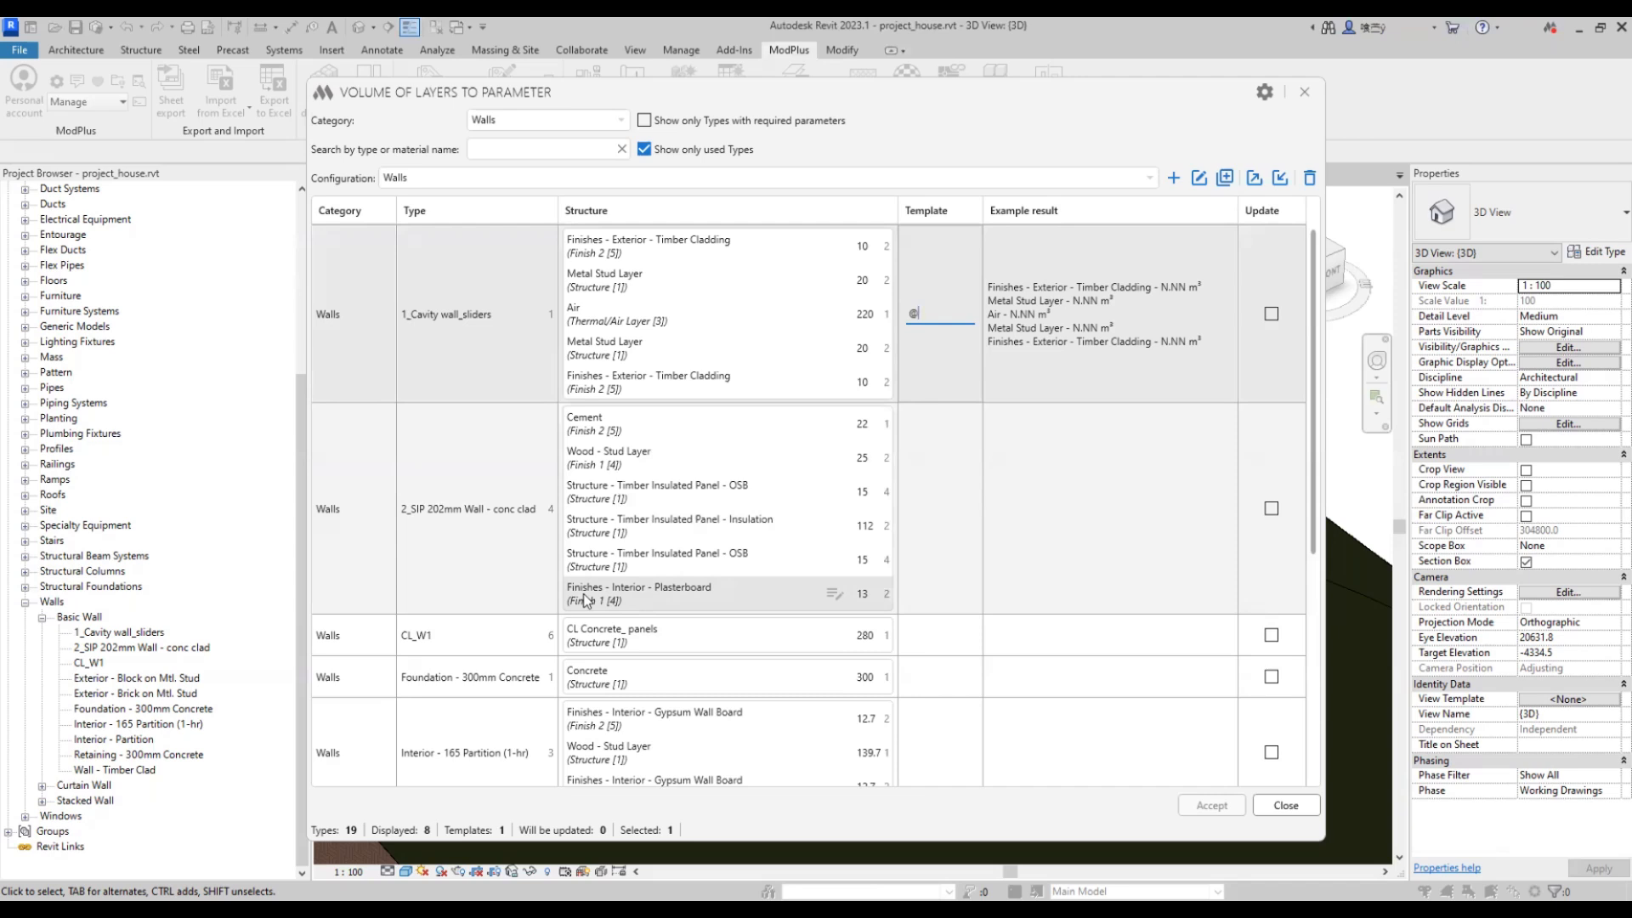
- Enter @[5,4] as the template for the 2_SIP 202mm Wall - conc clad type
{"action": "left_click", "coordinate": [940, 510]}
{"action": "type", "text": "@[5]"}
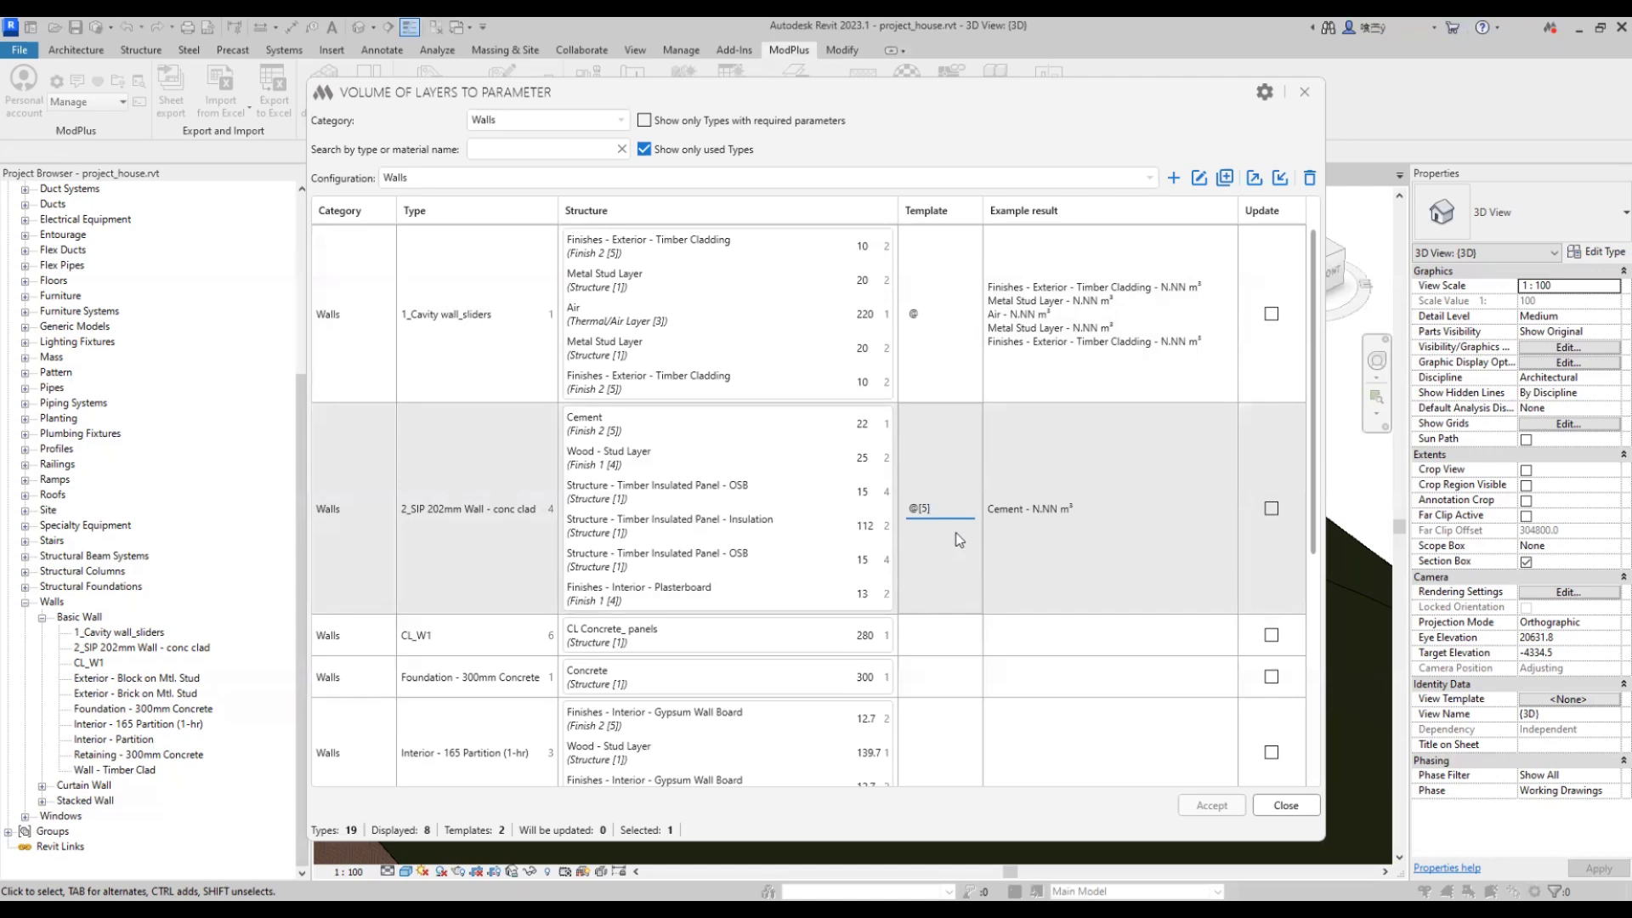
{"action": "type", "text": ",4"}
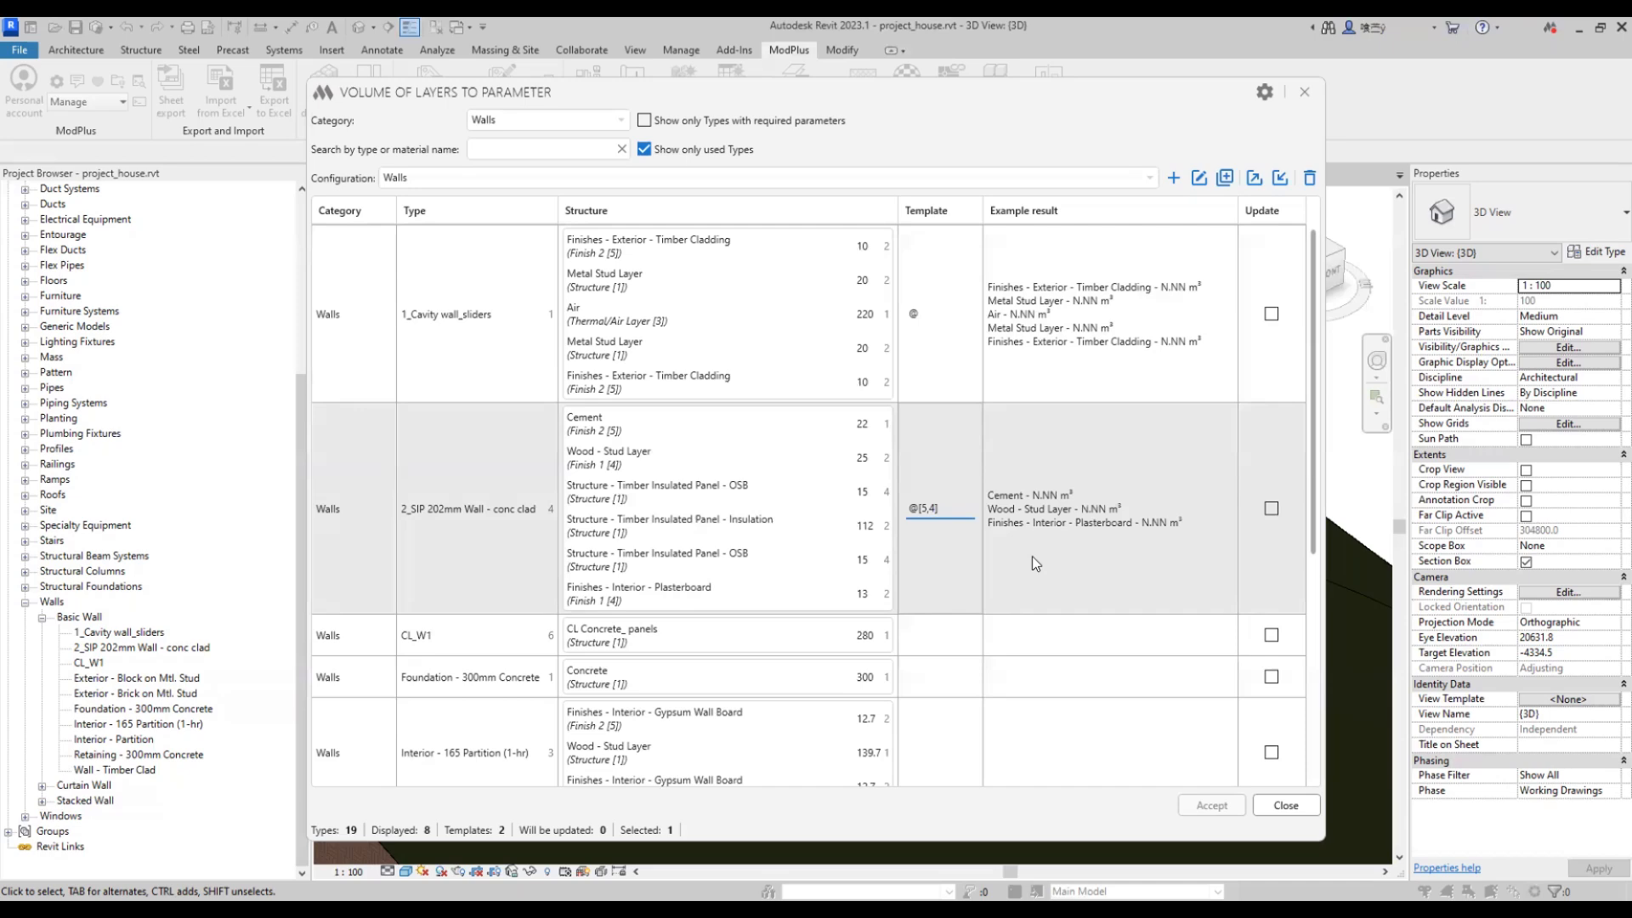
- Enable taking material names from the Keynote parameter, and set the Cement material's Keynote value to Cement CEM I
{"action": "left_click", "coordinate": [1264, 92]}
{"action": "left_click", "coordinate": [920, 726]}
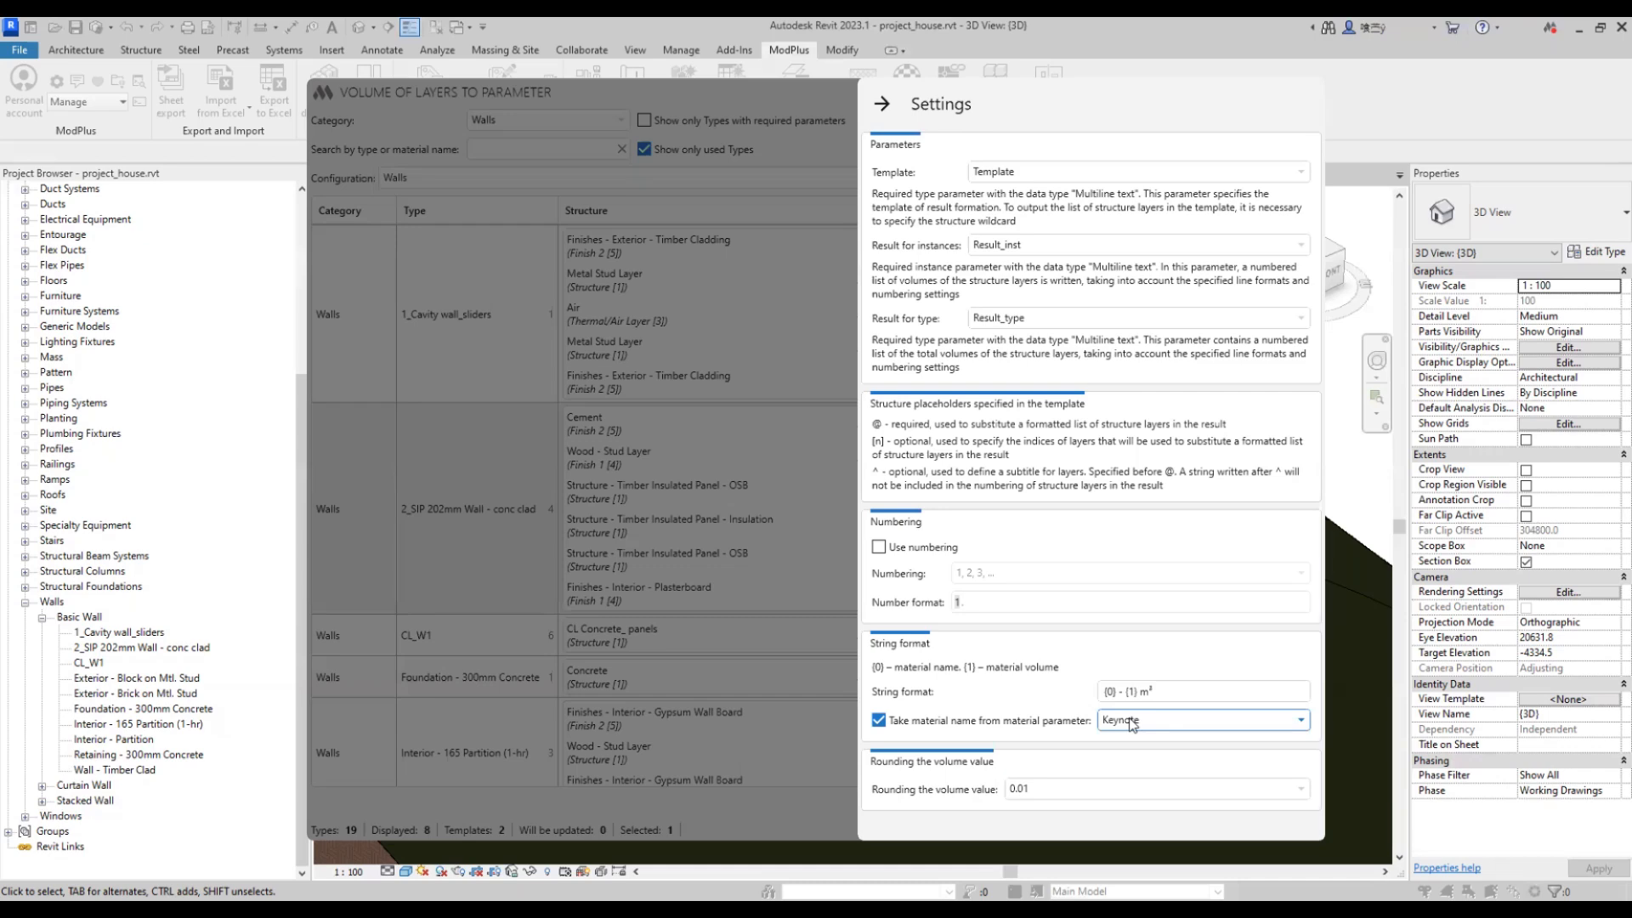
{"action": "left_click", "coordinate": [882, 104]}
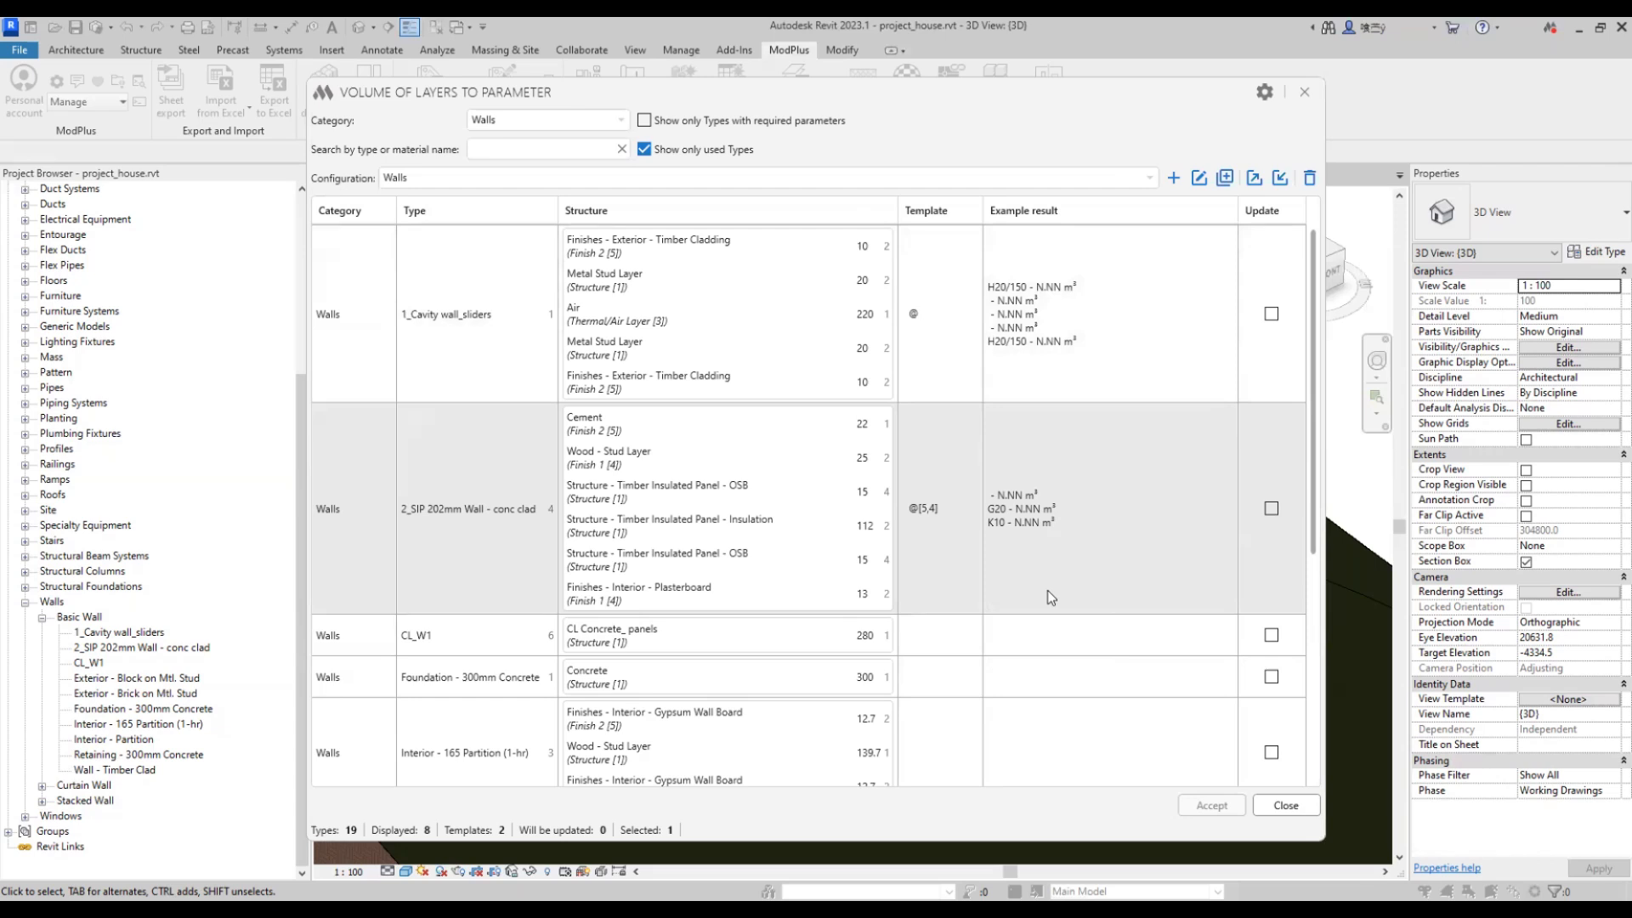
{"action": "left_click", "coordinate": [835, 423]}
{"action": "type", "text": "Cement CEM I"}
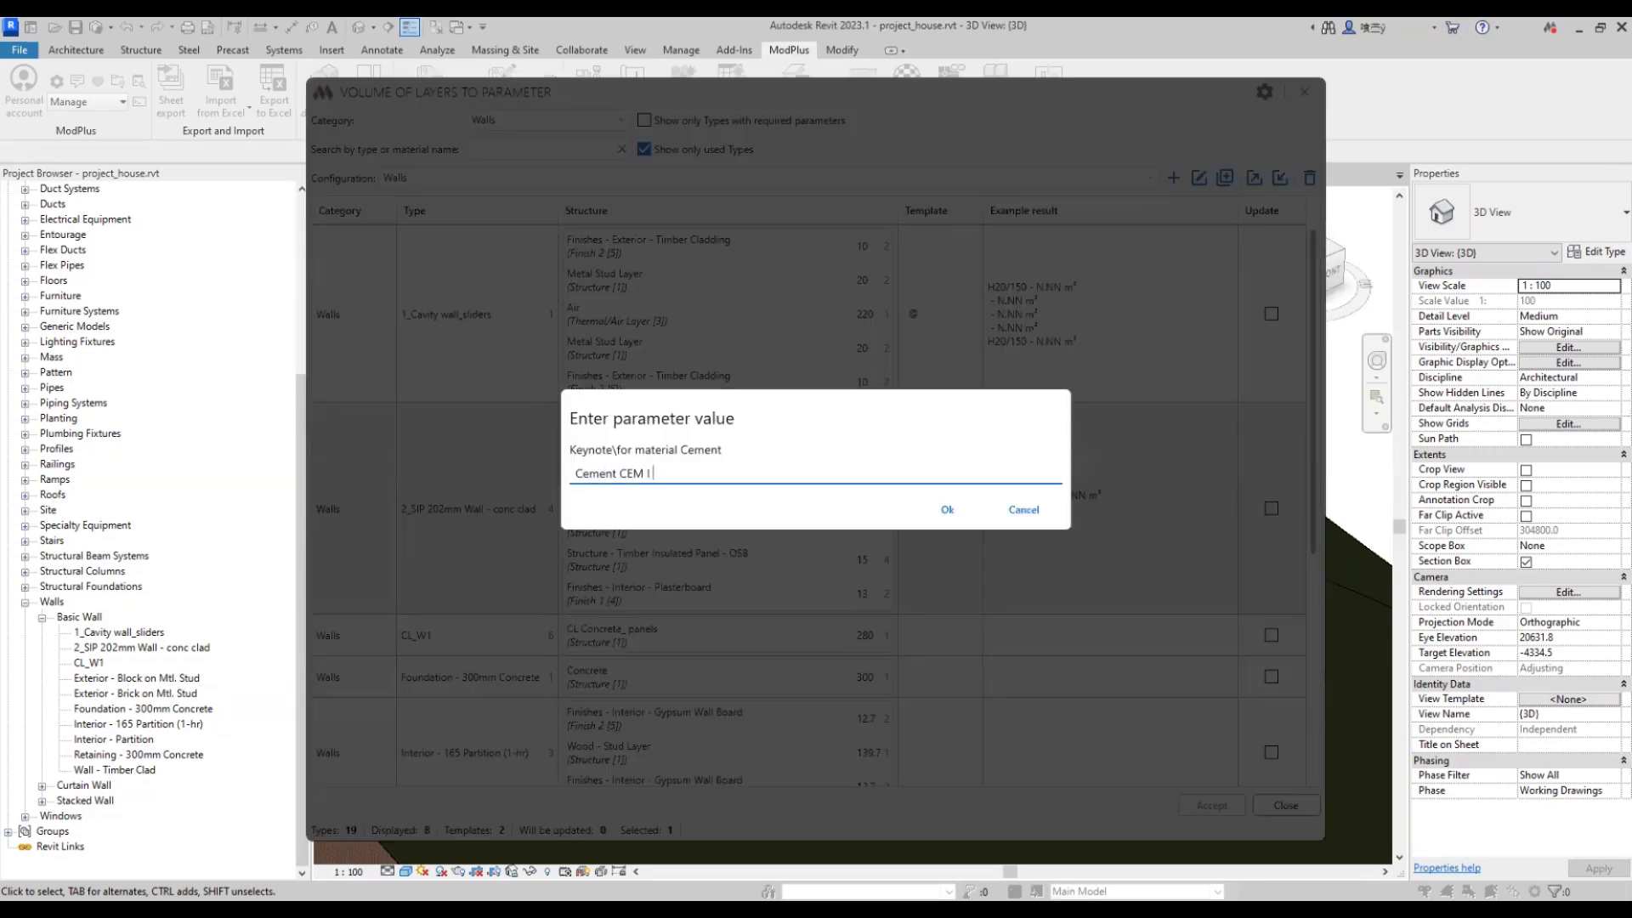
{"action": "left_click", "coordinate": [945, 510]}
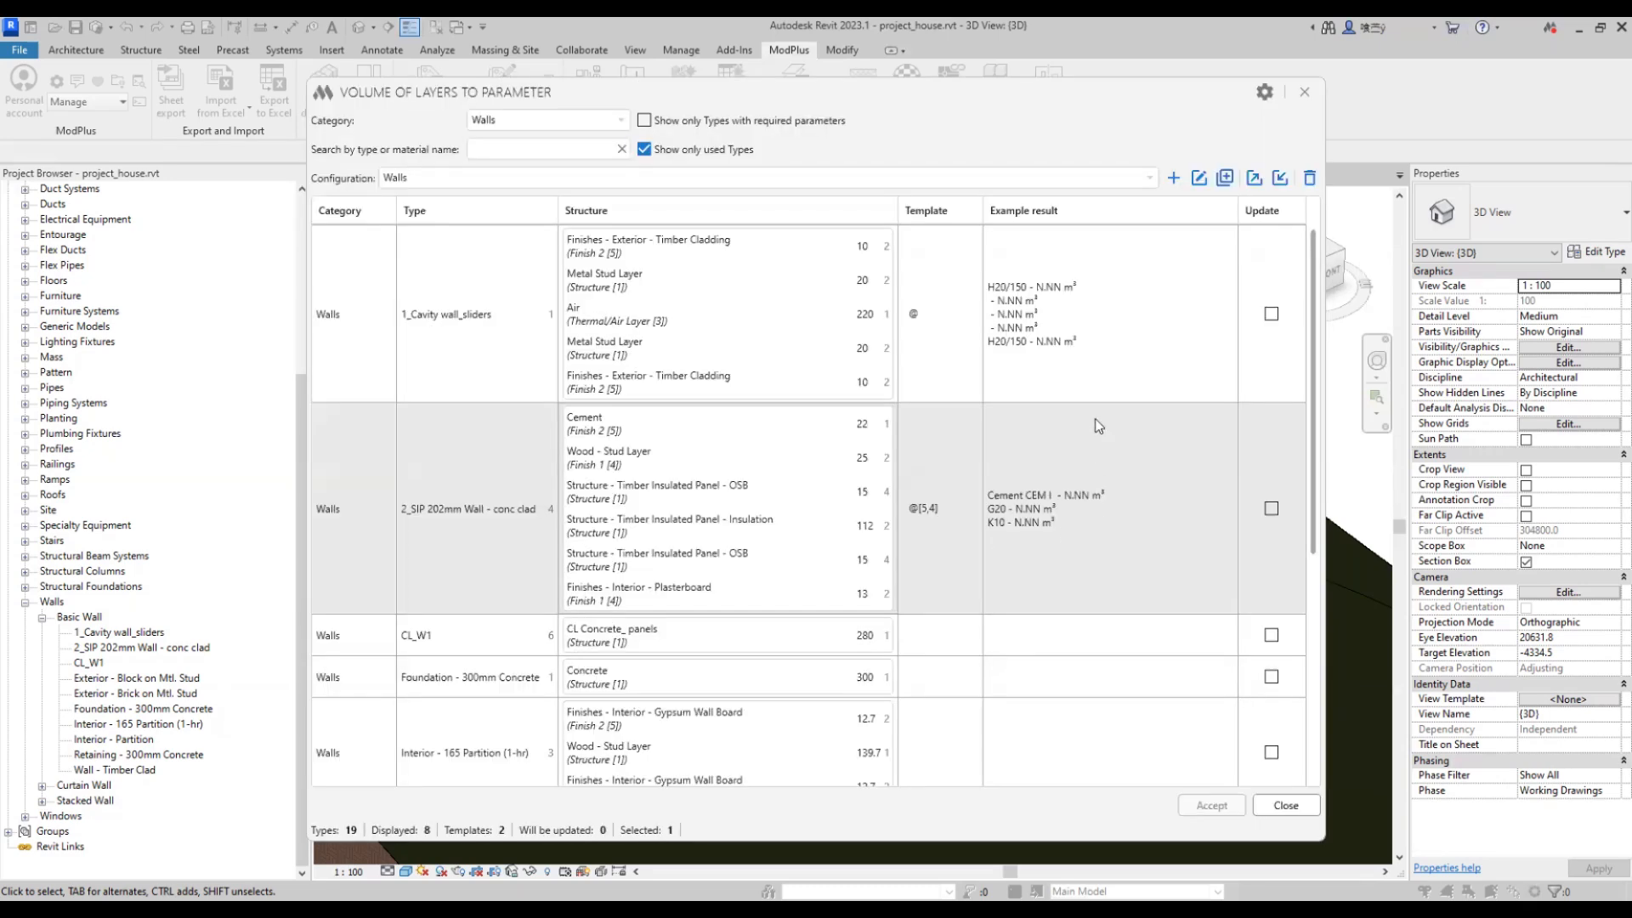
- Turn off taking the material name from a material parameter and return to the type list
{"action": "left_click", "coordinate": [1264, 94]}
{"action": "left_click", "coordinate": [879, 719]}
{"action": "left_click", "coordinate": [882, 103]}
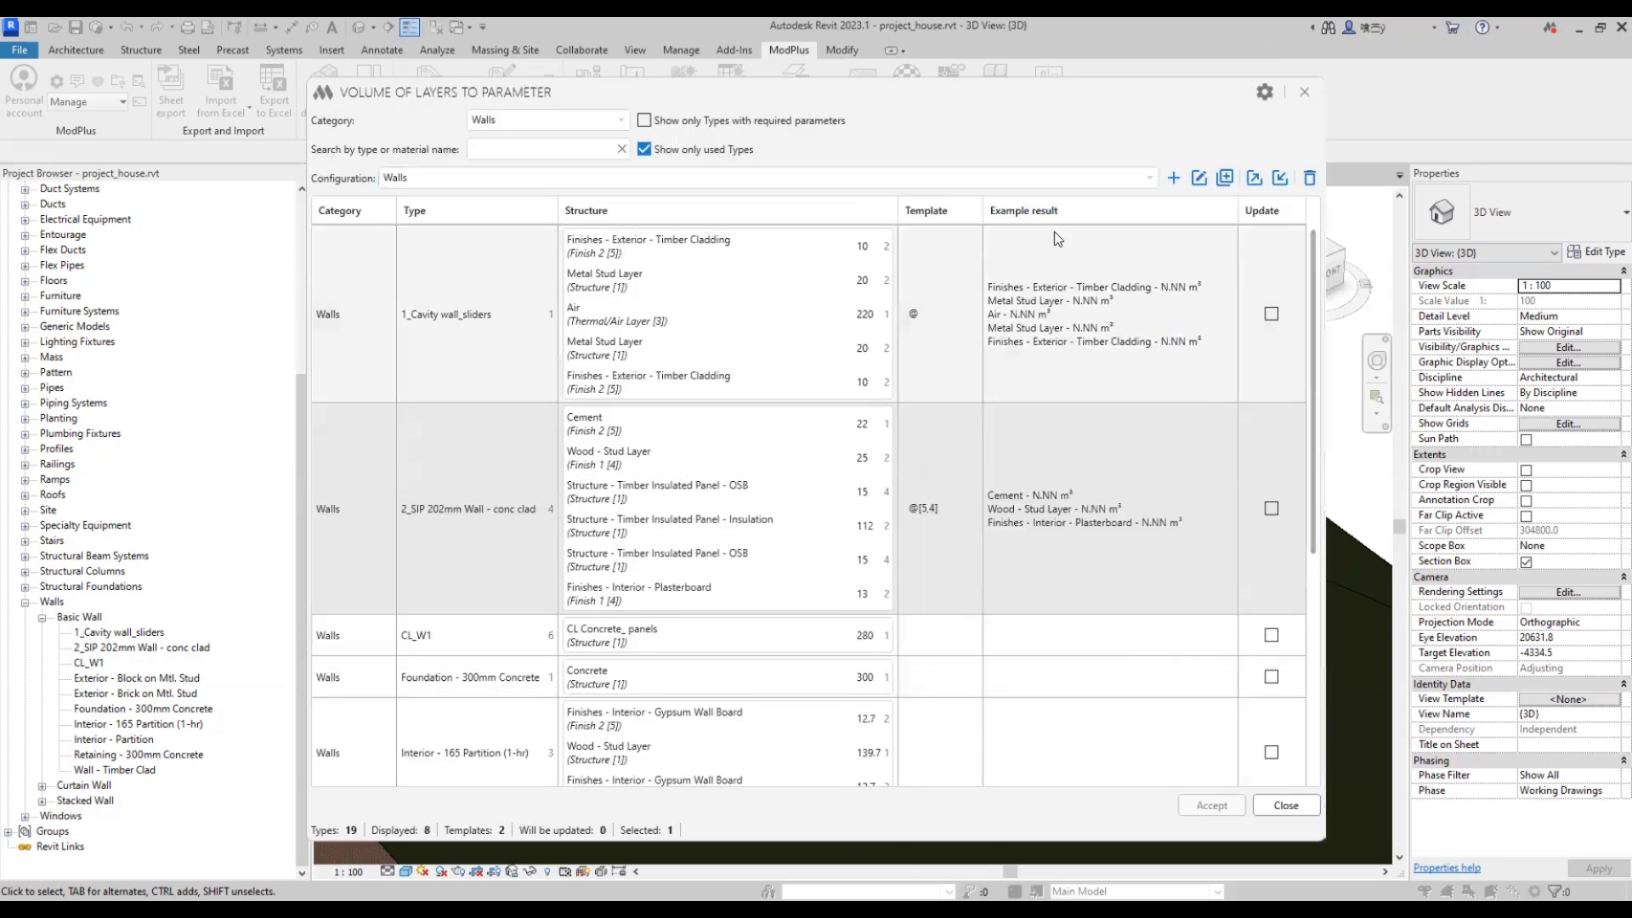
- Enable numbering of the layers in the tool's settings with the 1, 2, 3, ... format
{"action": "left_click", "coordinate": [1263, 91]}
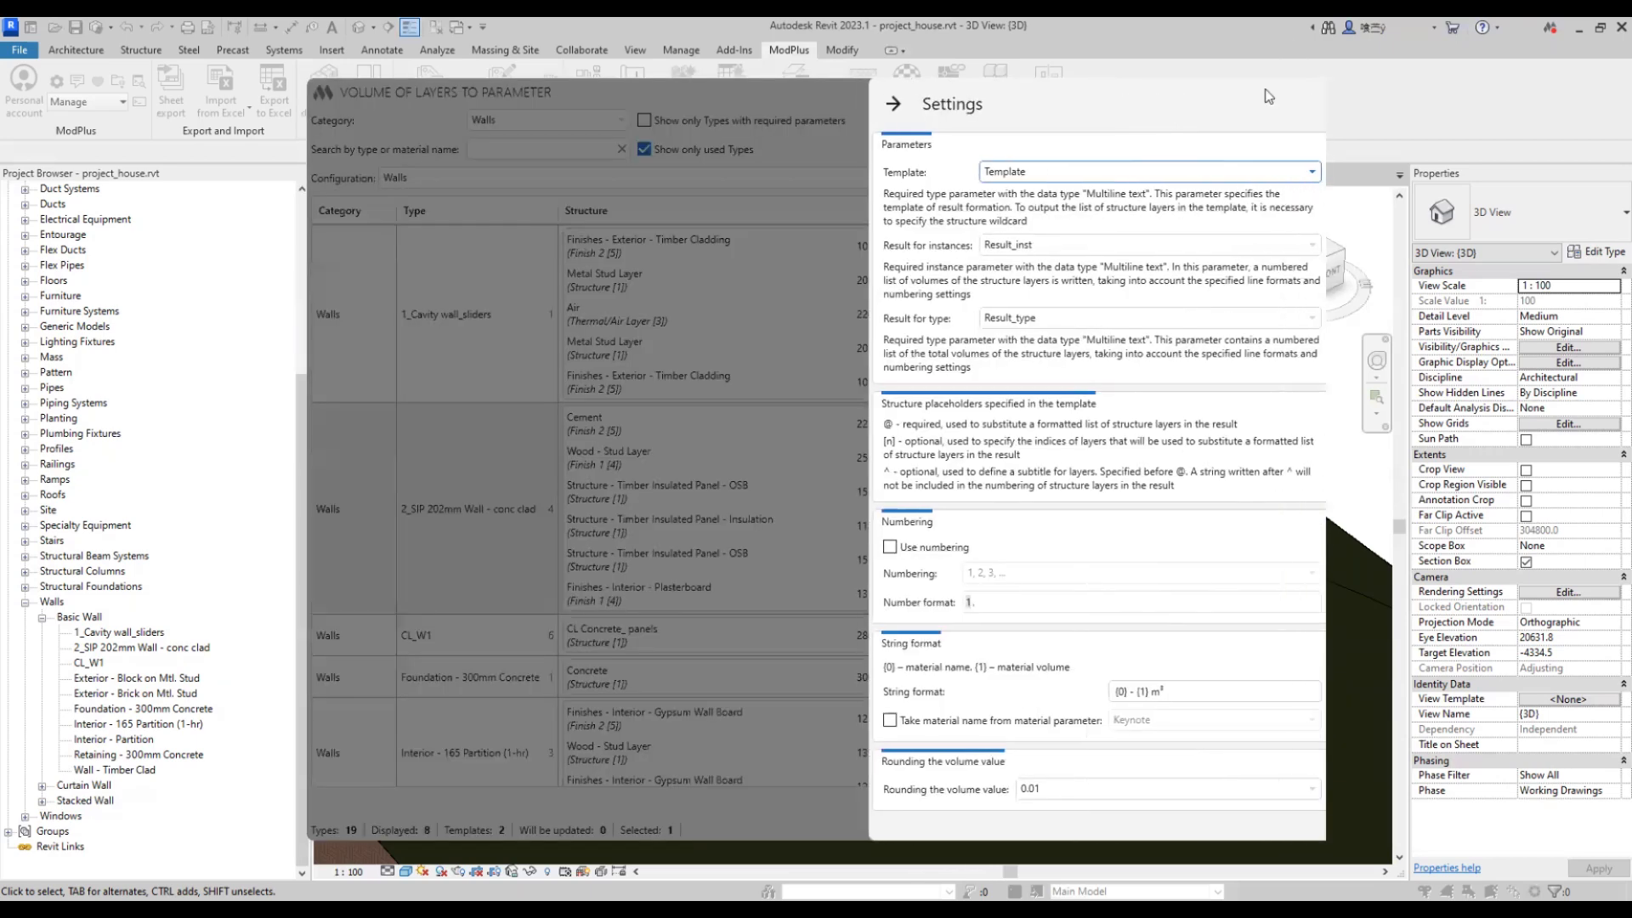
{"action": "left_click", "coordinate": [880, 548]}
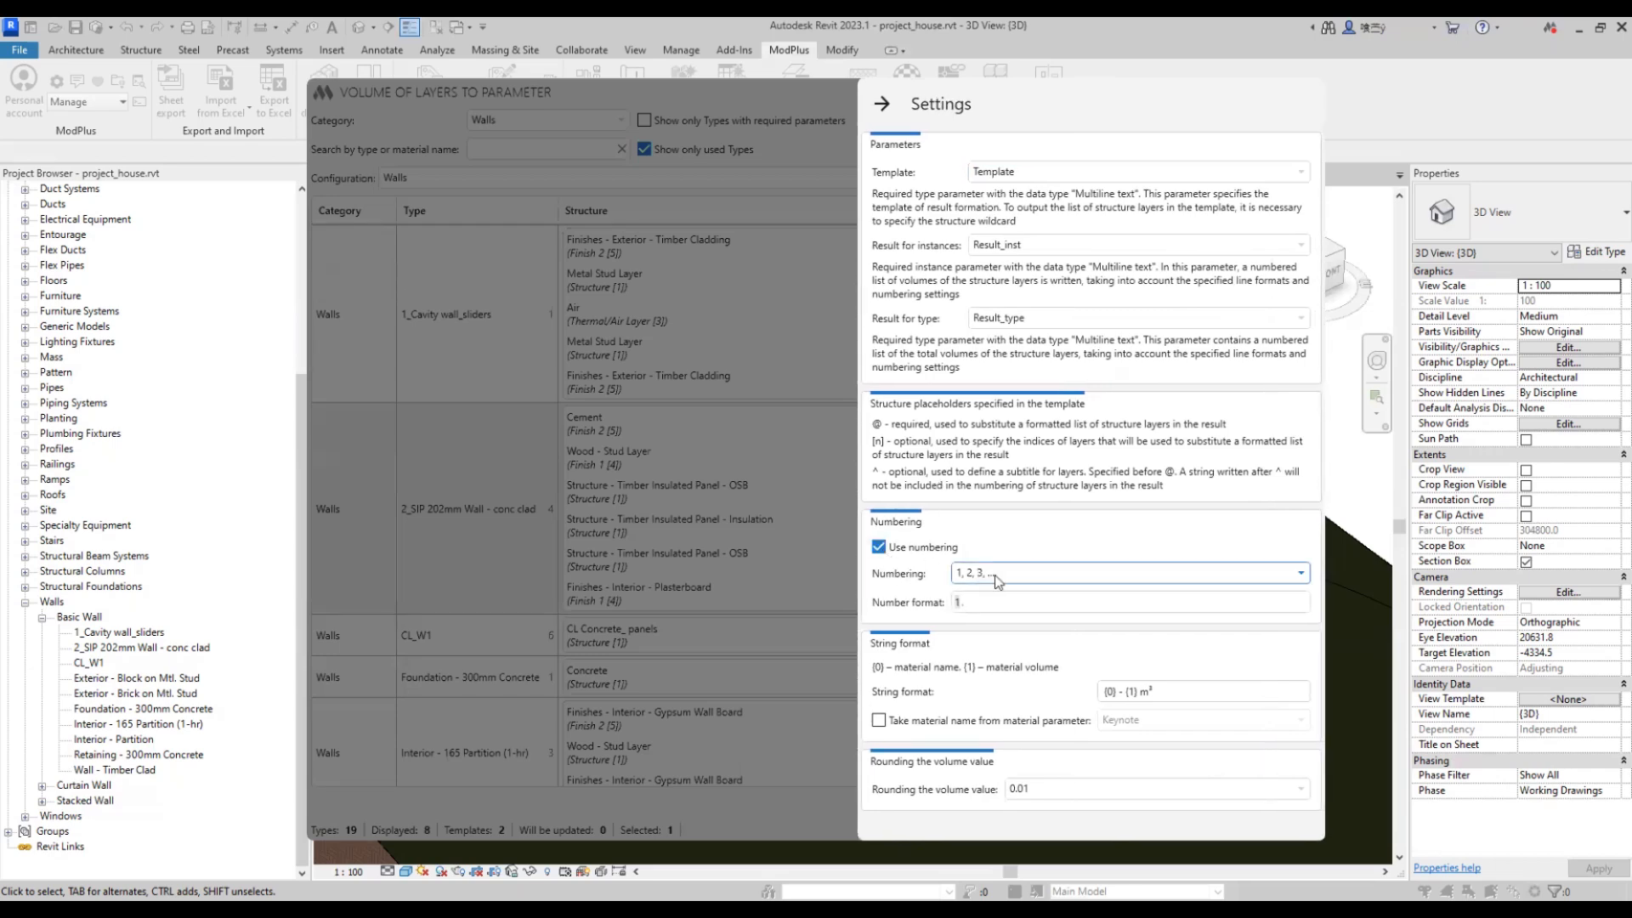
{"action": "left_click", "coordinate": [999, 581]}
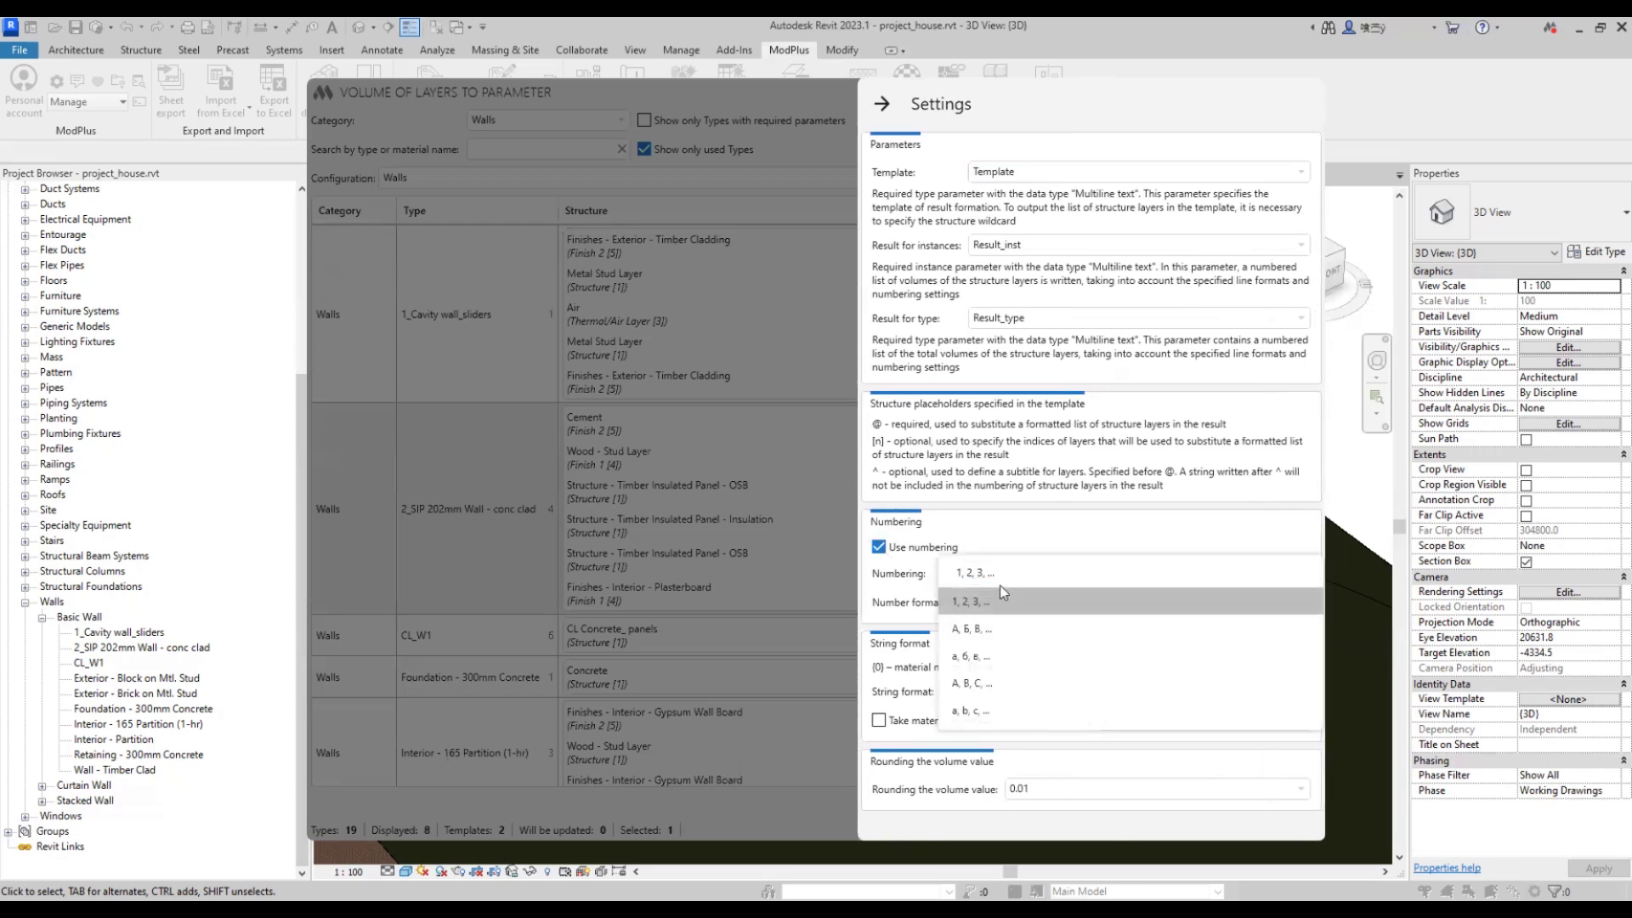
{"action": "left_click", "coordinate": [999, 588]}
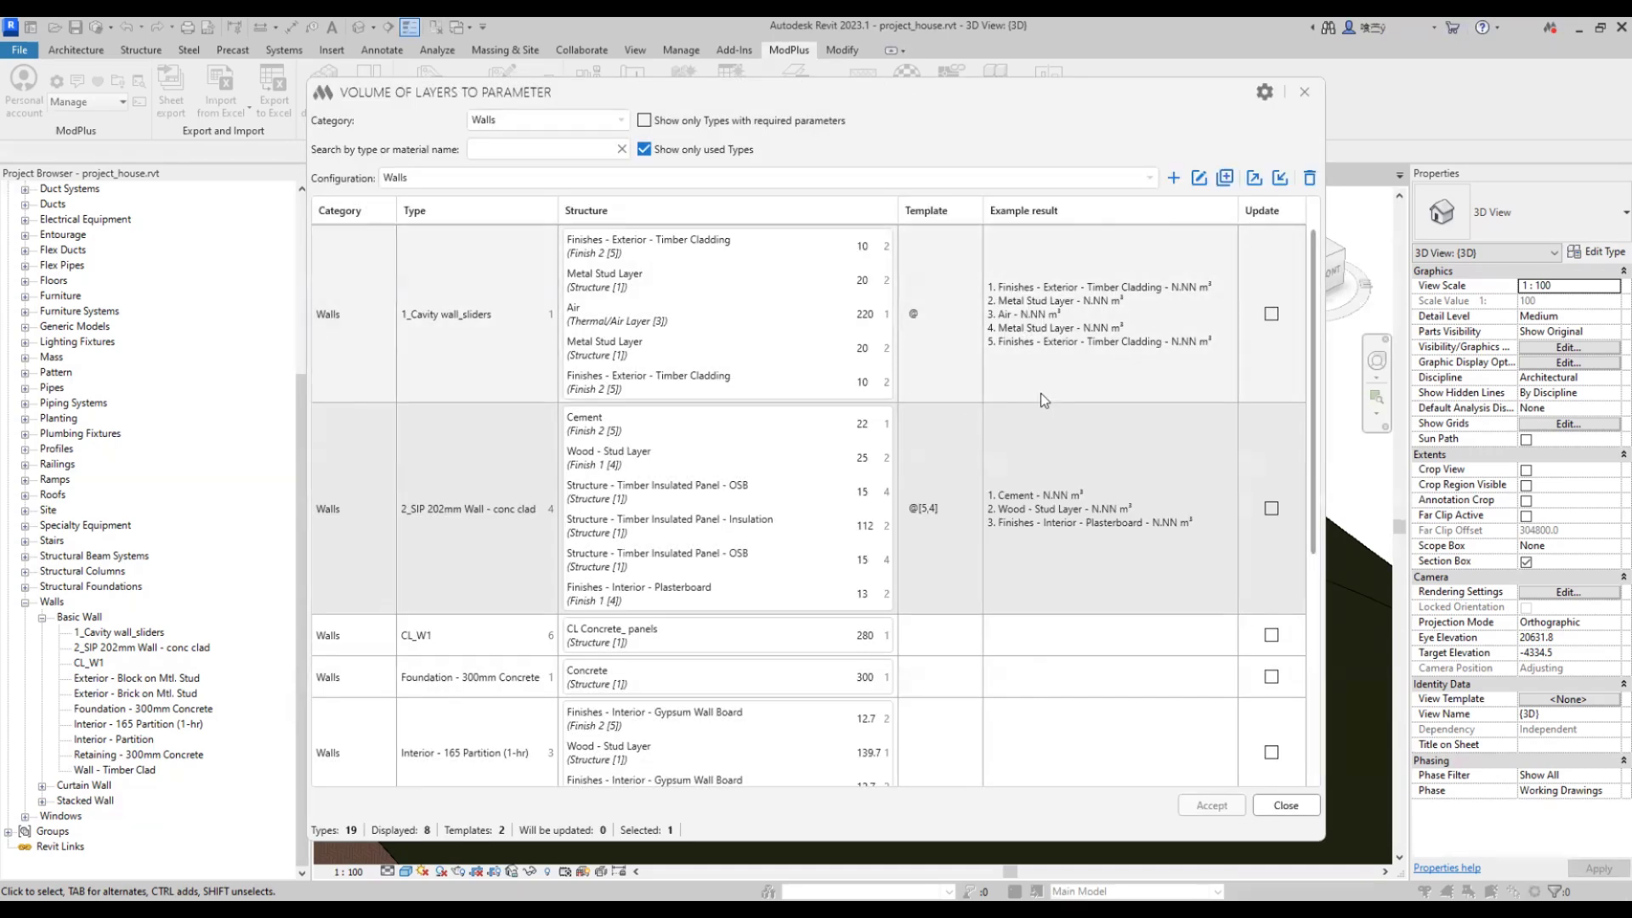
- Check the string format and the volume rounding in the tool's settings, and return to the type list
{"action": "left_click", "coordinate": [1265, 92]}
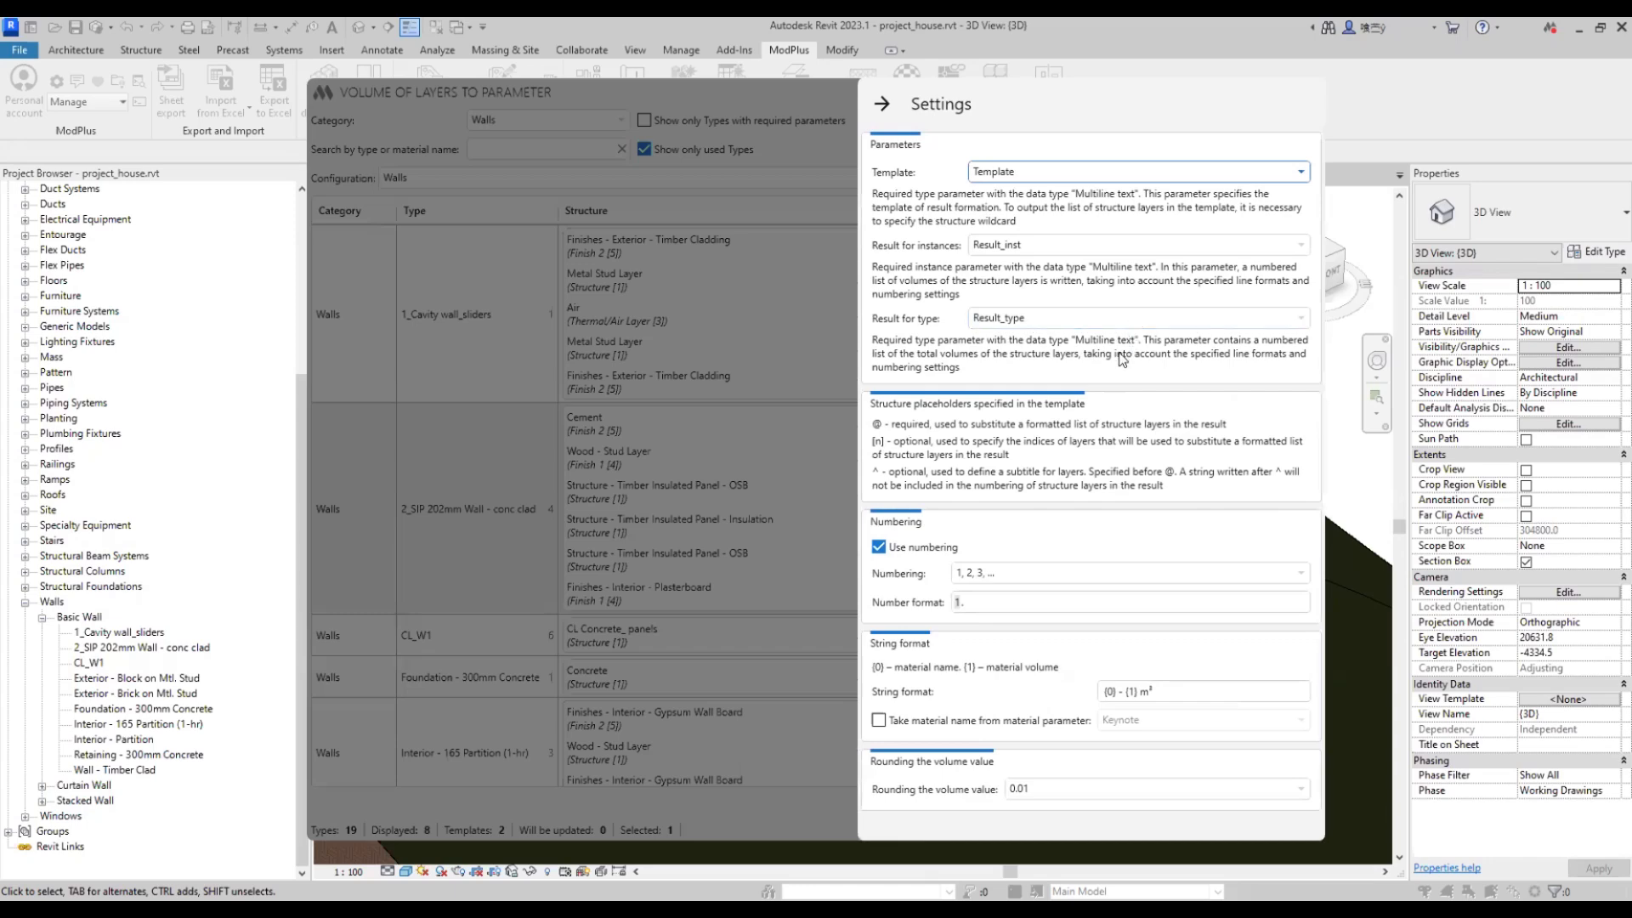
{"action": "double_click", "coordinate": [1187, 684]}
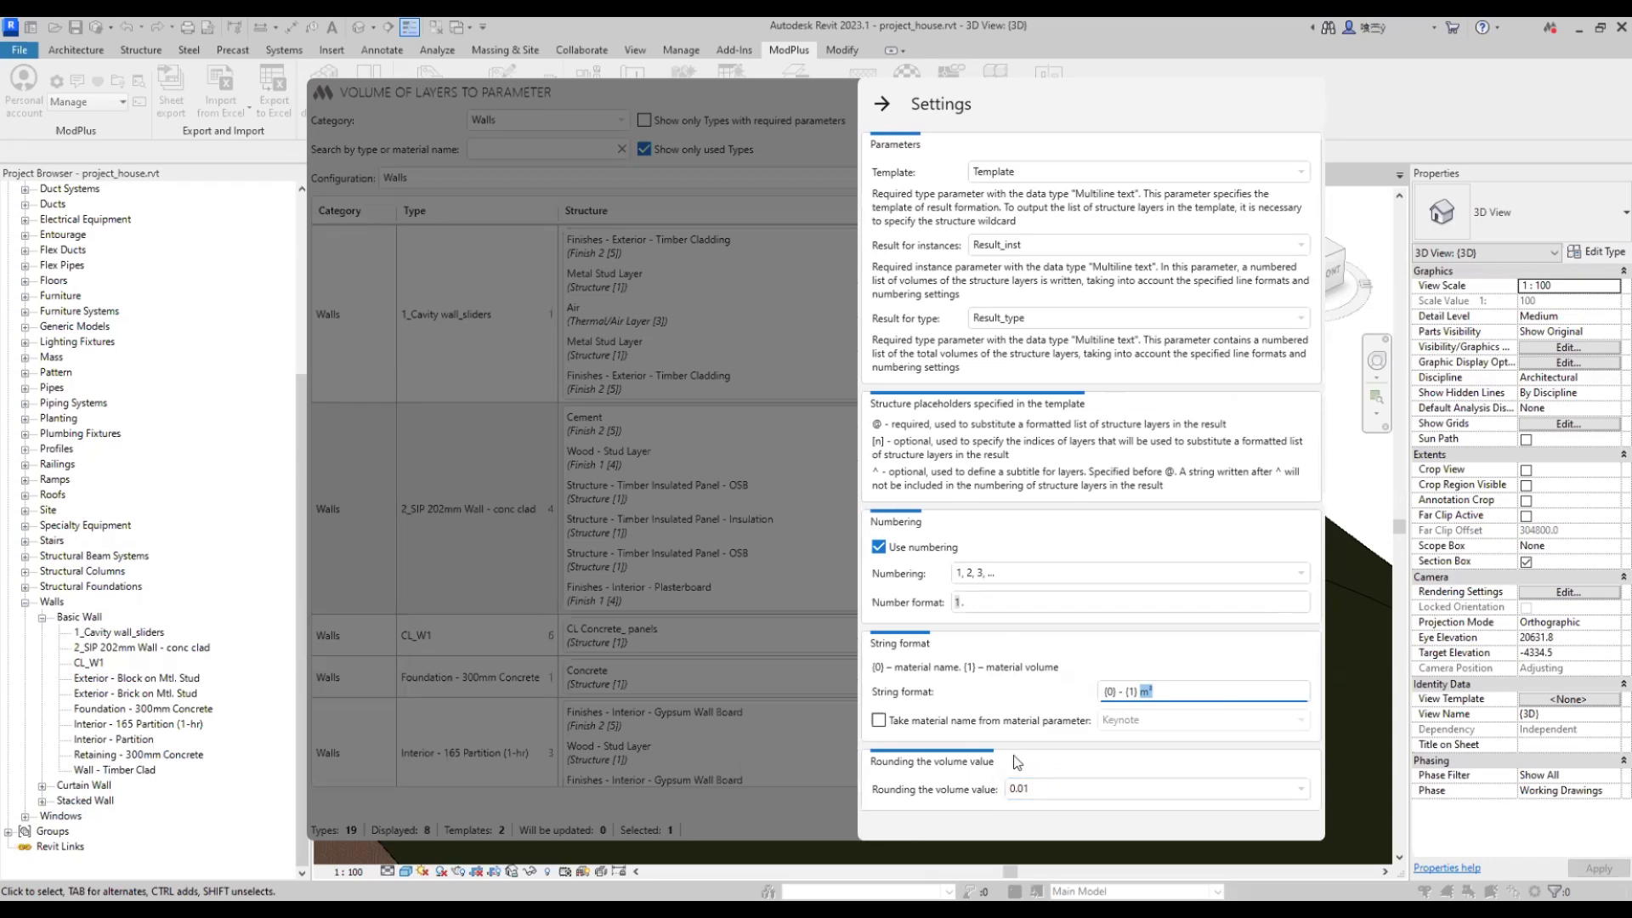
{"action": "left_click", "coordinate": [881, 105]}
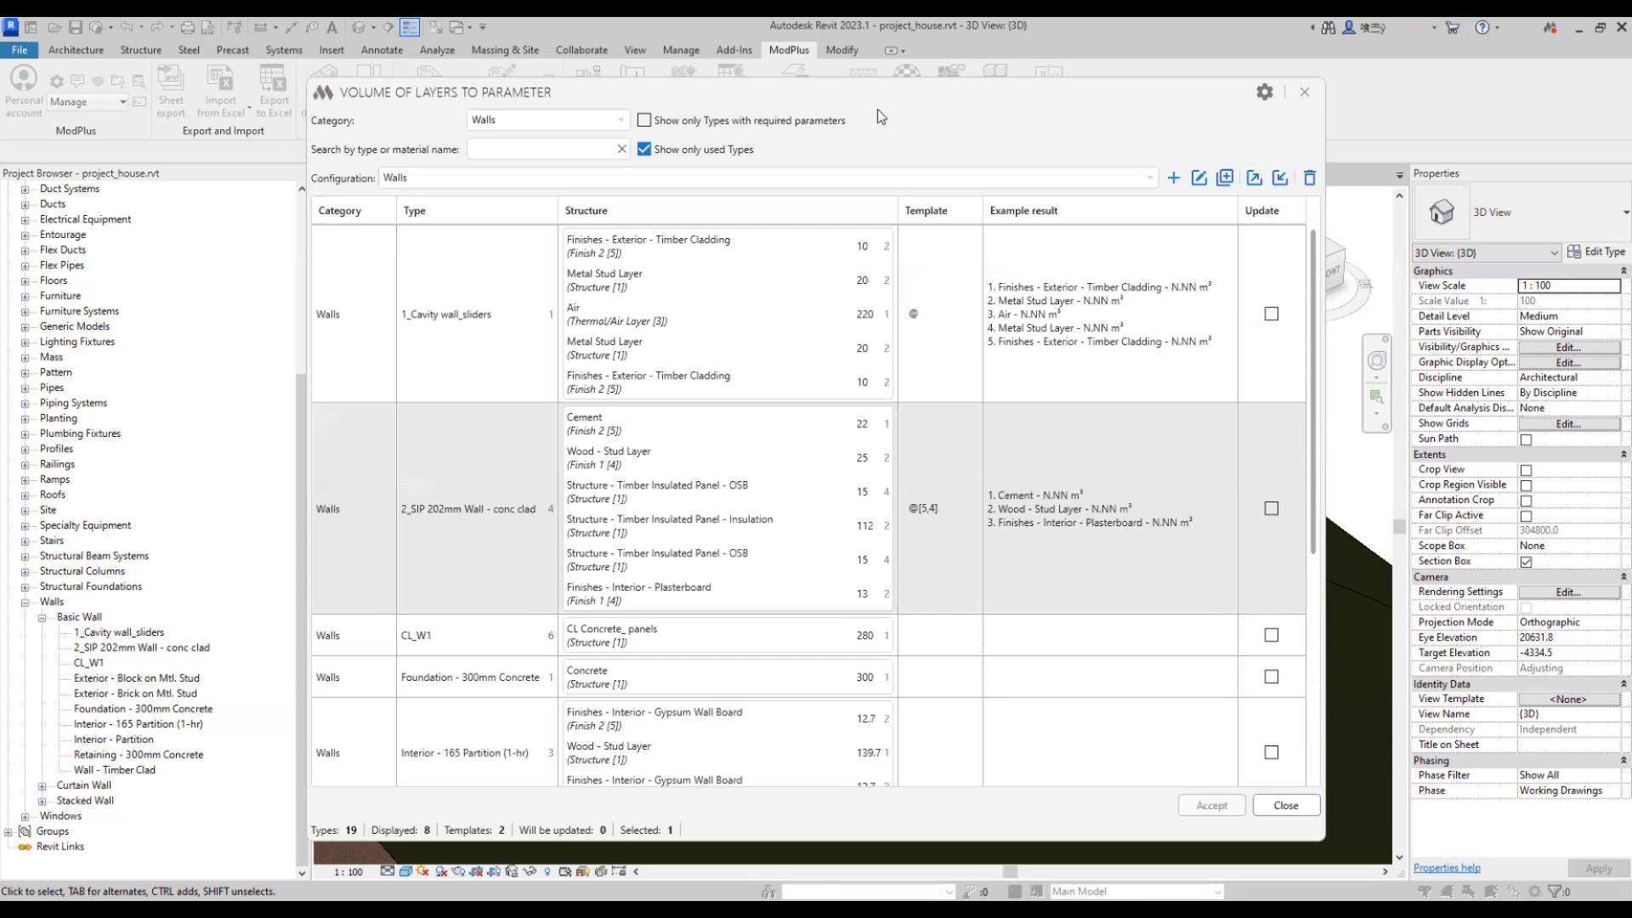
- Add the subtitle line ^Construction: above the @ placeholder in the 1_Cavity wall_sliders template
{"action": "left_click", "coordinate": [914, 311]}
{"action": "type", "text": "^"}
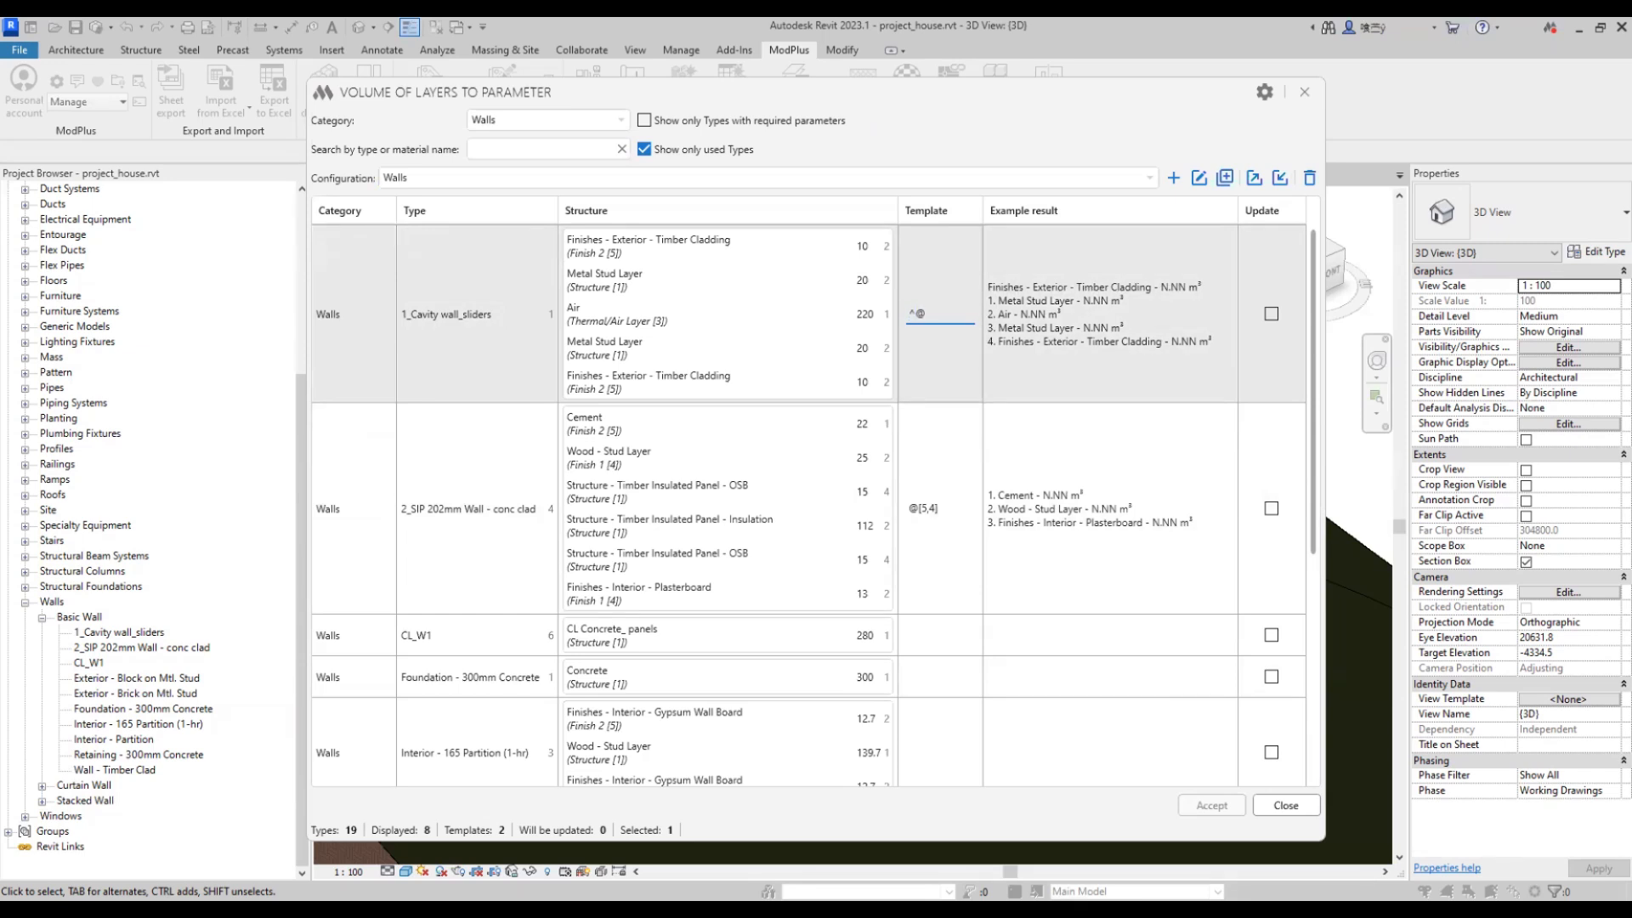
{"action": "type", "text": "Construction:"}
{"action": "key", "text": "Return"}
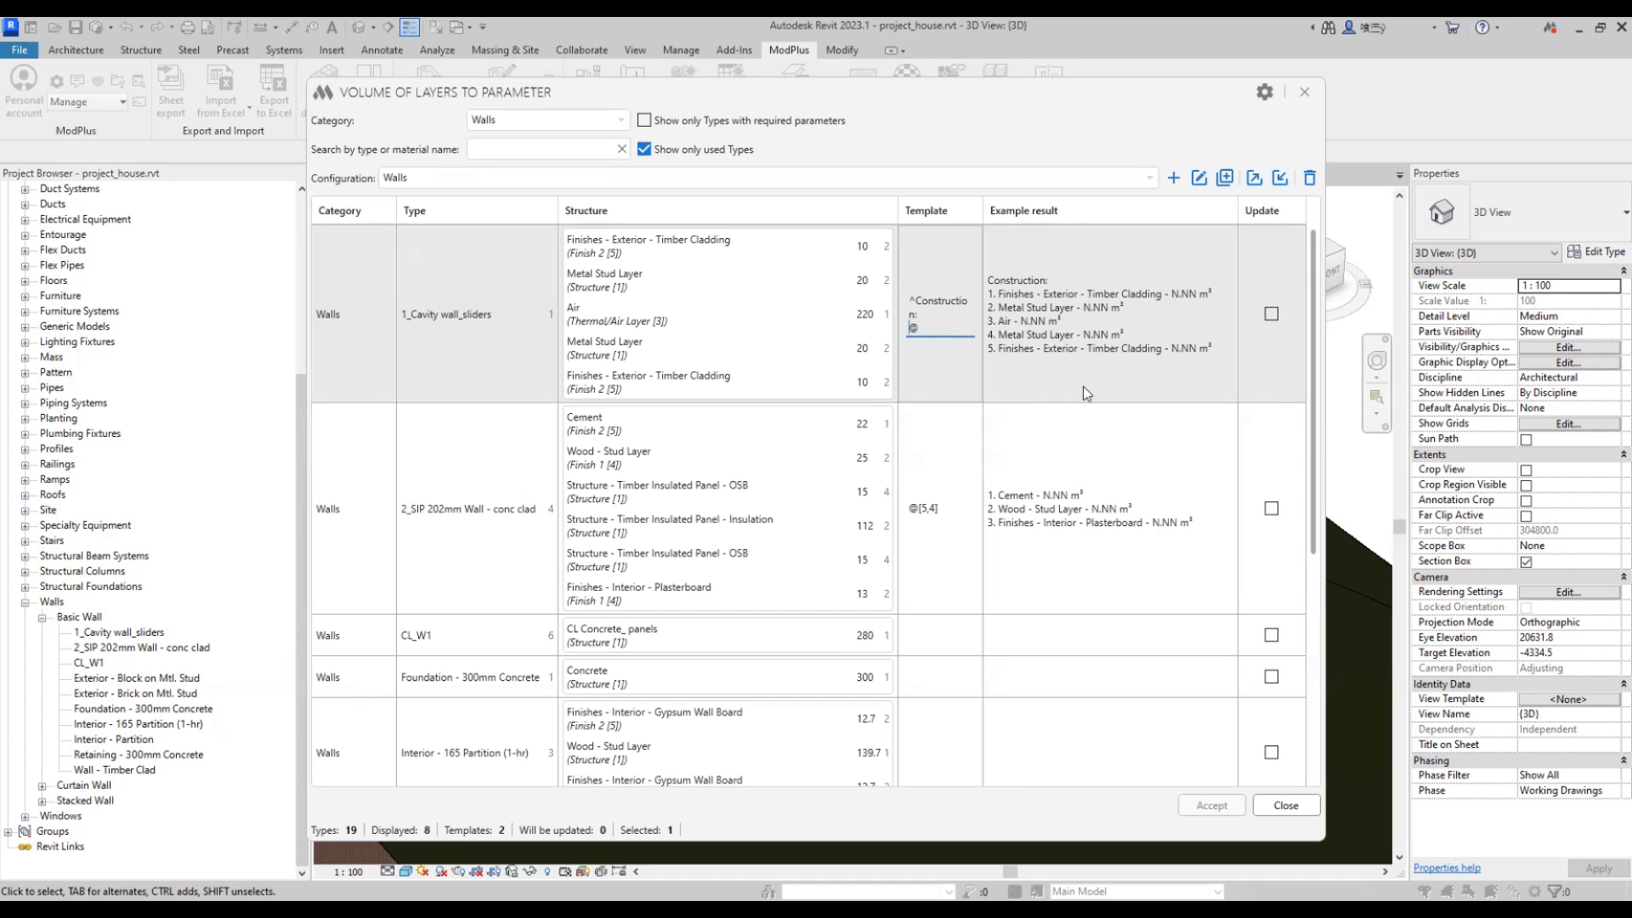
- Mark 1_Cavity wall_sliders and 2_SIP 202mm Wall - conc clad for update, write their layer volumes, and dismiss the result report
{"action": "left_click", "coordinate": [1272, 315]}
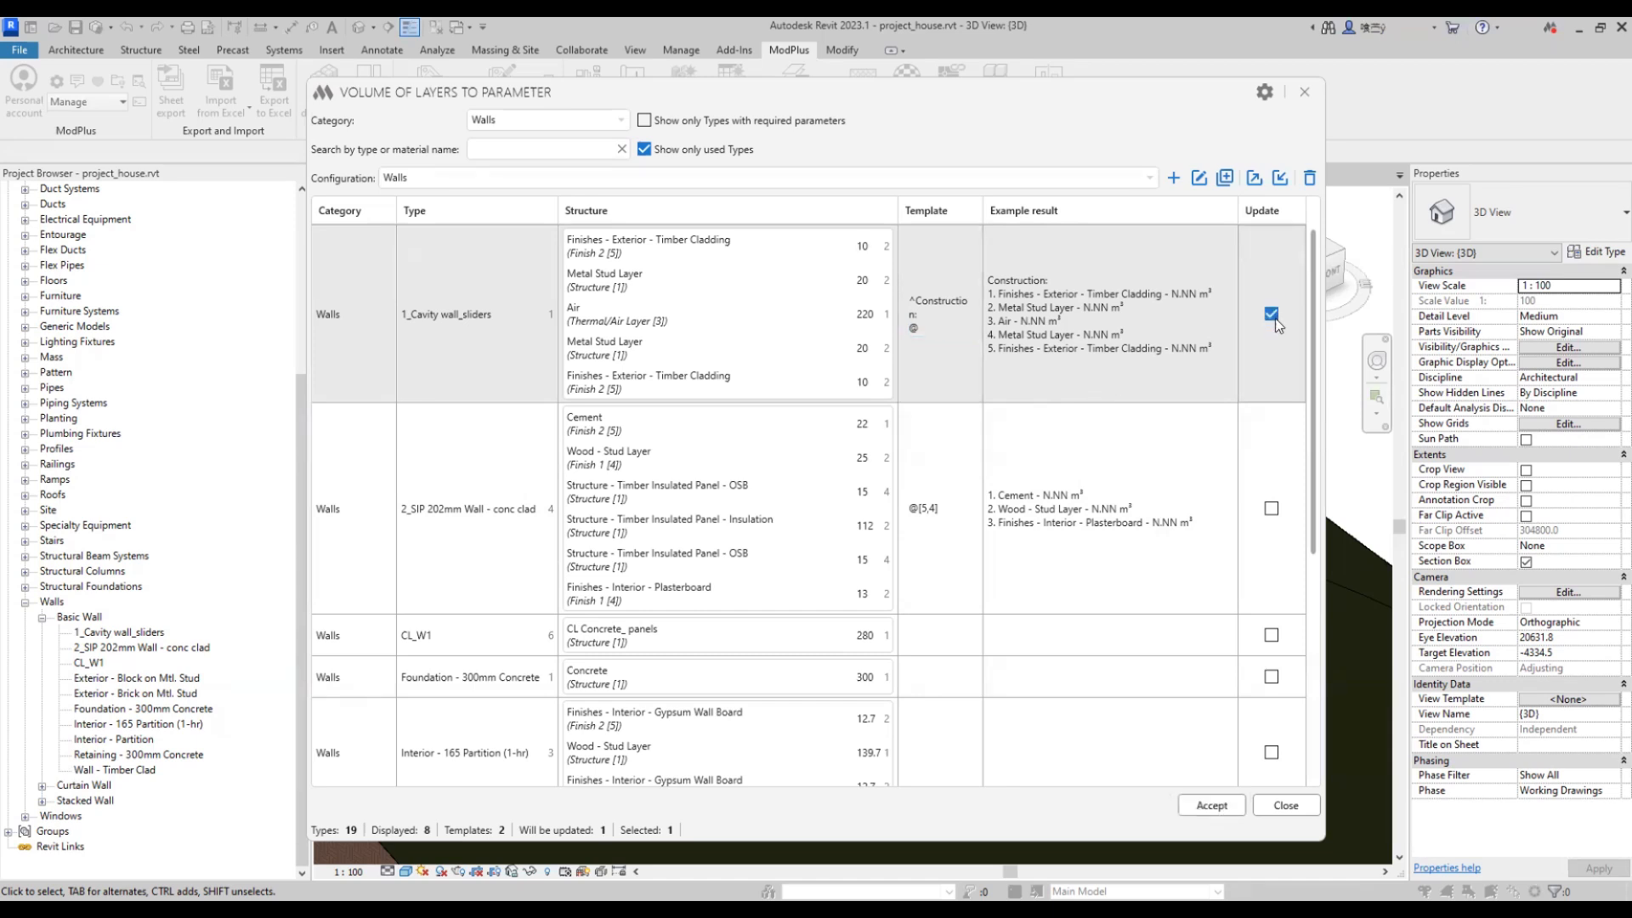
{"action": "left_click", "coordinate": [1271, 508]}
{"action": "left_click", "coordinate": [1210, 805]}
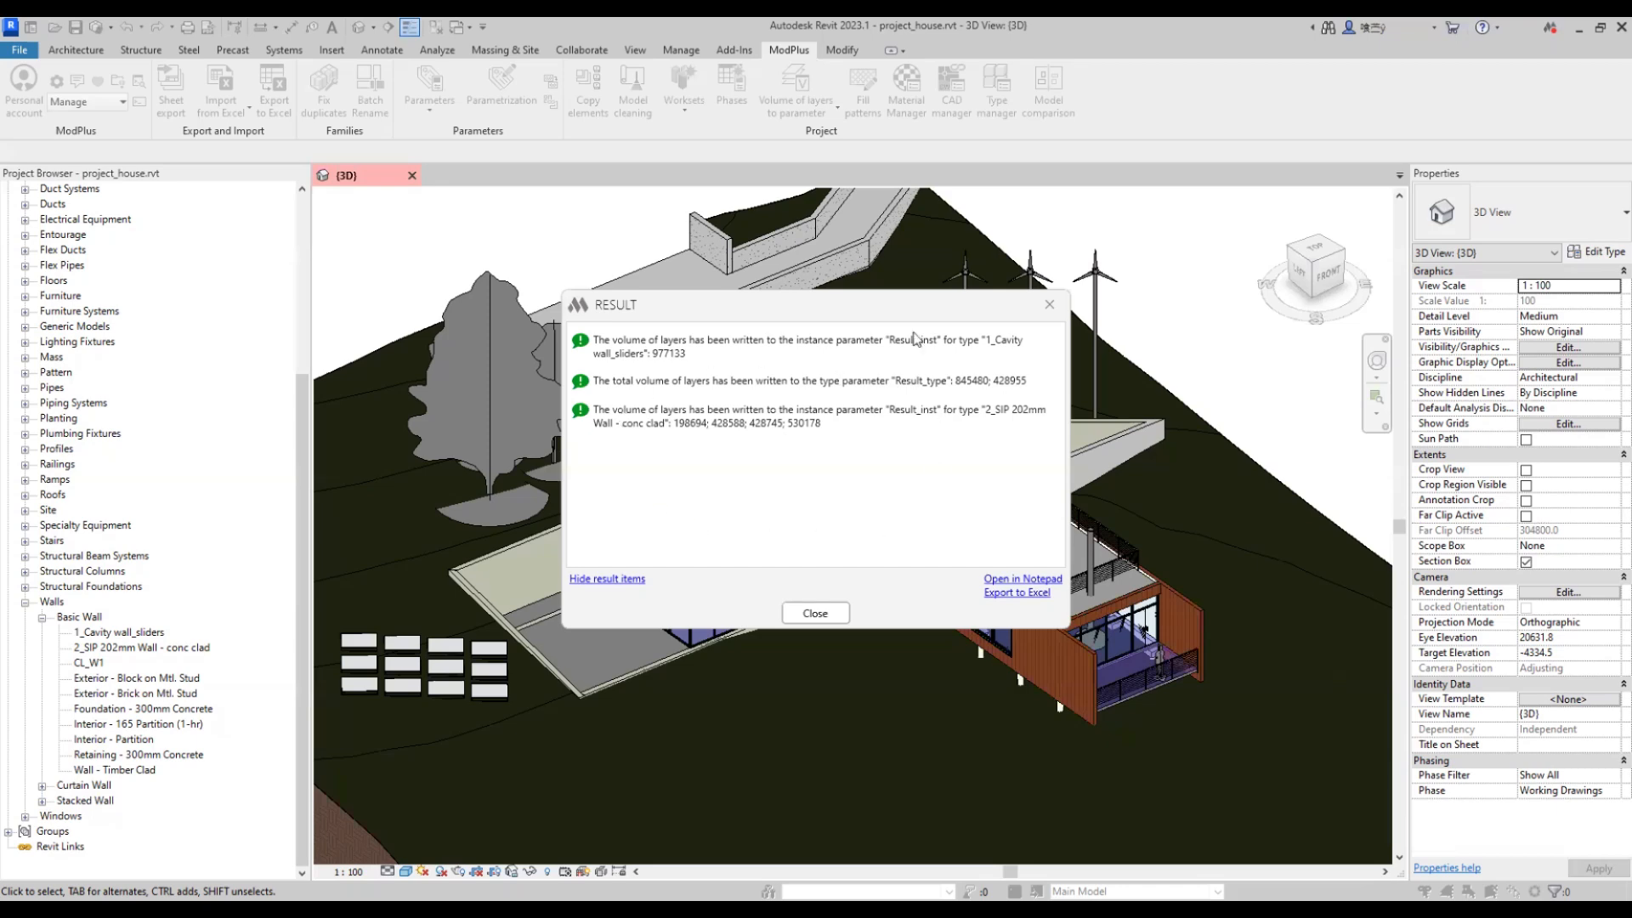
{"action": "left_click", "coordinate": [812, 616]}
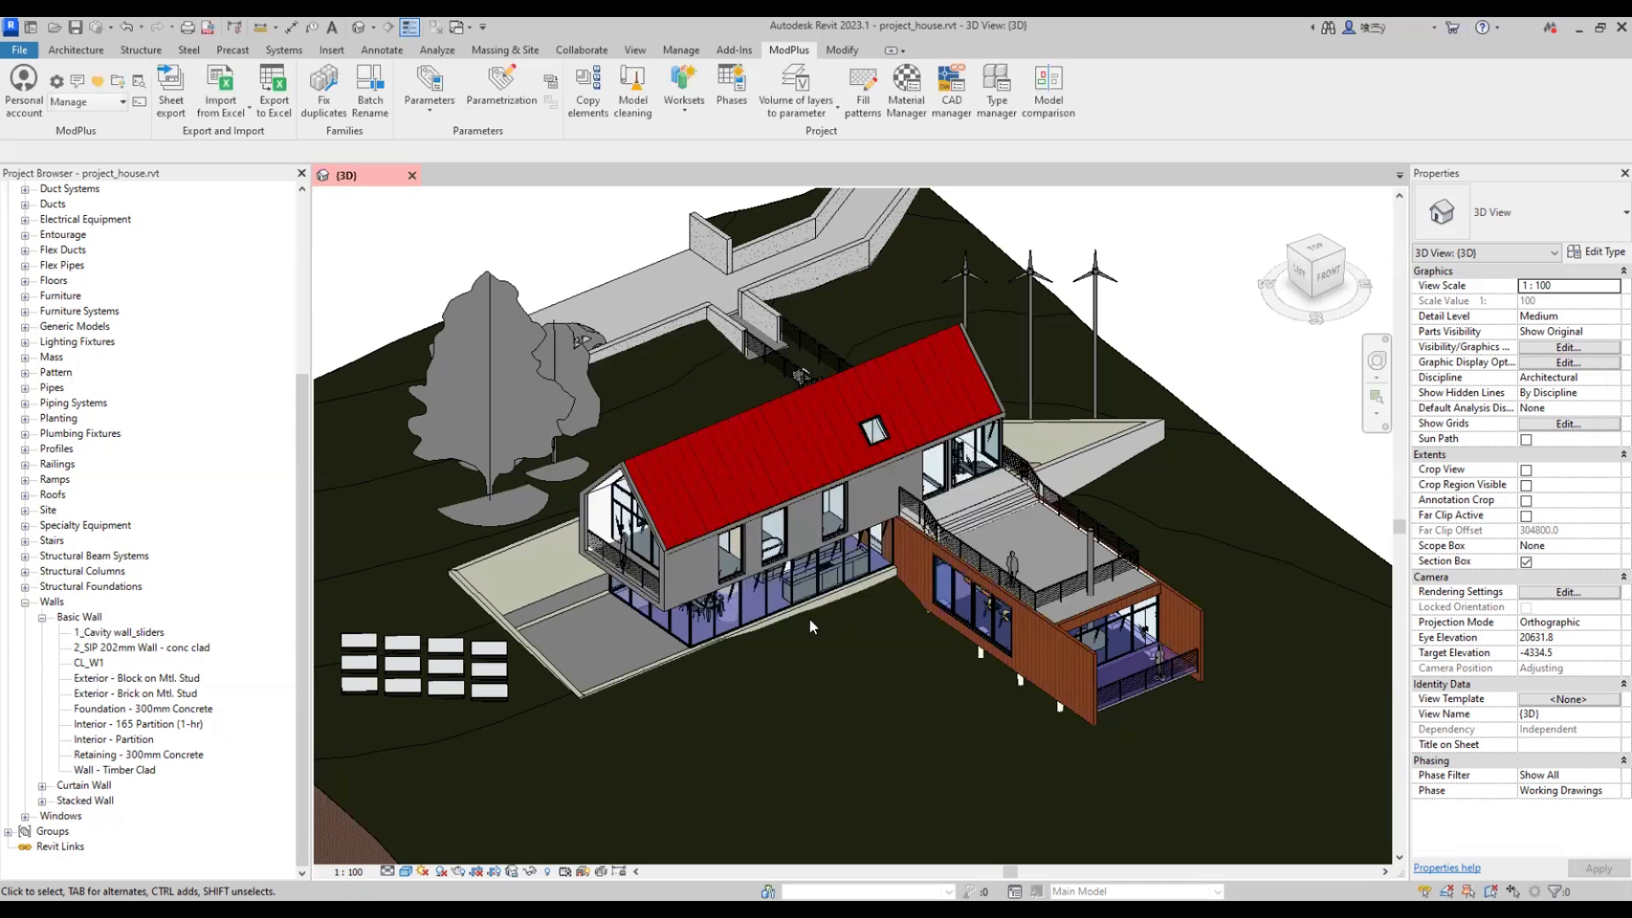
- Examine the full Result_type text in the type properties of 1_Cavity wall_sliders, and close the properties
{"action": "double_click", "coordinate": [134, 636]}
{"action": "left_click", "coordinate": [1210, 390]}
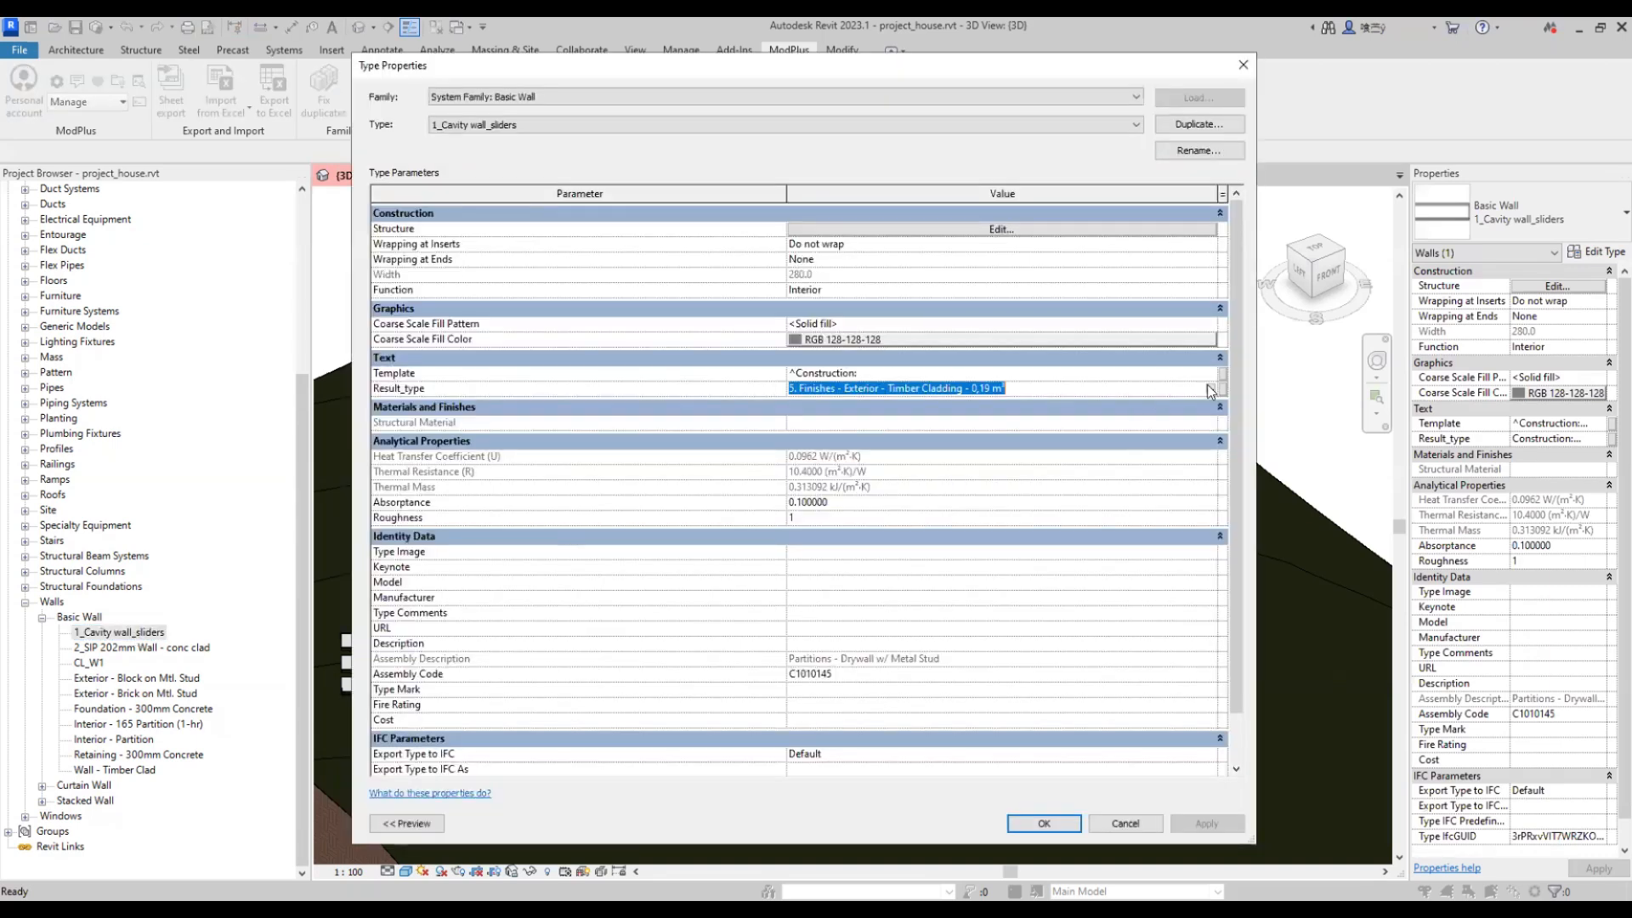
{"action": "left_click", "coordinate": [1210, 390]}
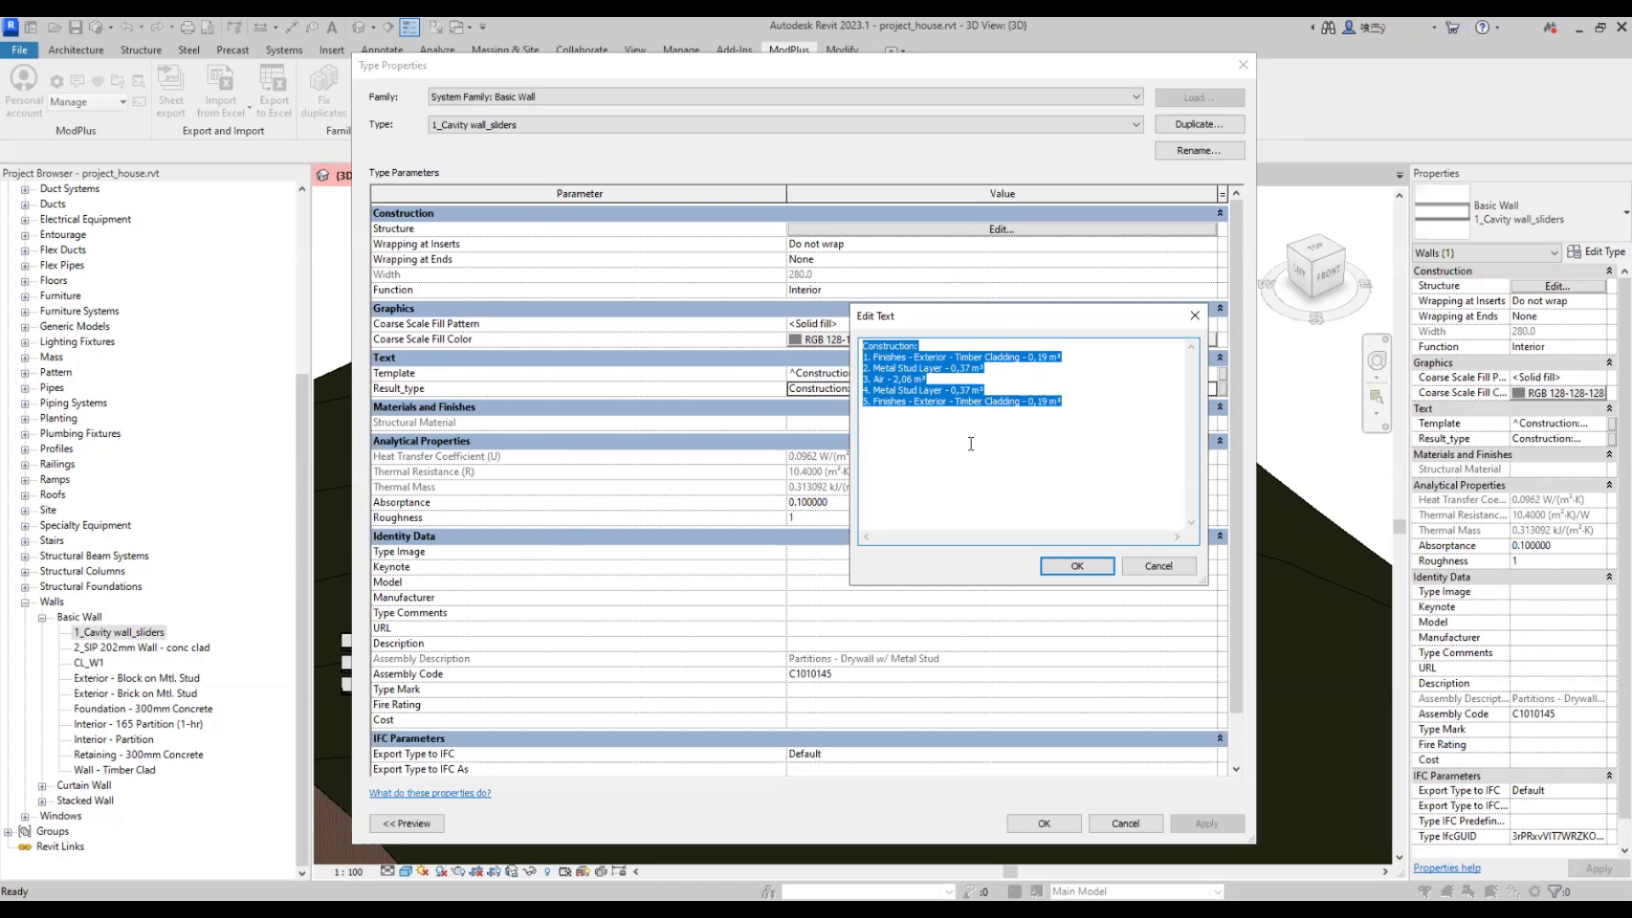
{"action": "left_click", "coordinate": [1194, 315]}
{"action": "left_click", "coordinate": [1243, 64]}
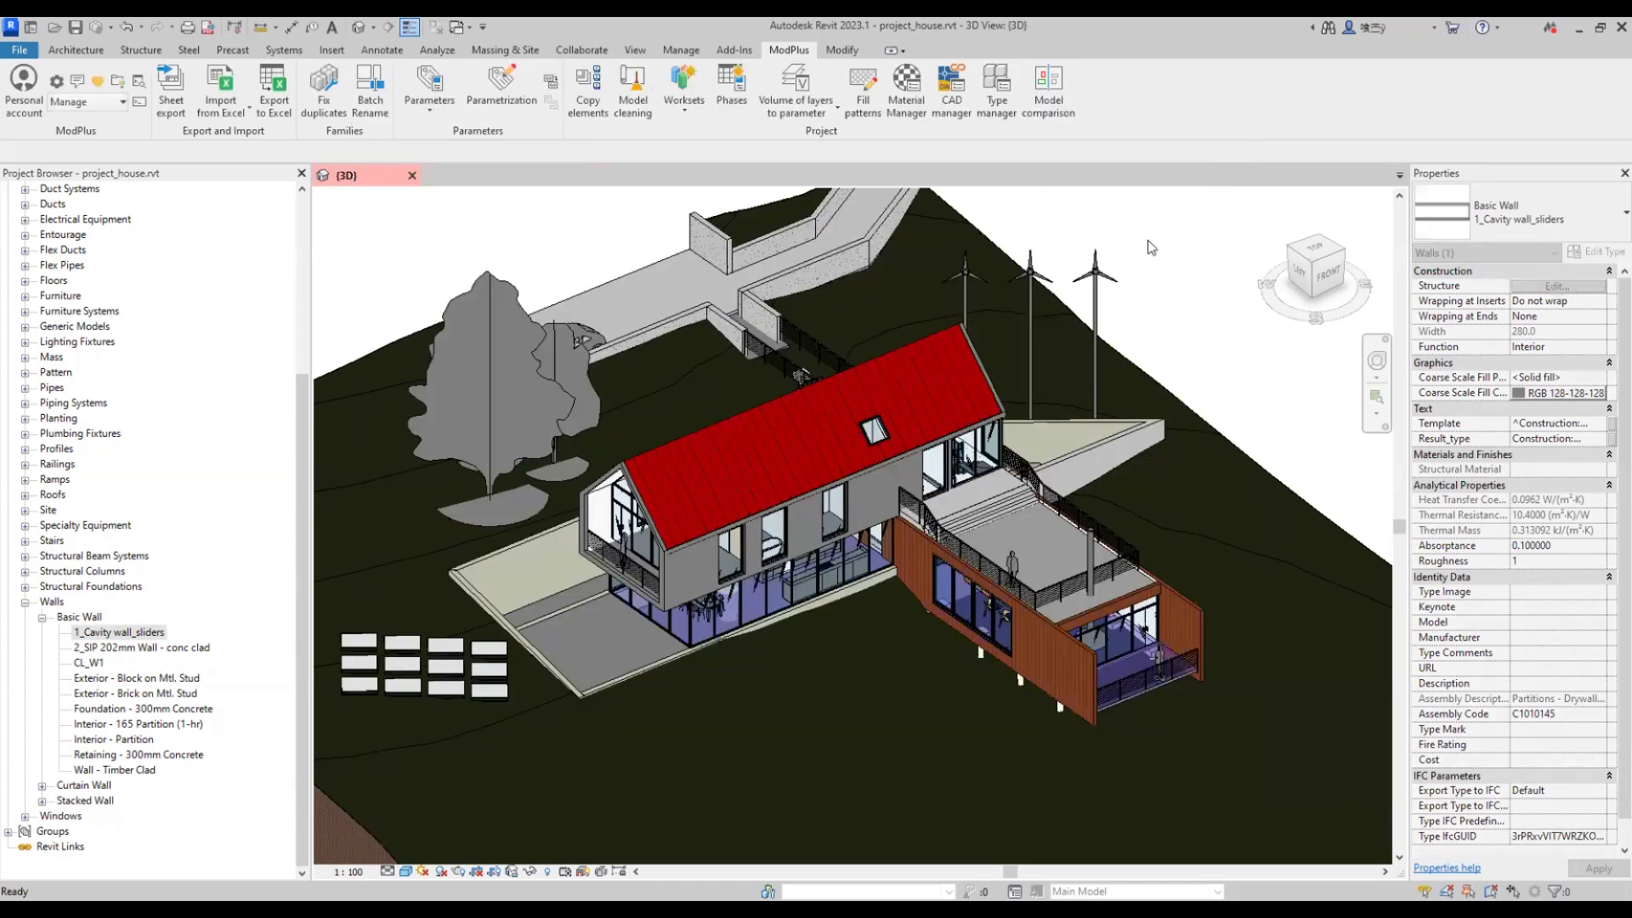
- Select the instances of 1_Cavity wall_sliders in the model and examine the full text of their Result_inst parameter
{"action": "right_click", "coordinate": [119, 632]}
{"action": "mouse_move", "coordinate": [281, 719]}
{"action": "left_click", "coordinate": [476, 738]}
{"action": "left_click", "coordinate": [1606, 516]}
{"action": "left_click", "coordinate": [1613, 515]}
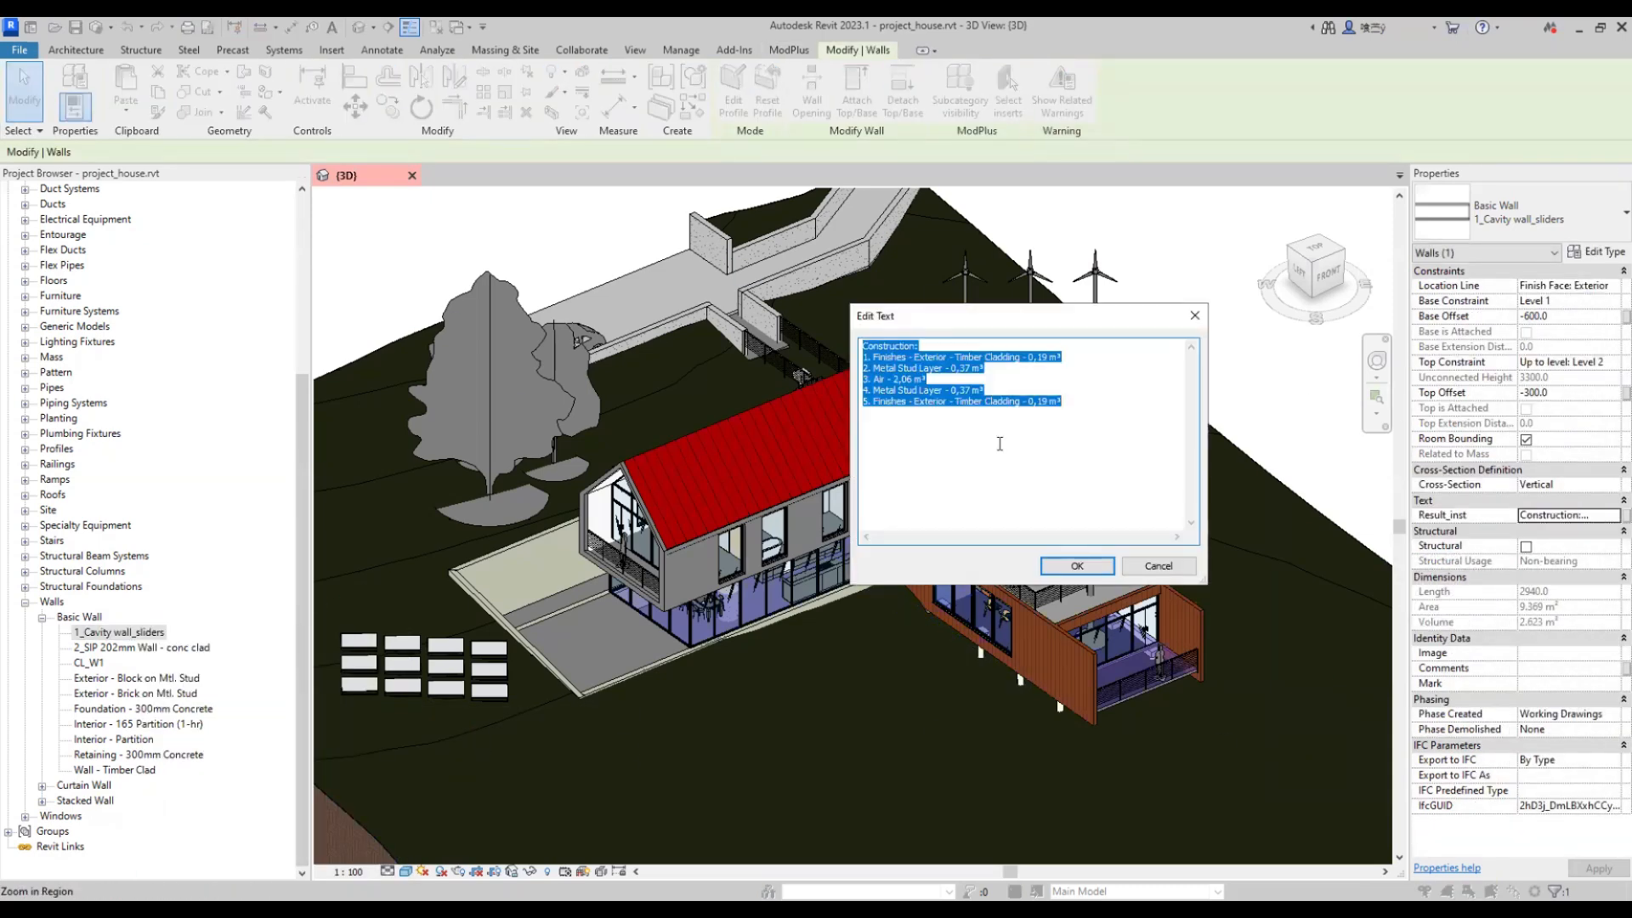
- Examine the full Result_type text in the type properties of 2_SIP 202mm Wall - conc clad, and close the properties
{"action": "left_click", "coordinate": [1195, 316]}
{"action": "double_click", "coordinate": [174, 648]}
{"action": "left_click", "coordinate": [1050, 388]}
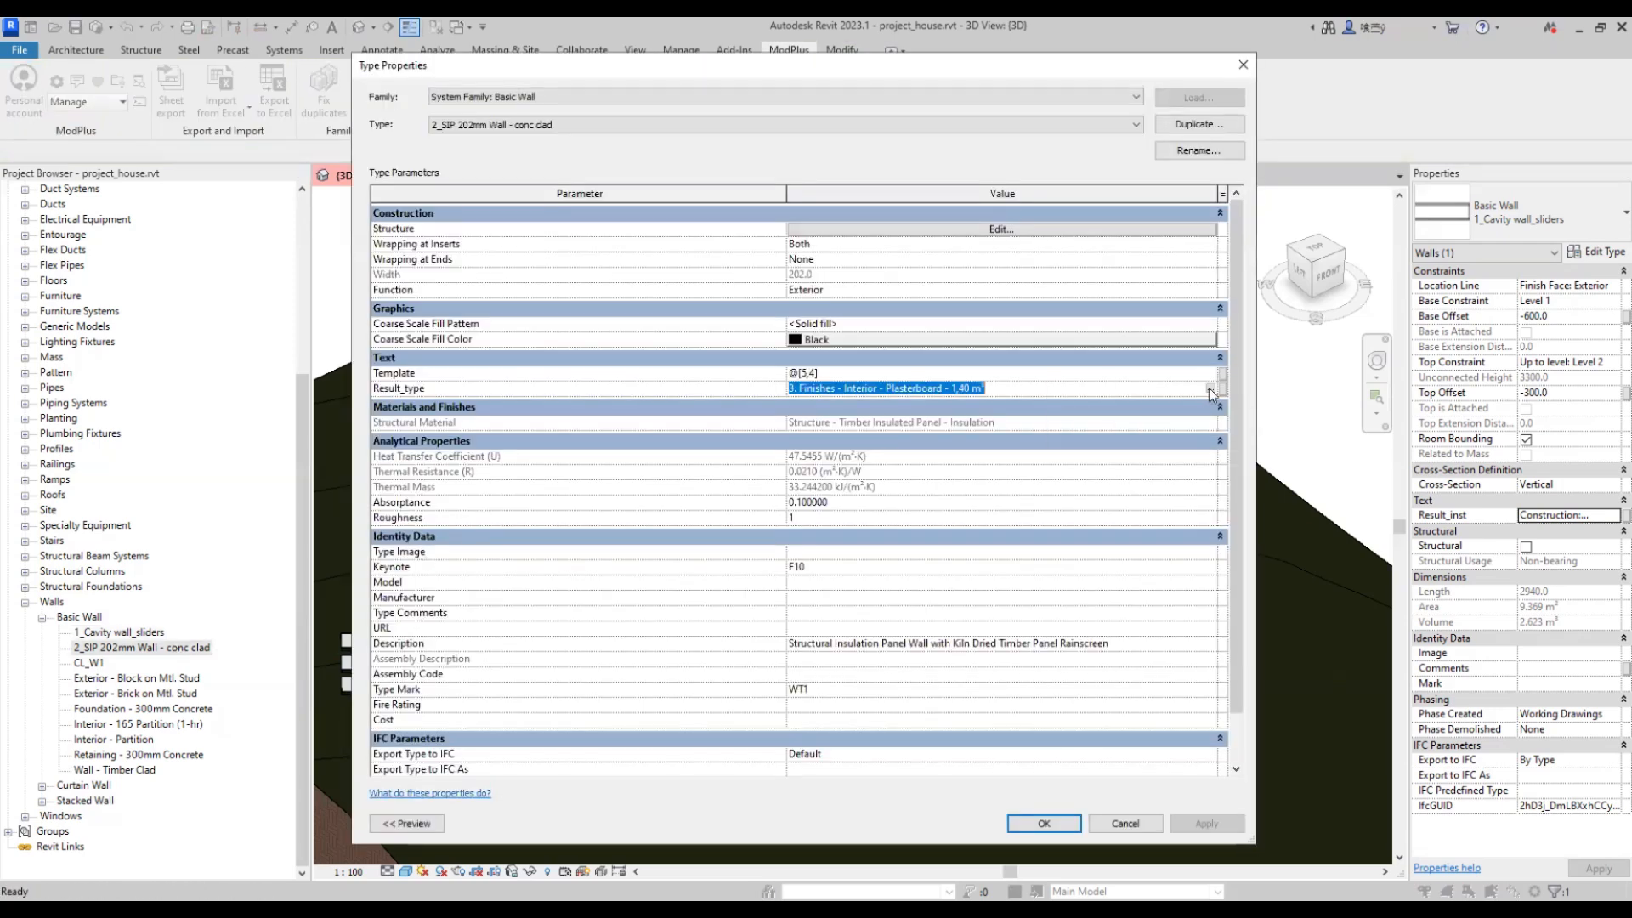
{"action": "left_click", "coordinate": [1212, 387]}
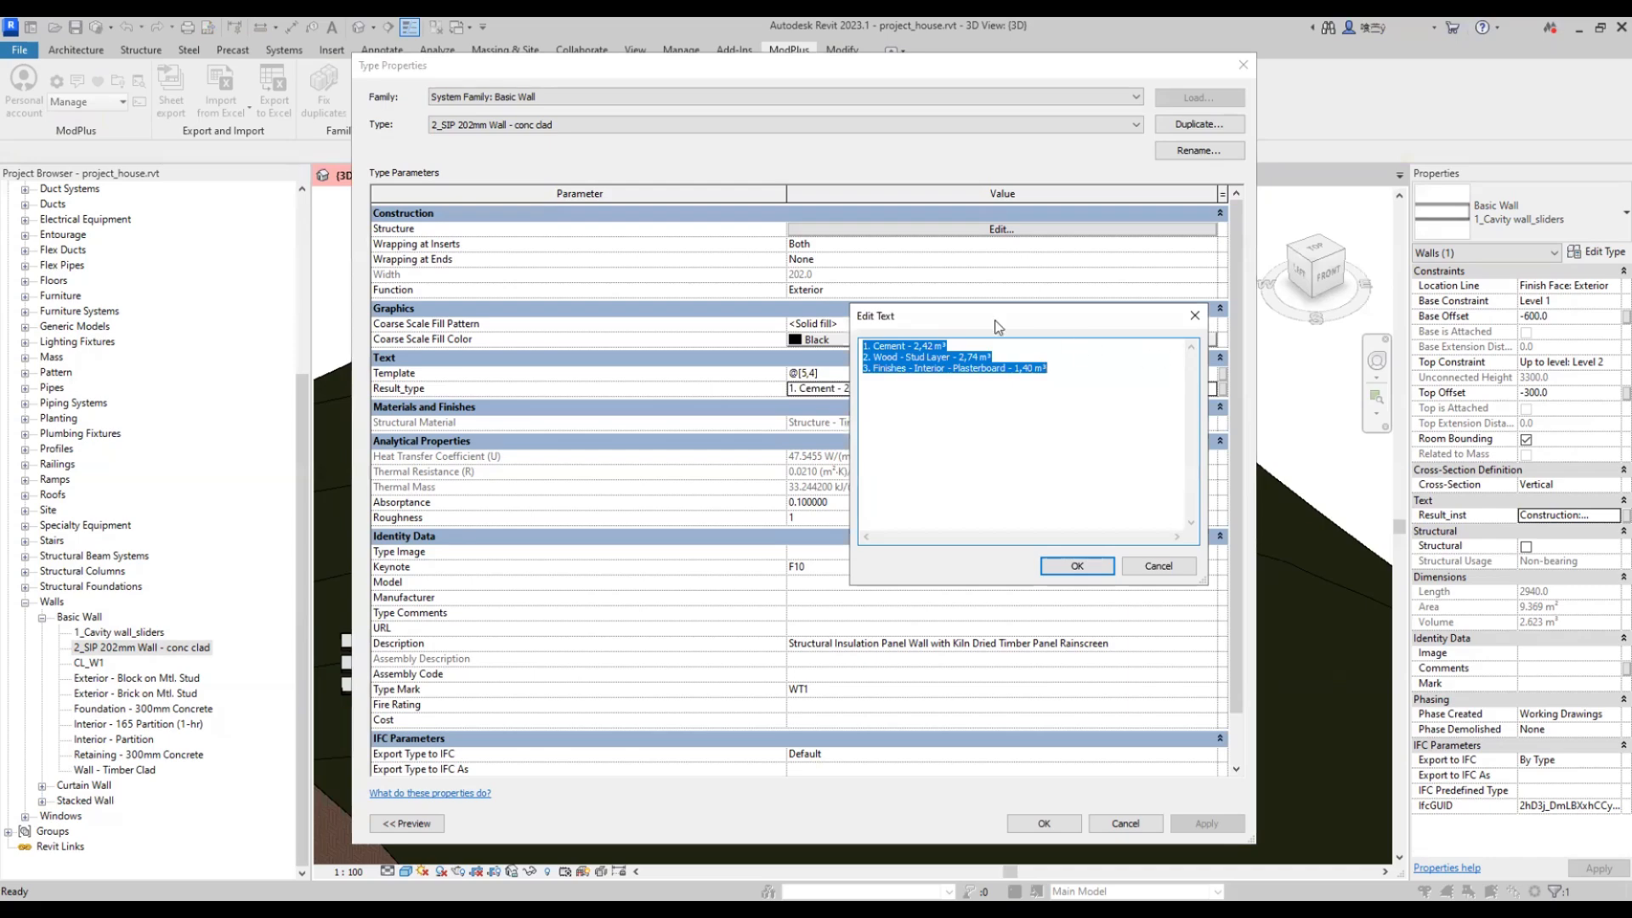
{"action": "left_click", "coordinate": [1194, 315]}
{"action": "left_click", "coordinate": [1245, 63]}
- Select the instances of 2_SIP 202mm Wall - conc clad in the model and examine the full text of their Result_inst parameter
{"action": "right_click", "coordinate": [208, 647]}
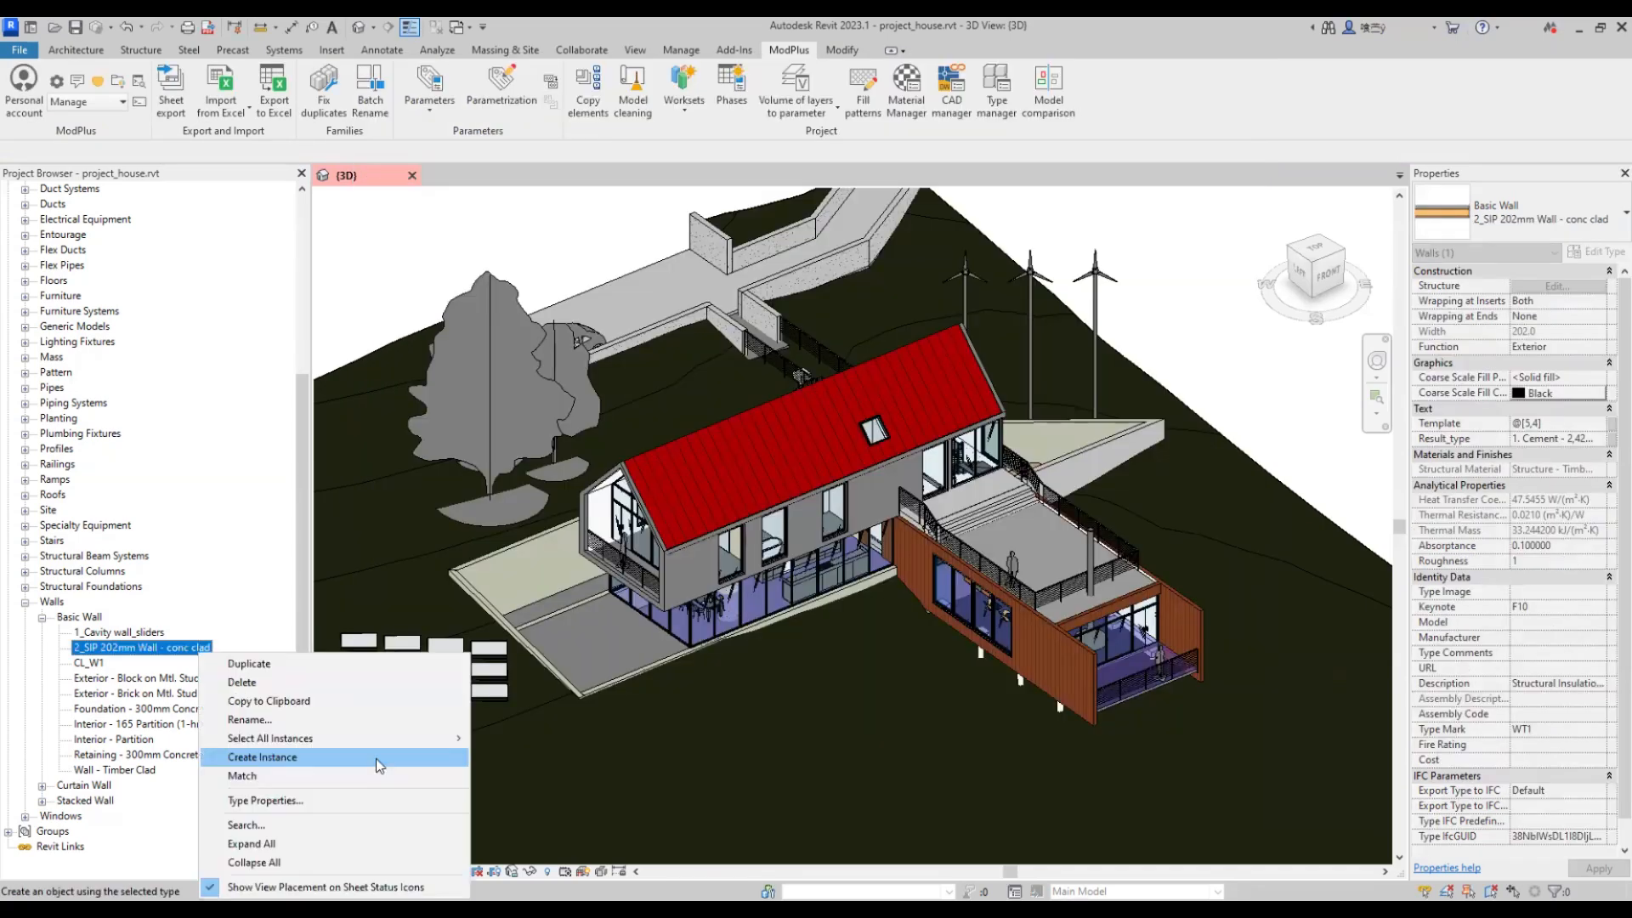
{"action": "mouse_move", "coordinate": [443, 740]}
{"action": "left_click", "coordinate": [590, 750]}
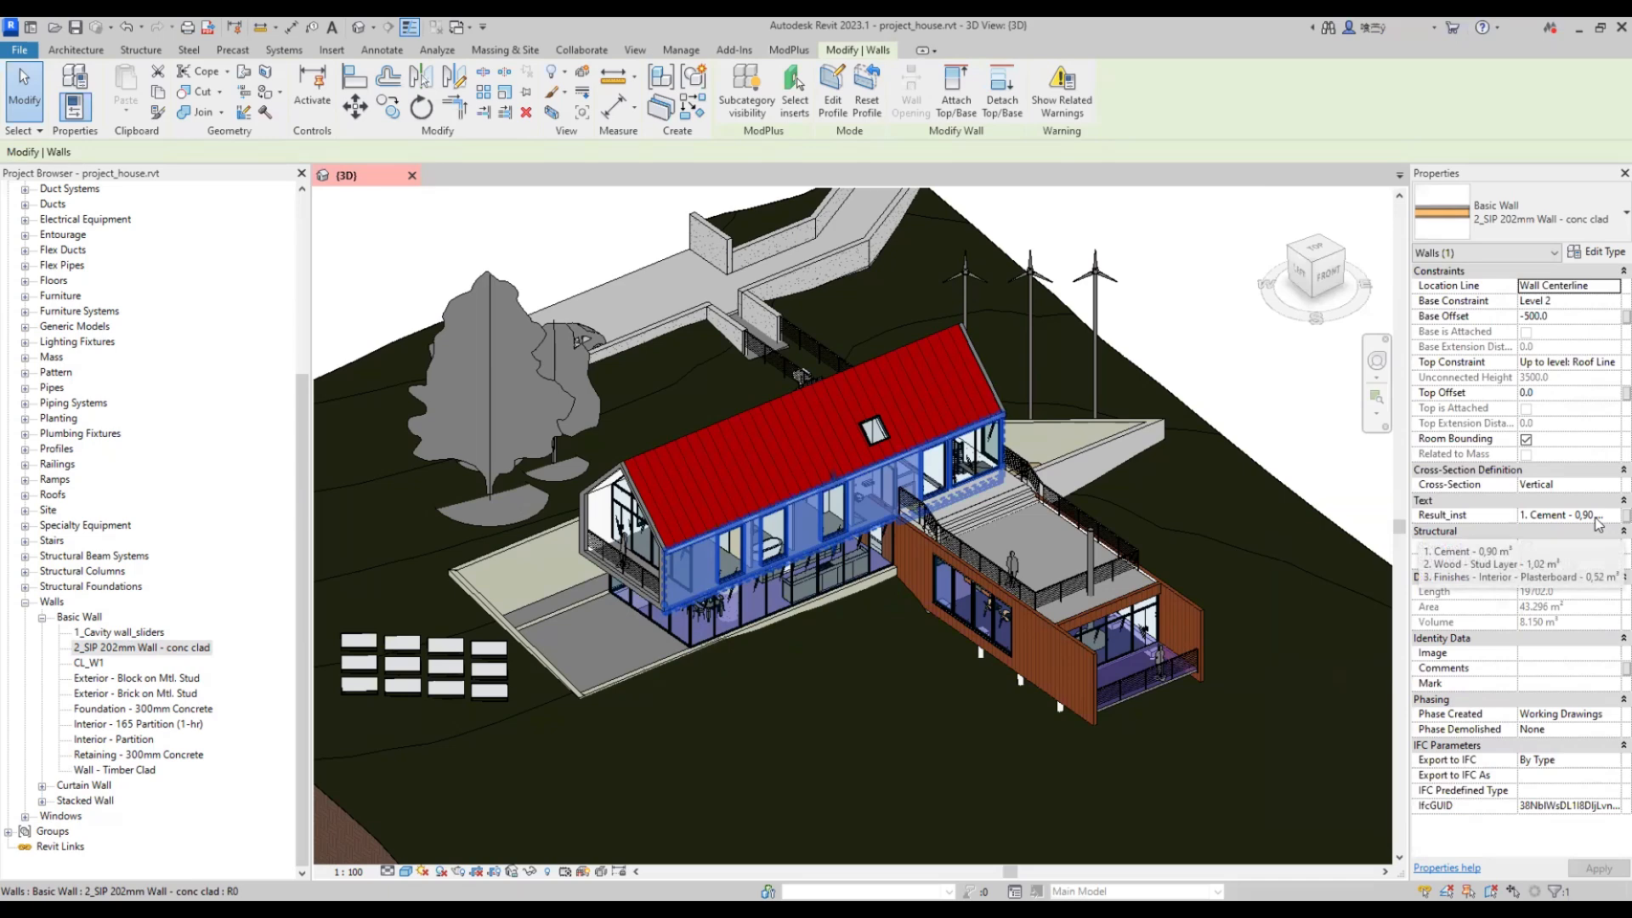
{"action": "left_click", "coordinate": [1598, 515]}
{"action": "left_click", "coordinate": [1613, 515]}
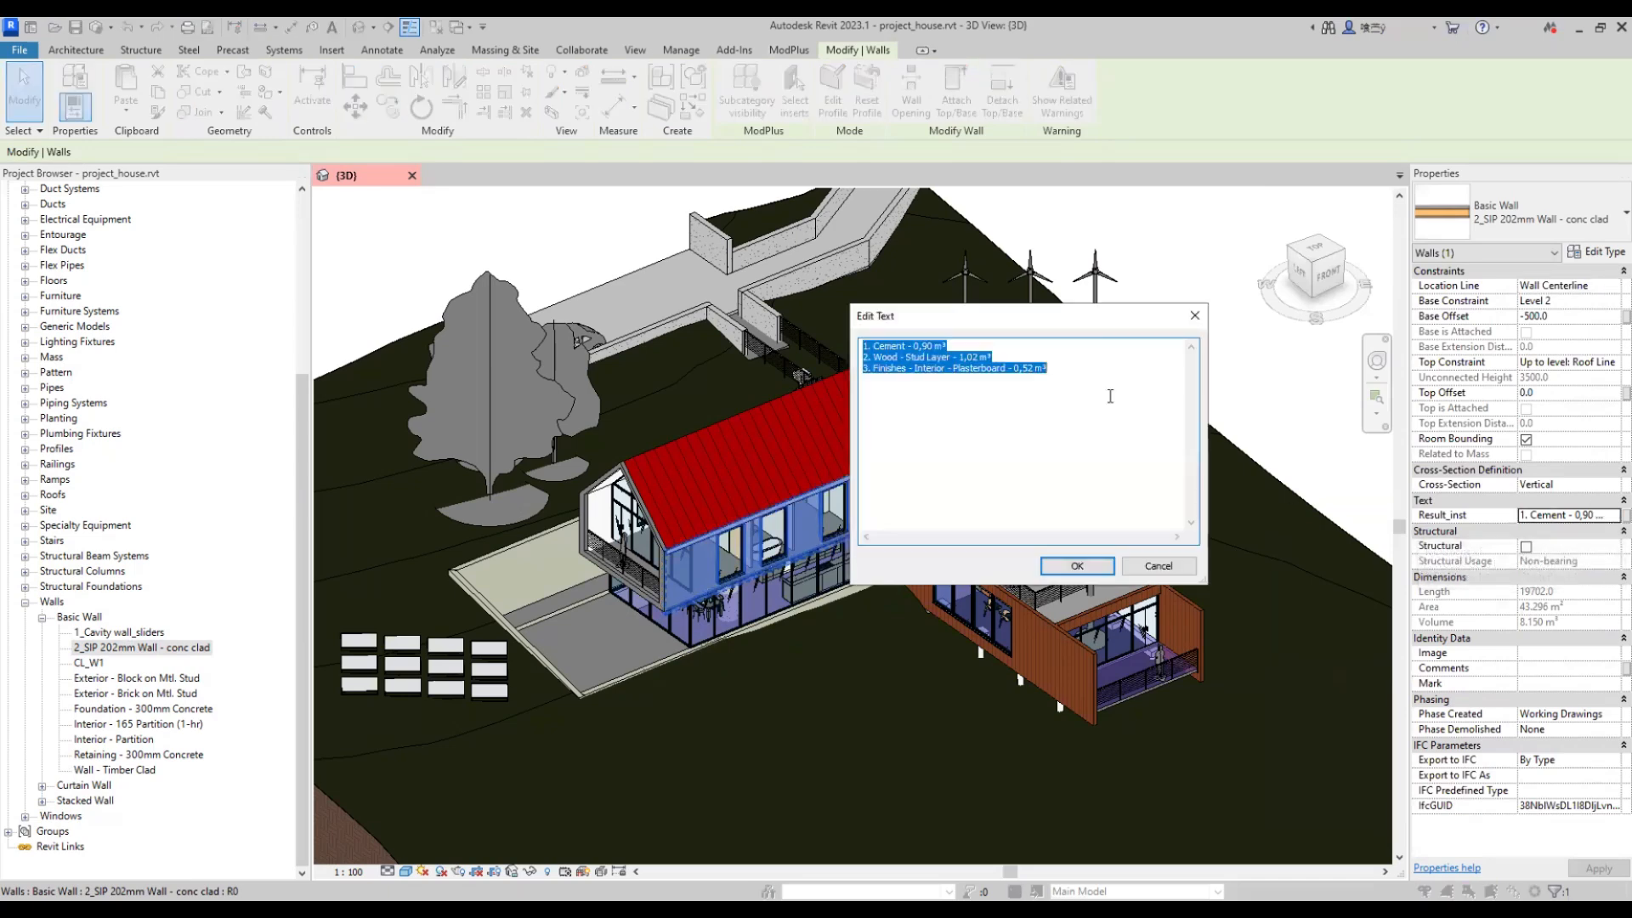
{"action": "left_click", "coordinate": [1196, 316]}
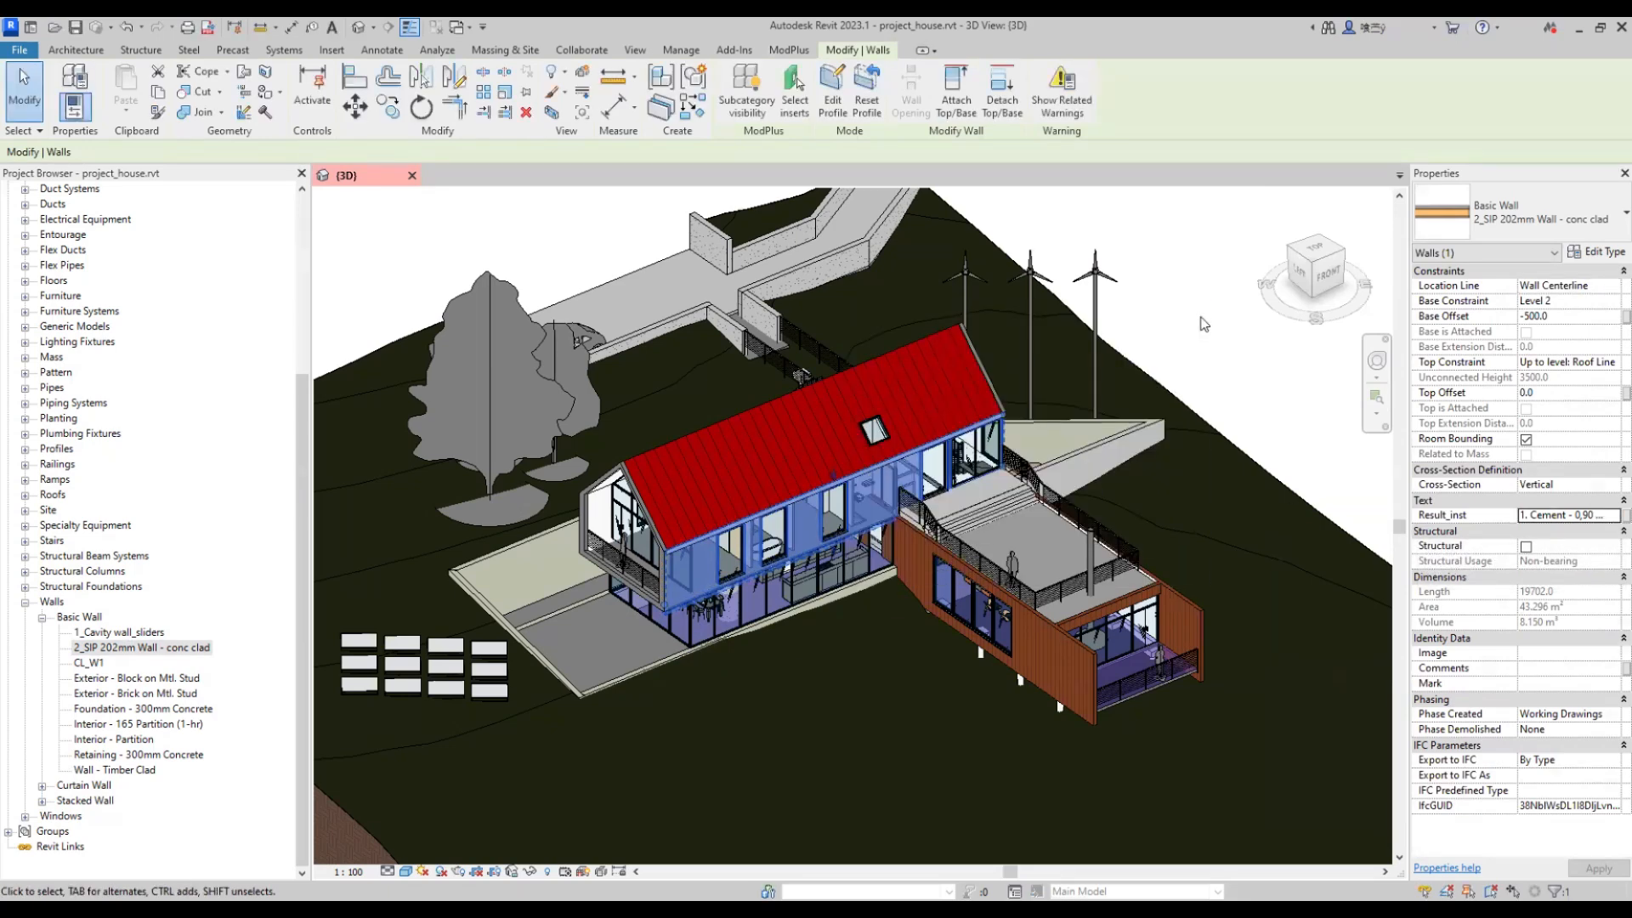